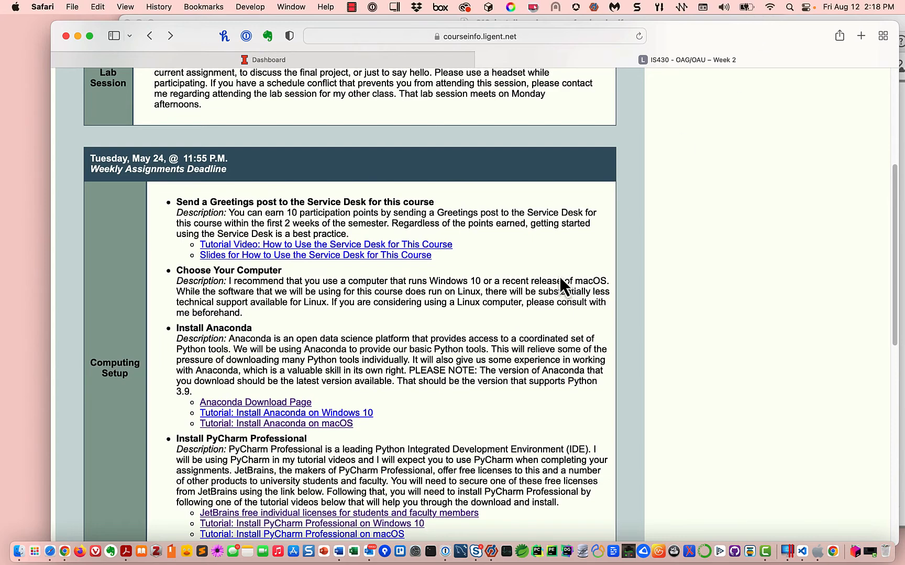
Open the JetBrains free student licenses page and scroll down to its Apply now button
scroll(445, 350, "down", 5)
scroll(445, 350, "up", 3)
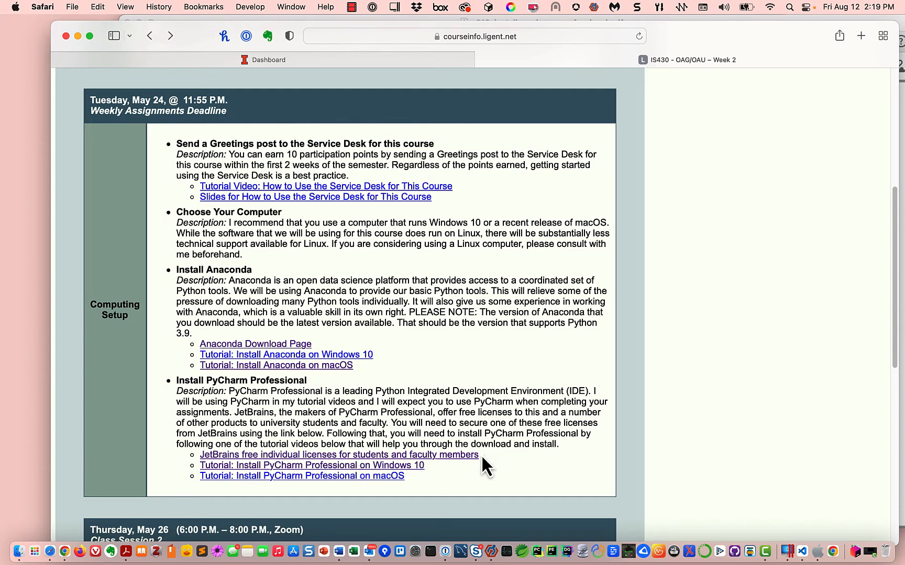
left_click(459, 456)
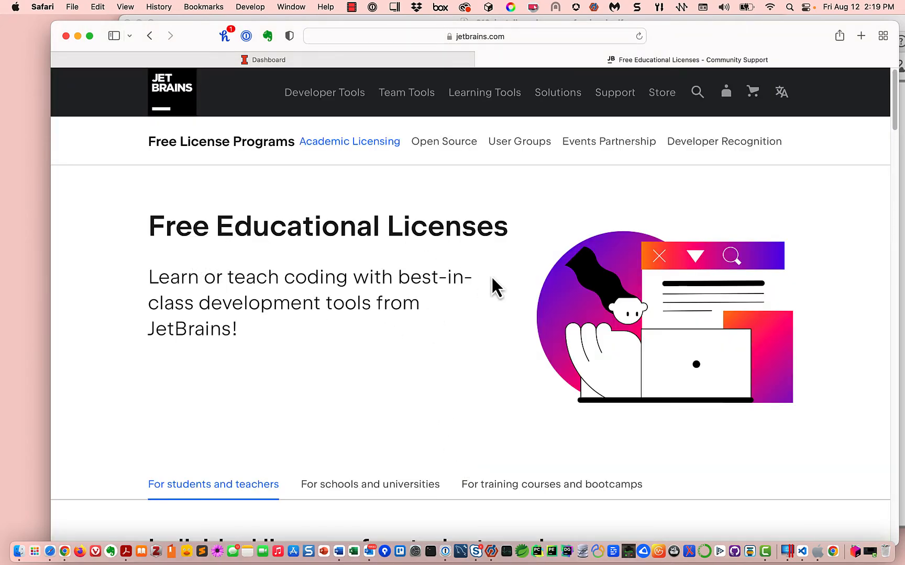
scroll(502, 293, "down", 5)
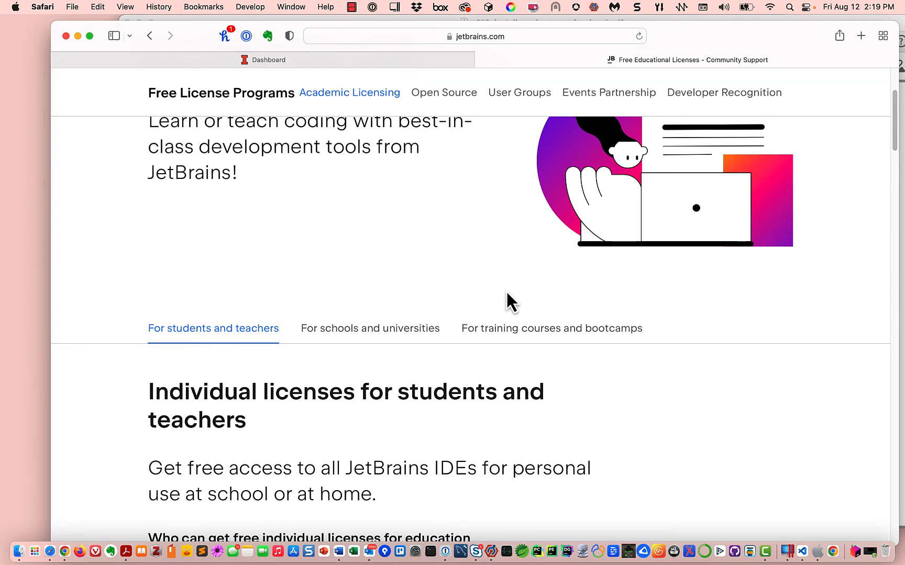
scroll(542, 308, "down", 8)
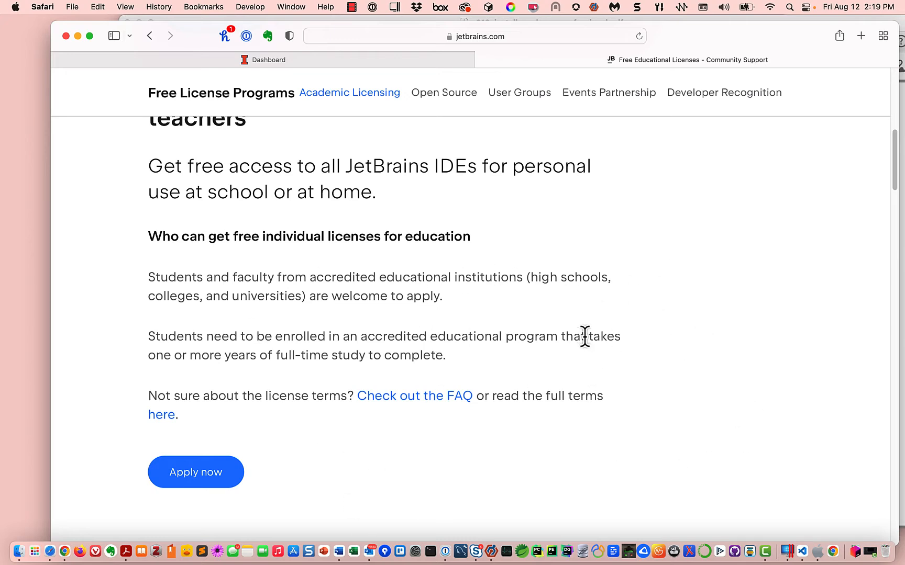
scroll(306, 299, "down", 5)
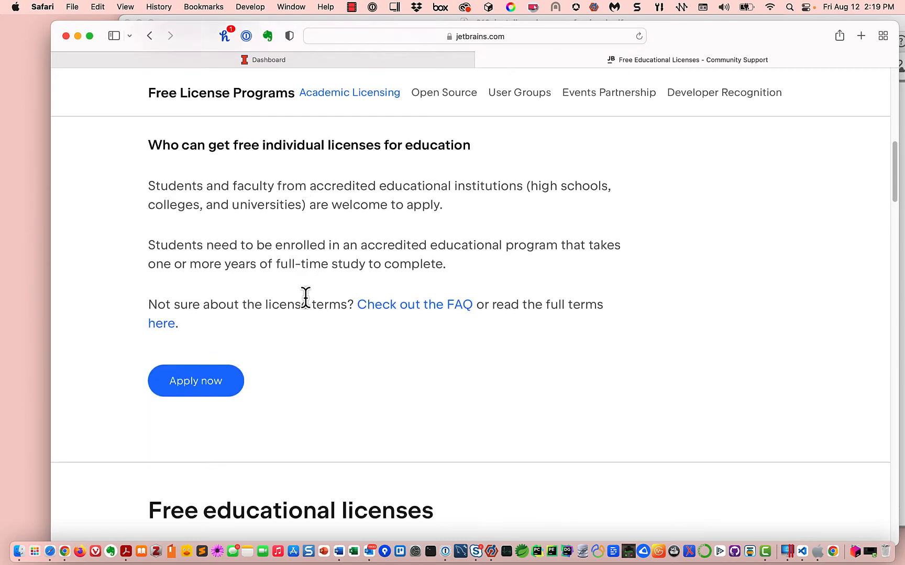
scroll(306, 298, "up", 3)
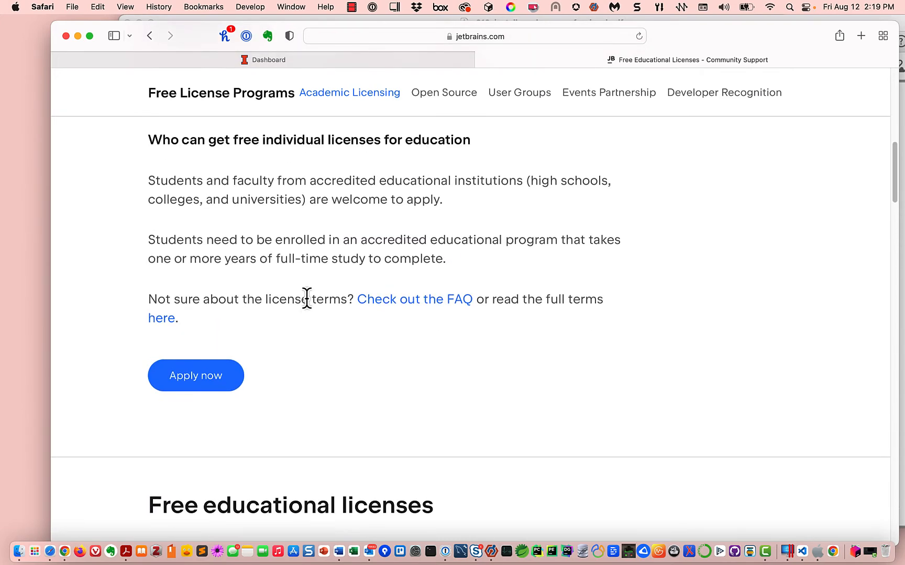
Start the free educational license application and review the Products for Learning form fields
left_click(198, 374)
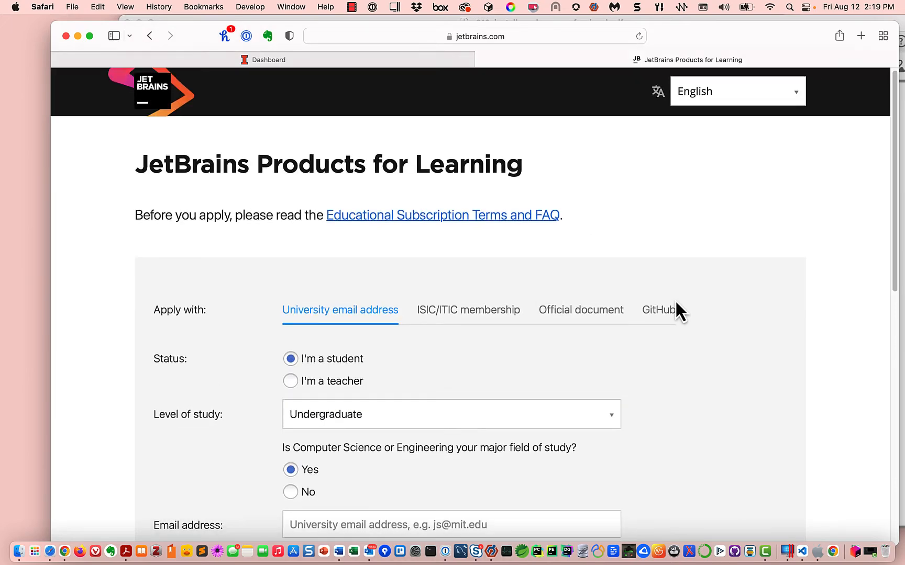
scroll(675, 300, "down", 3)
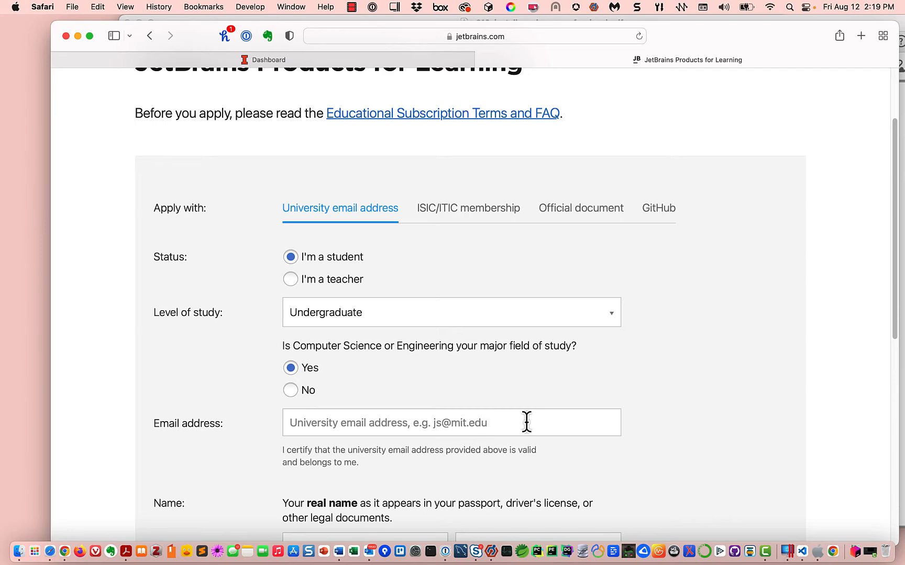
scroll(542, 419, "down", 5)
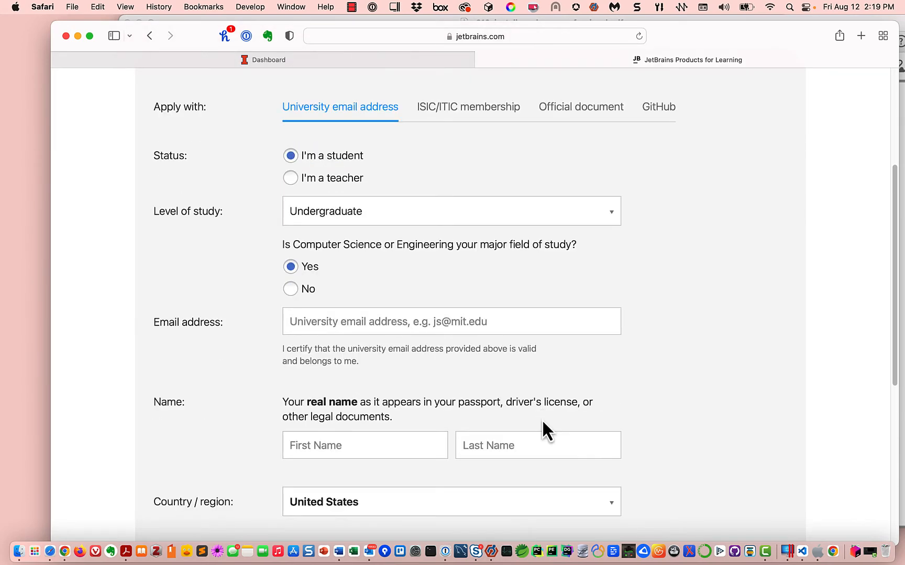
scroll(600, 432, "down", 6)
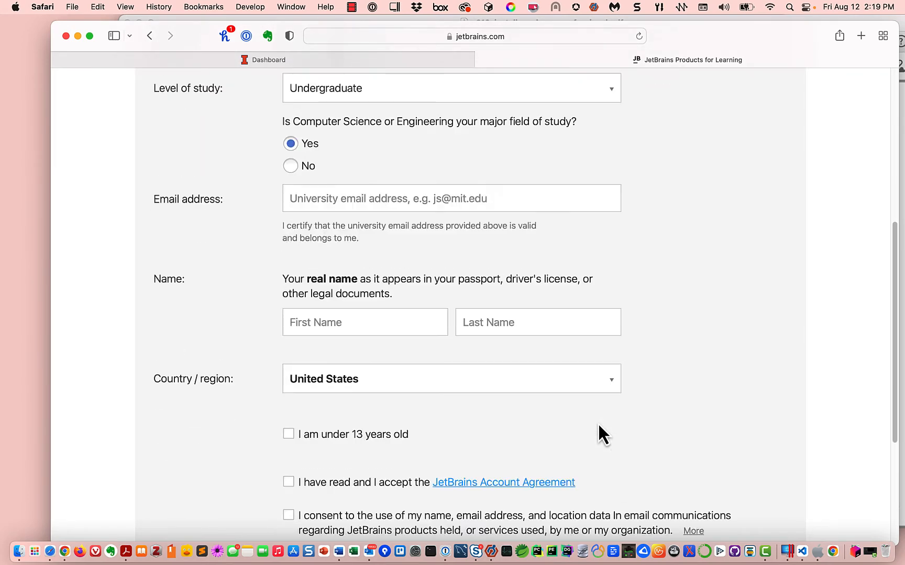
scroll(505, 420, "down", 10)
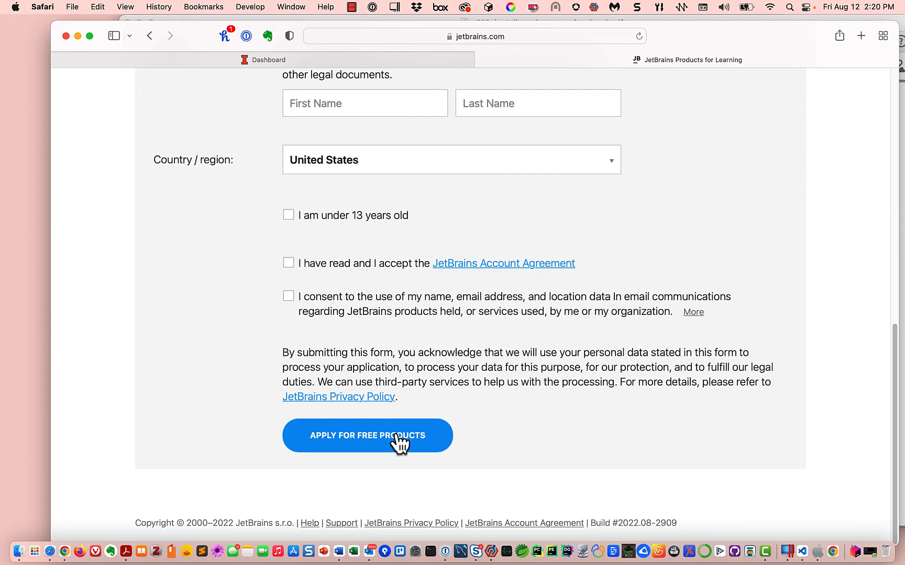
scroll(392, 439, "up", 3)
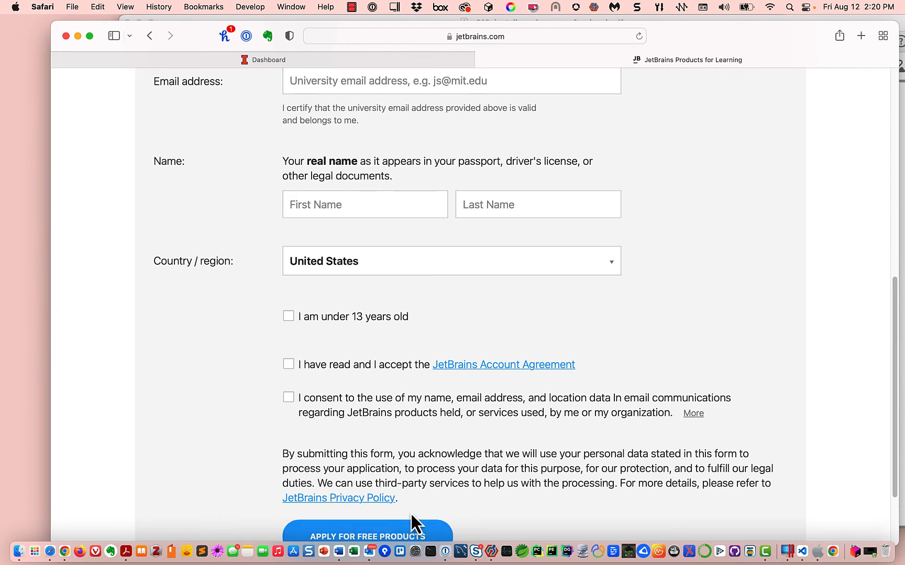
scroll(410, 516, "up", 2)
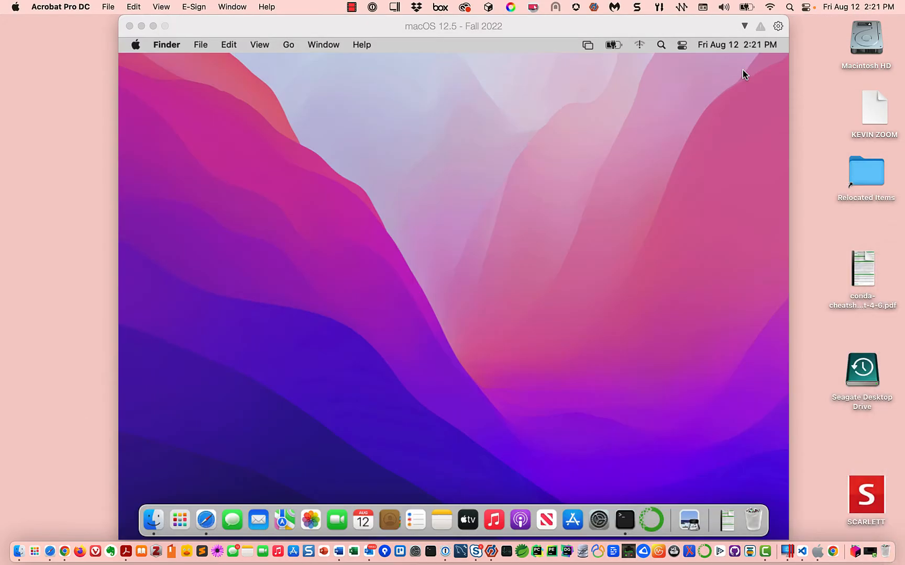
Launch Safari inside the macOS VM and load jetbrains.com
left_click(201, 521)
left_click(201, 521)
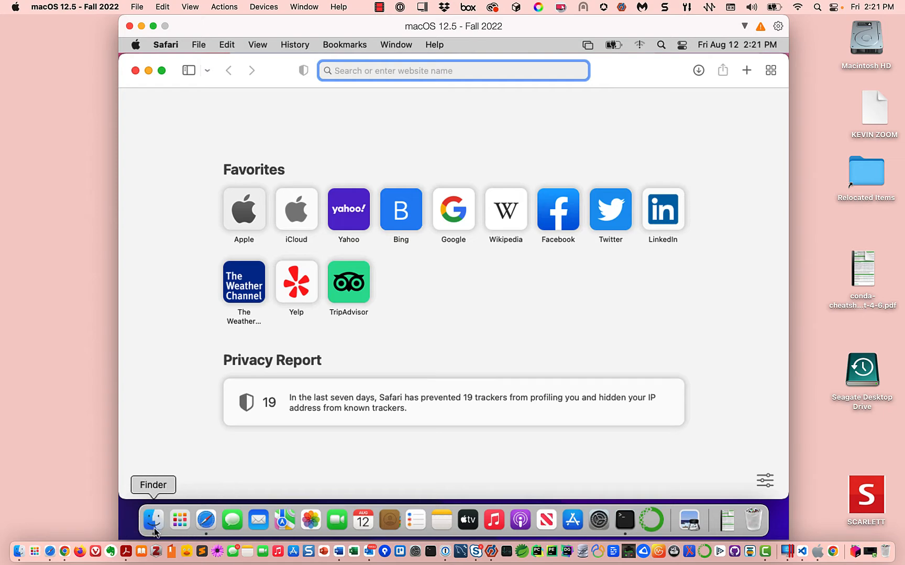
type("je")
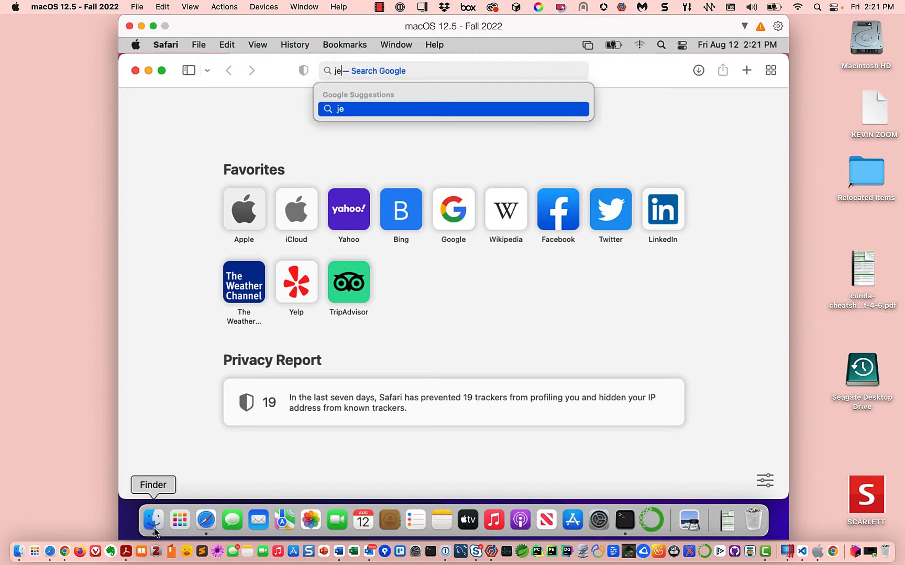
type("tbrains.com")
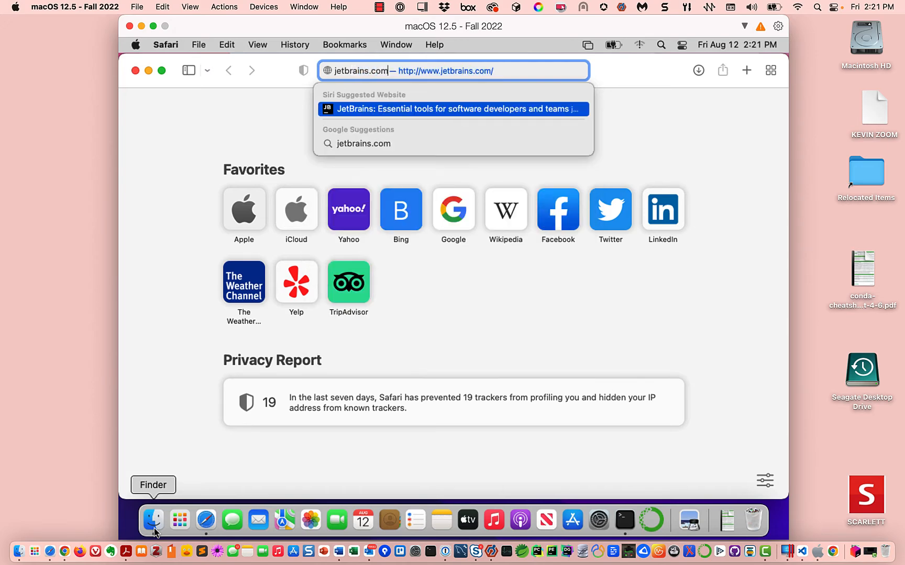
key("Return")
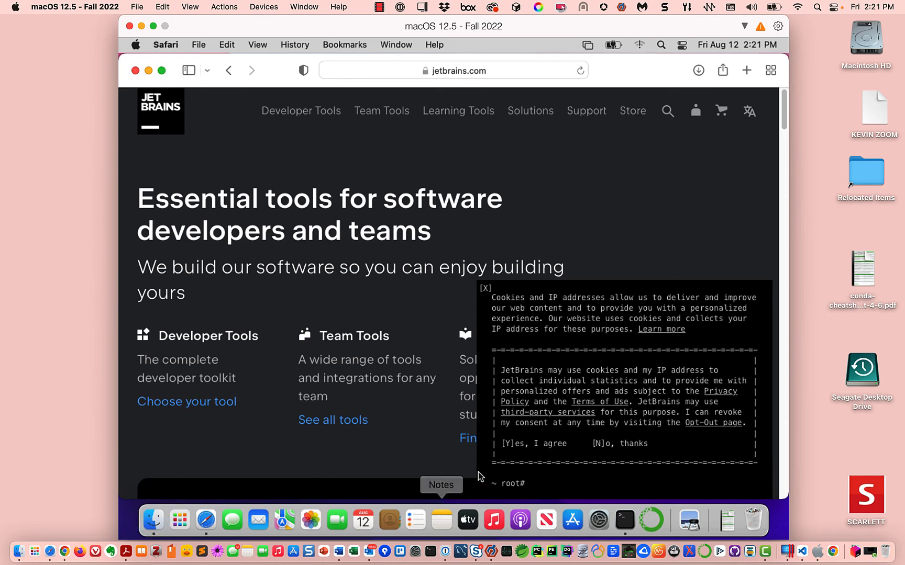
Agree to the jetbrains.com cookie notice and go to the JetBrains Account sign-in page
left_click(556, 444)
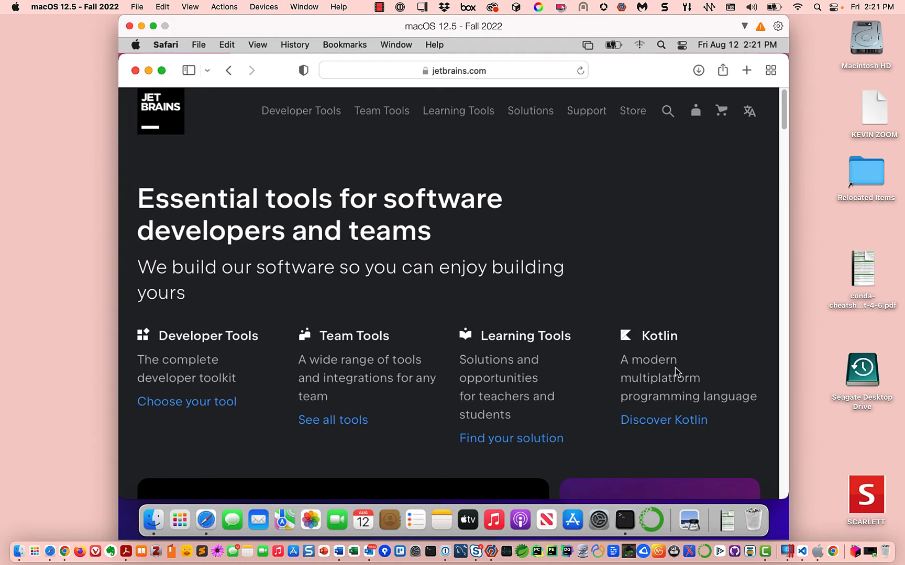
left_click(699, 110)
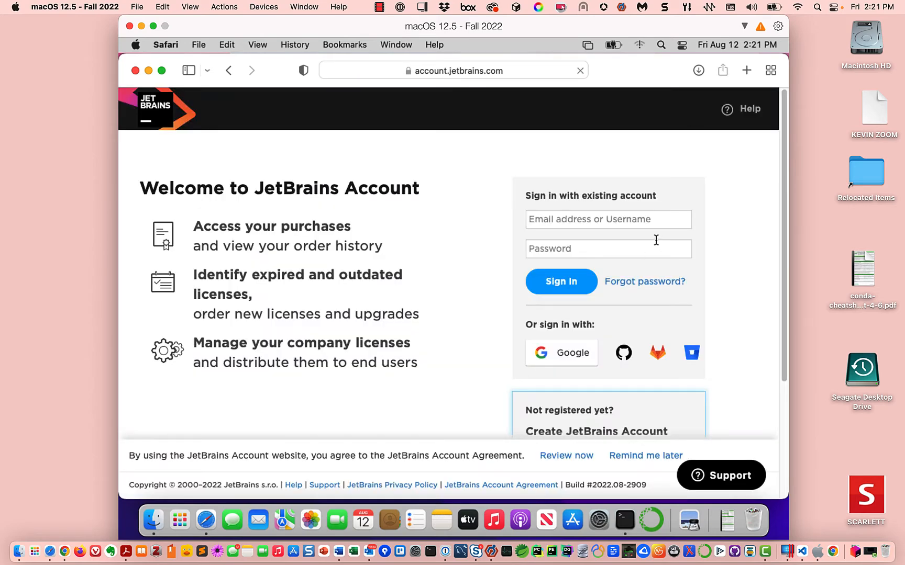
left_click(552, 218)
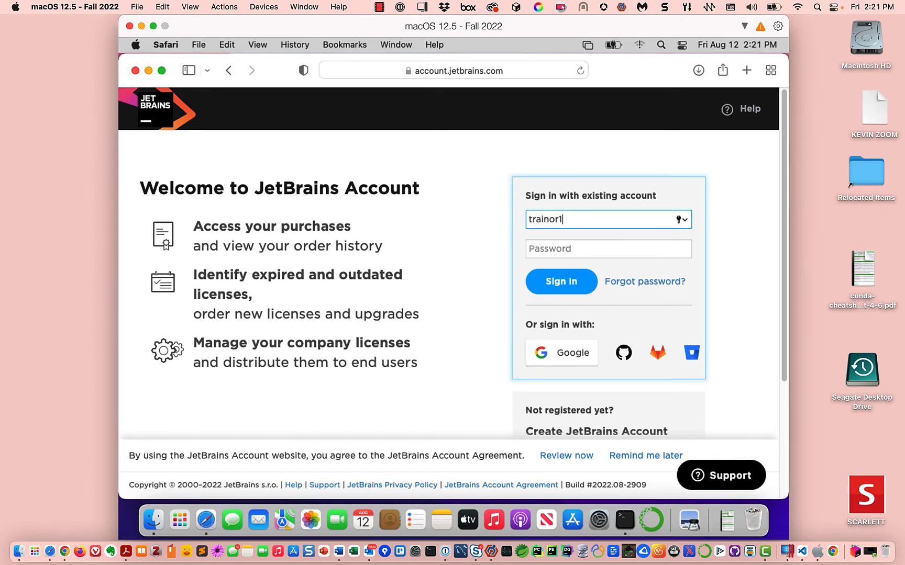
left_click(634, 252)
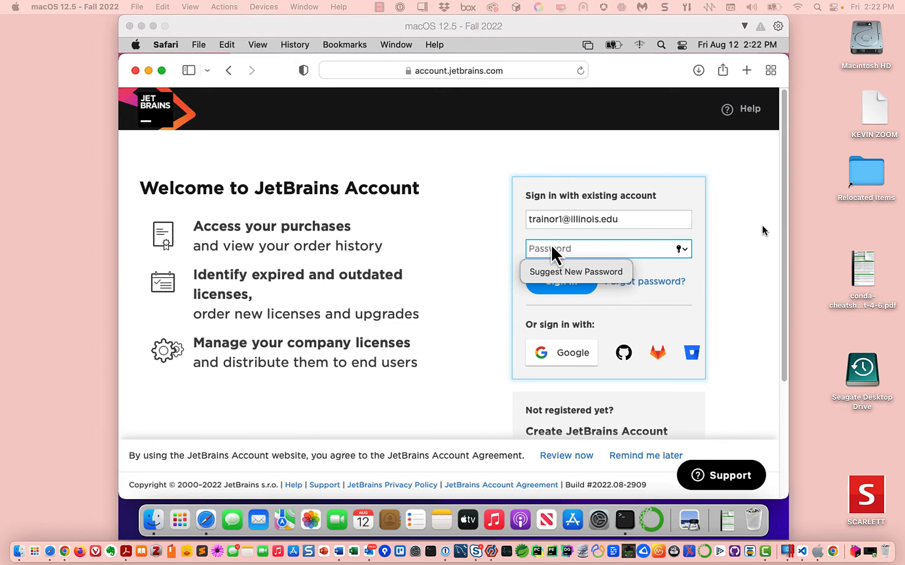
left_click(549, 246)
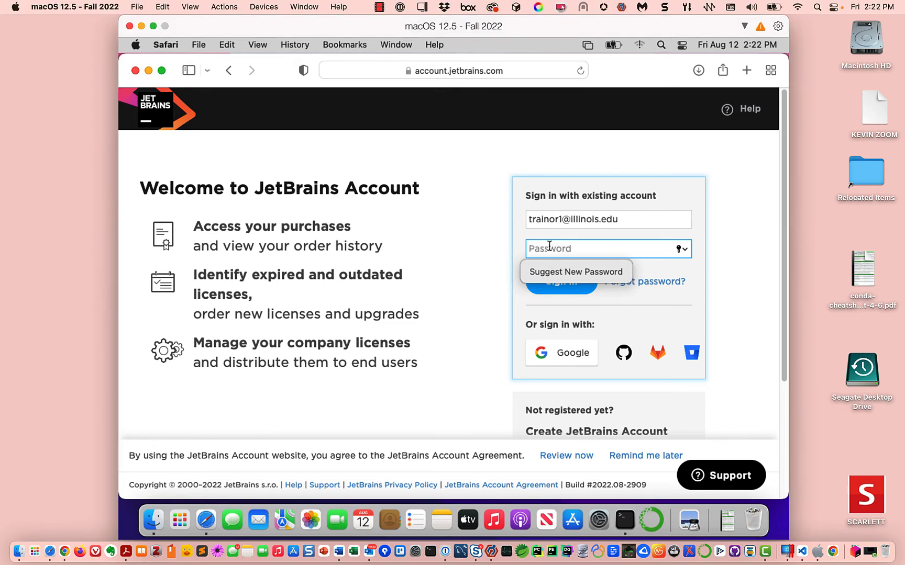
type("••")
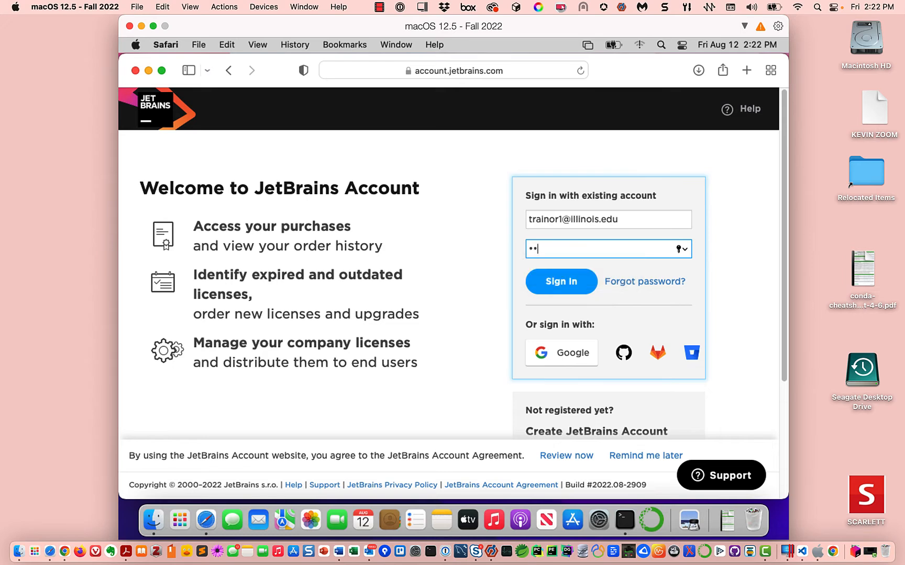
type("••••••••••••••")
key("Return")
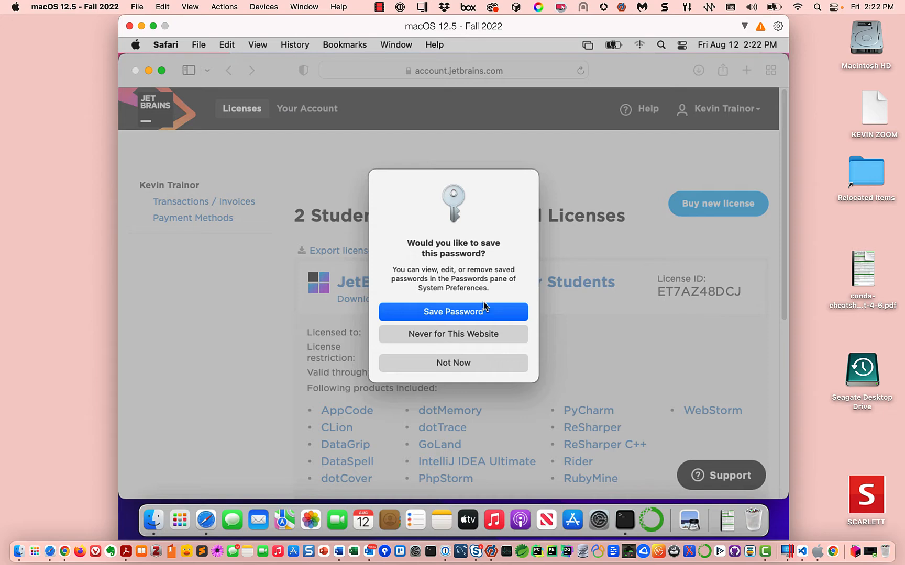
left_click(447, 312)
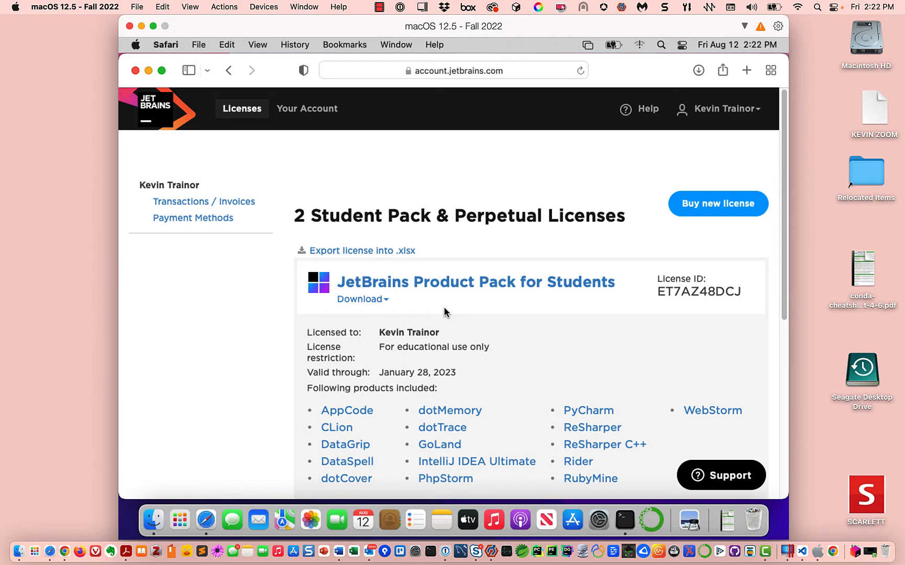
scroll(566, 268, "down", 1)
scroll(567, 268, "down", 10)
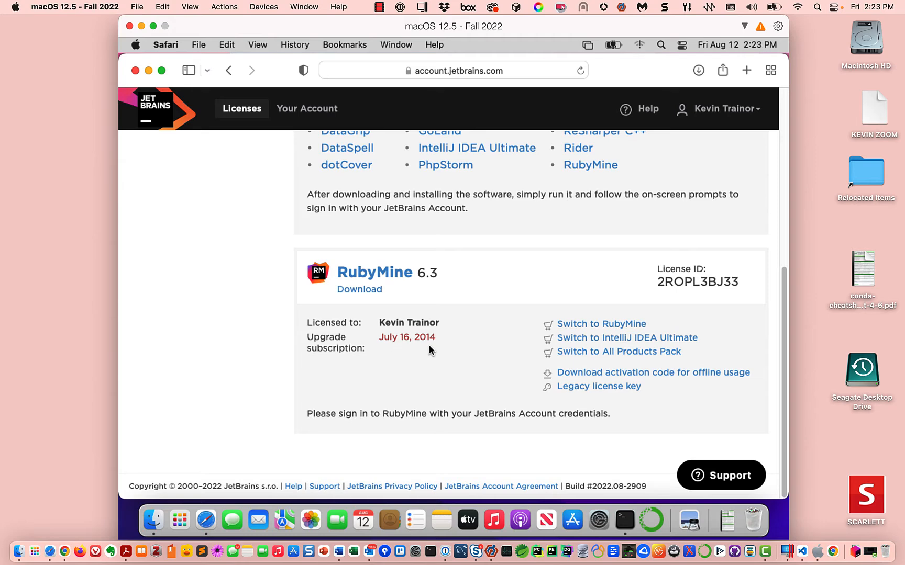
scroll(433, 344, "up", 5)
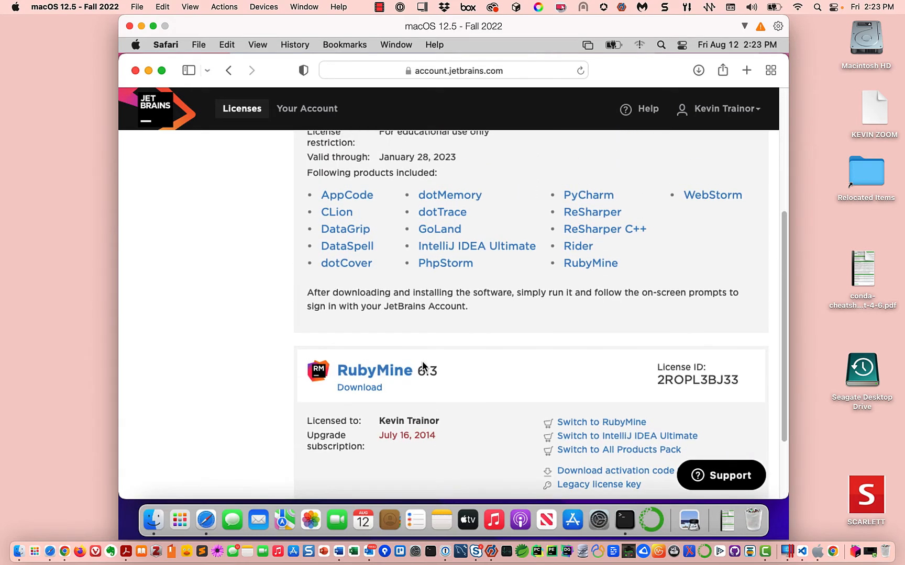
scroll(422, 361, "up", 8)
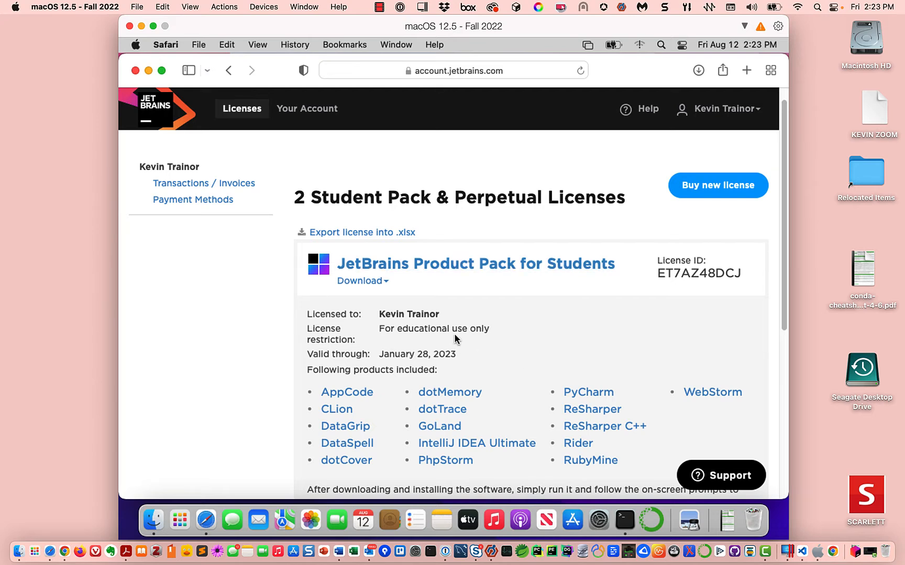
scroll(456, 343, "down", 3)
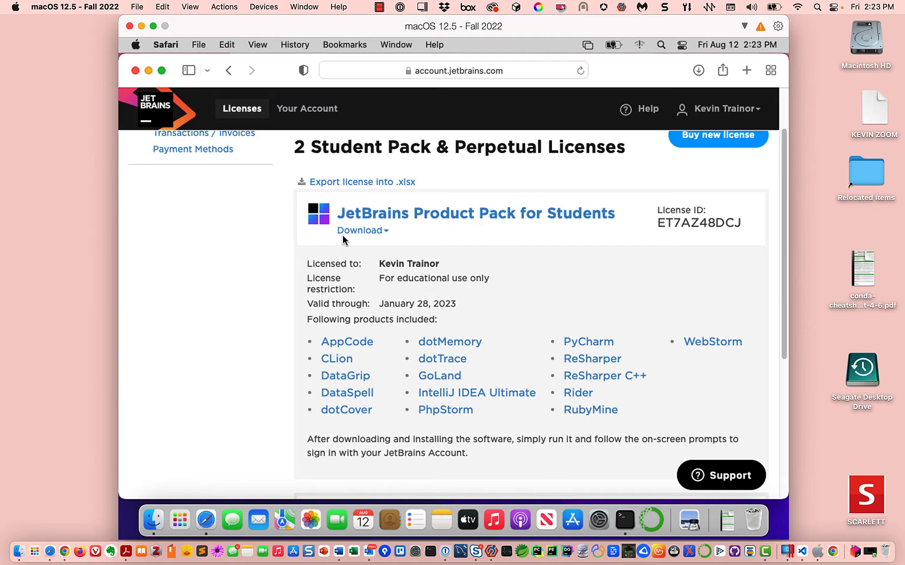
Download the Toolbox App .dmg for Intel Mac, allowing downloads from jetbrains.com
left_click(386, 236)
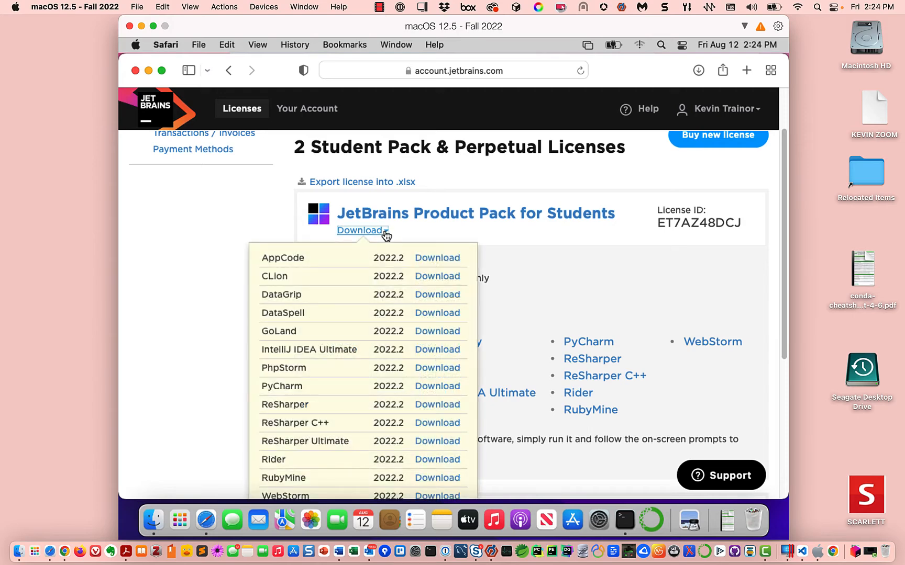
scroll(334, 330, "down", 5)
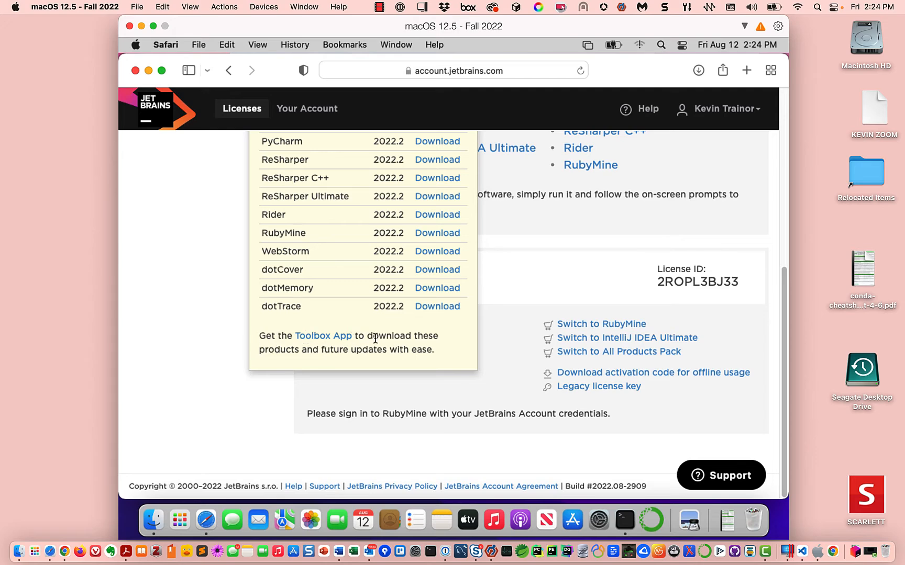
left_click(330, 341)
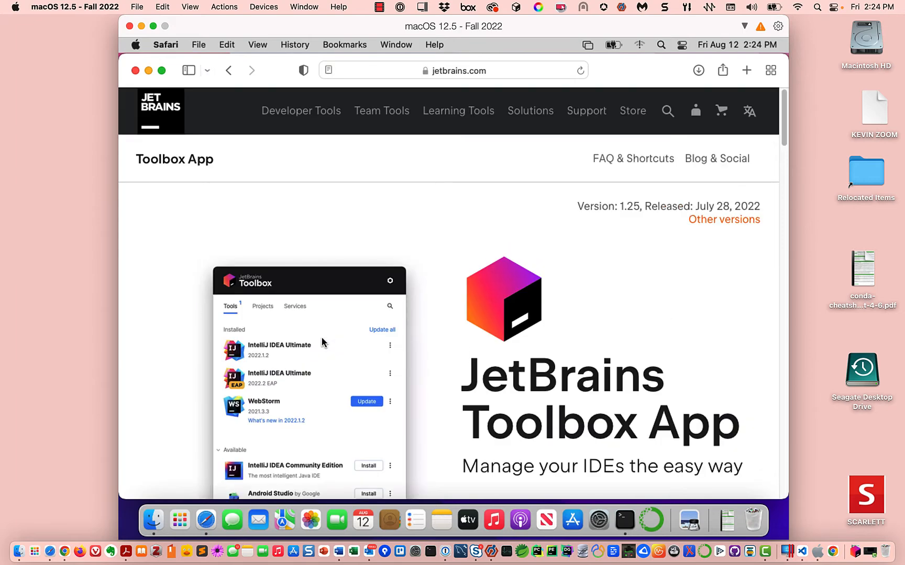
scroll(347, 339, "down", 2)
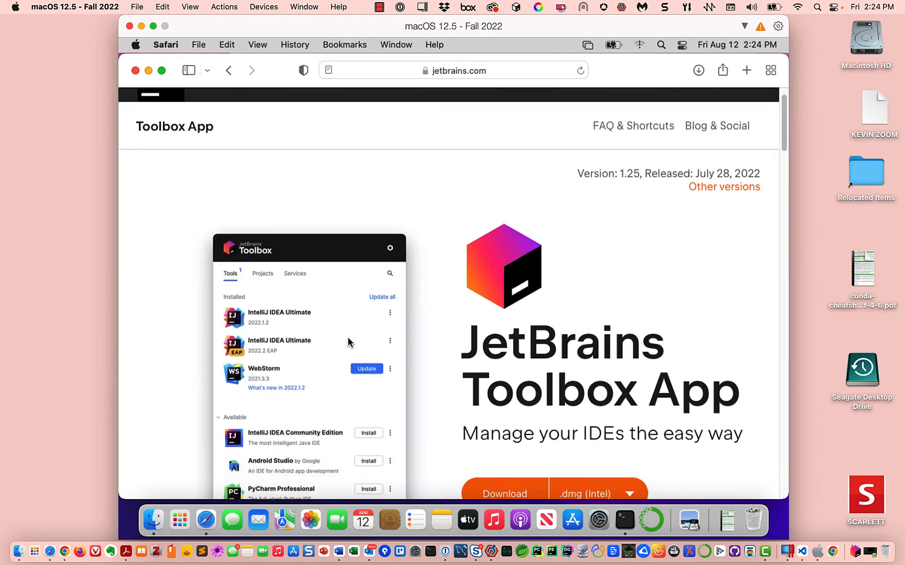
scroll(348, 342, "down", 3)
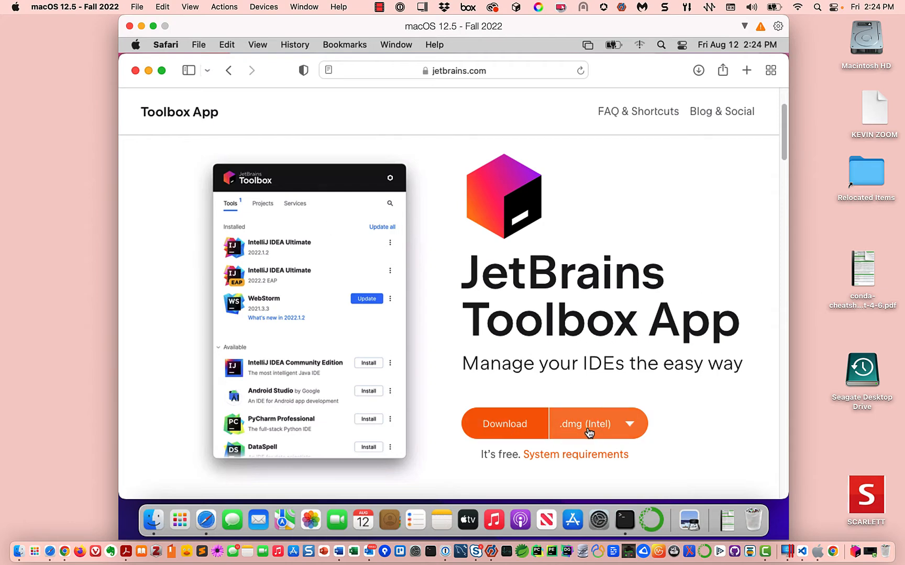
left_click(535, 427)
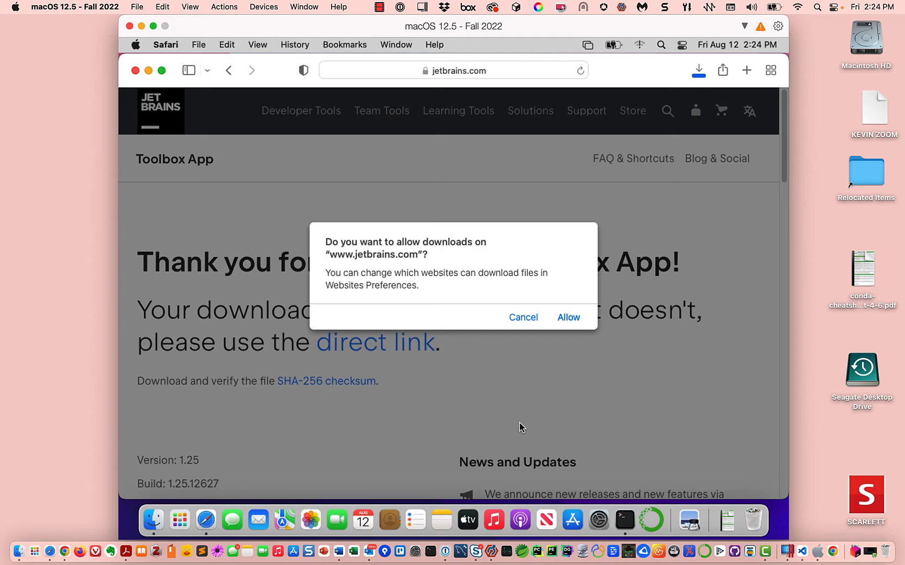
left_click(567, 317)
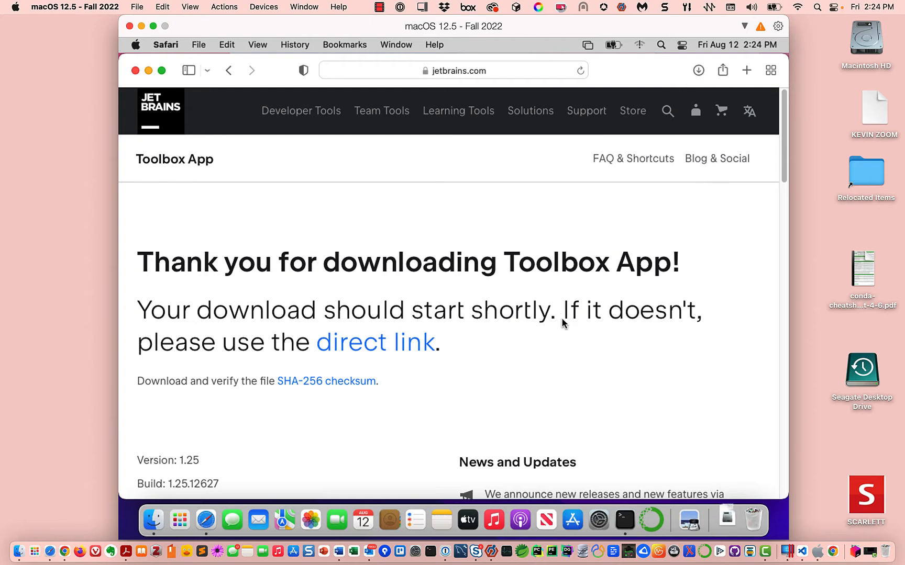
Open jetbrains-toolbox-1.25.12627.dmg from Finder's Downloads folder
left_click(153, 524)
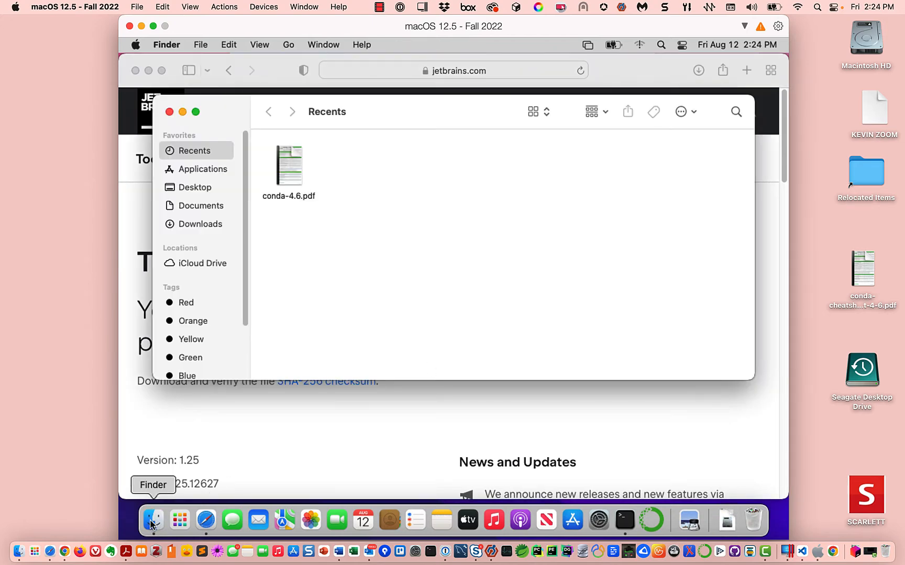
left_click(203, 227)
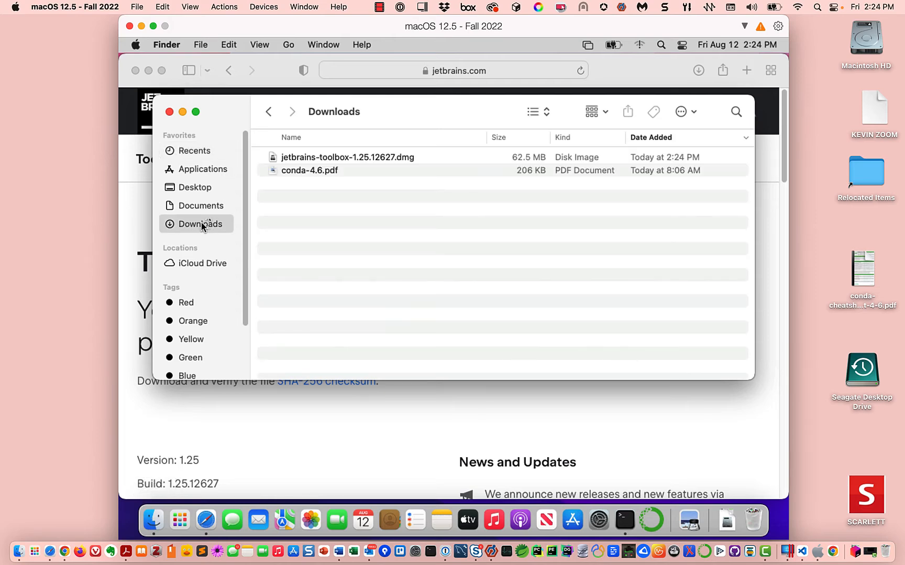
left_click(420, 158)
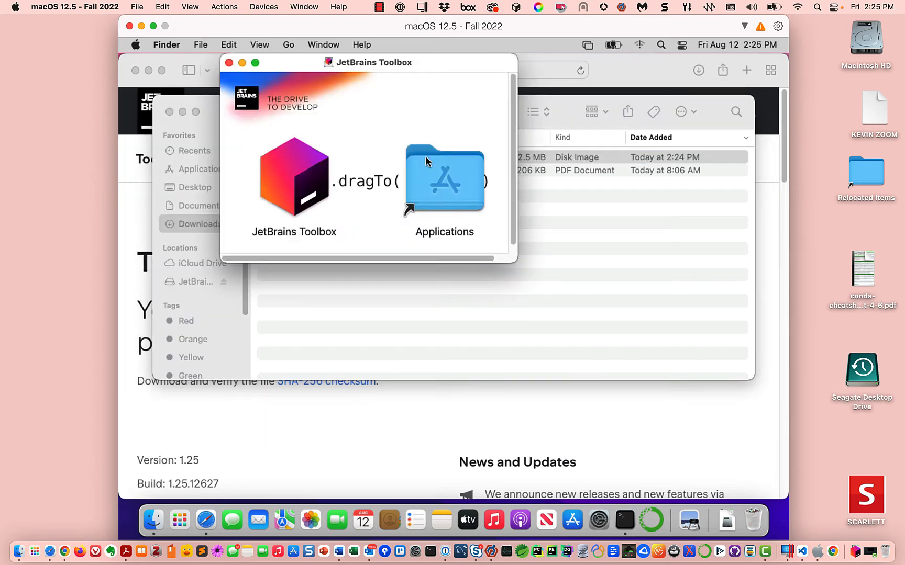
Copy JetBrains Toolbox into the Applications folder and close the disk image window
left_click(284, 173)
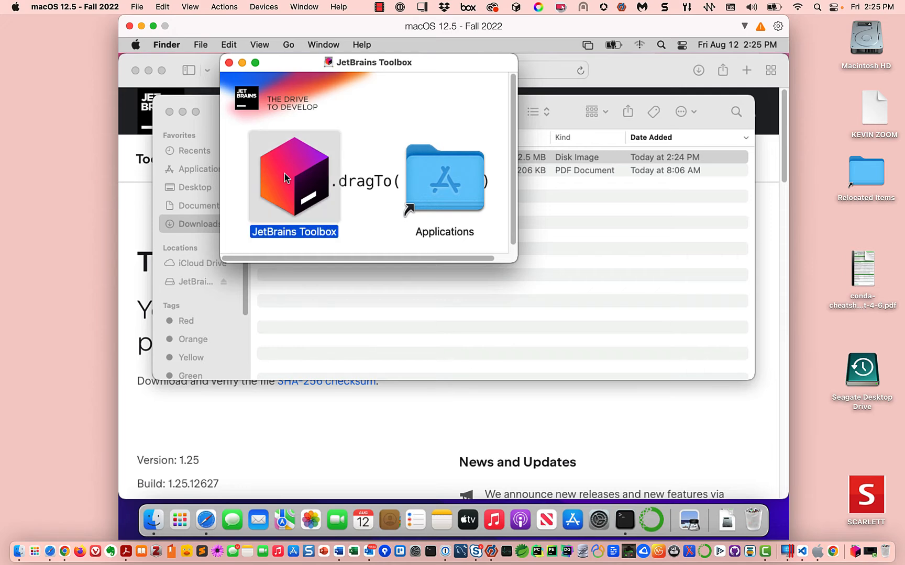
left_click_drag(284, 174, 436, 178)
left_click(378, 7)
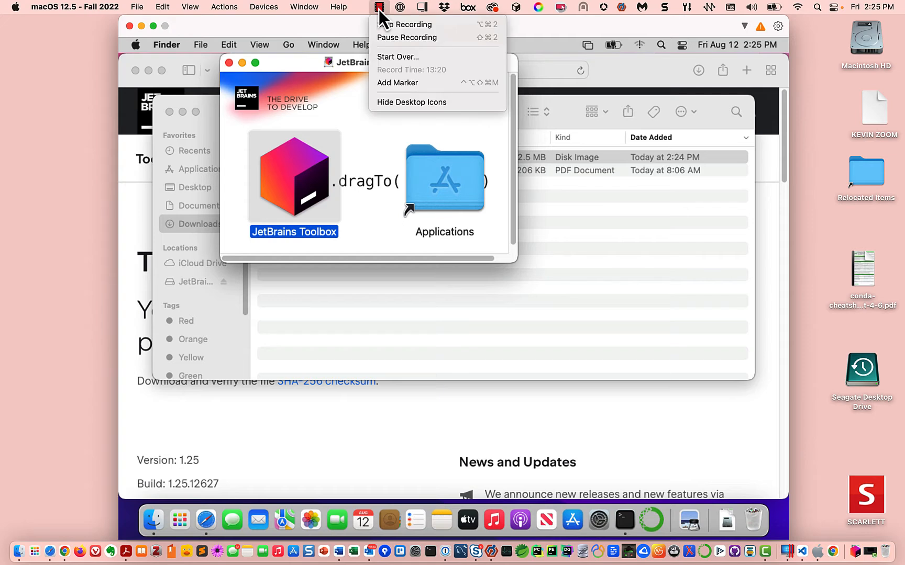
left_click(391, 36)
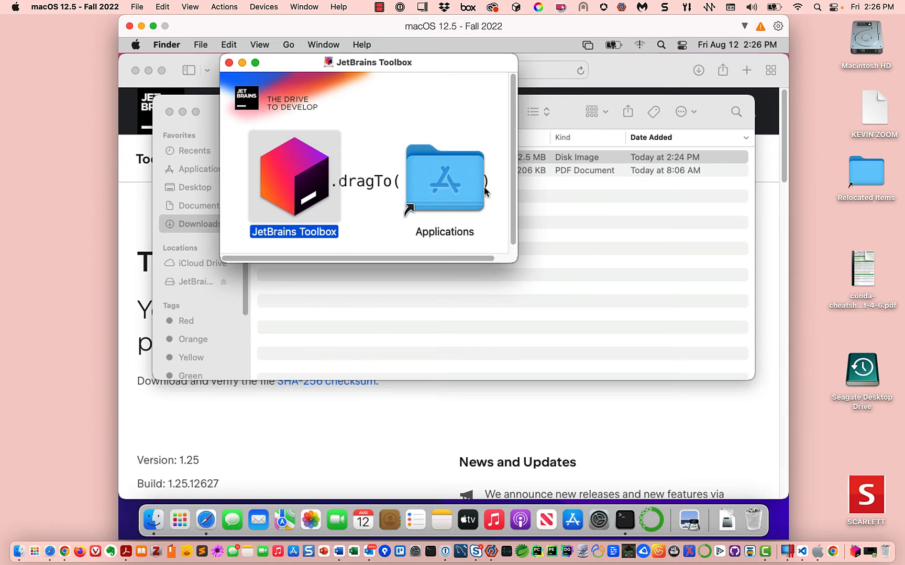
left_click(229, 62)
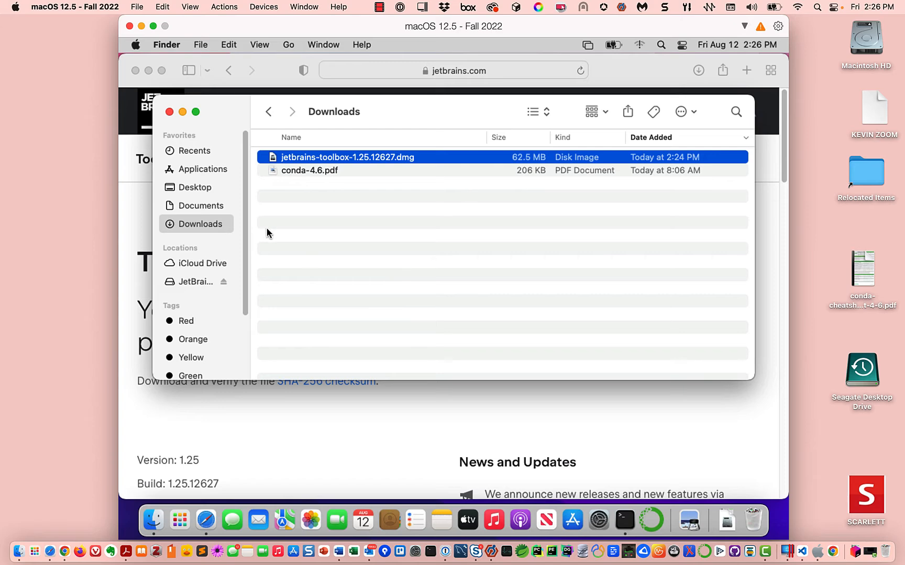
Launch JetBrains Toolbox from Applications and approve opening it as an internet download
left_click(193, 170)
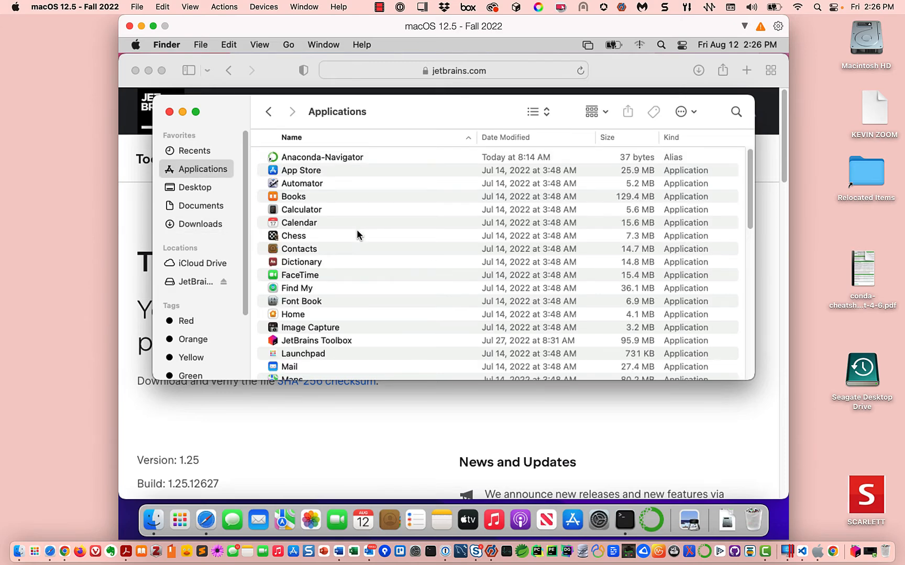
scroll(358, 234, "down", 2)
scroll(356, 234, "down", 1)
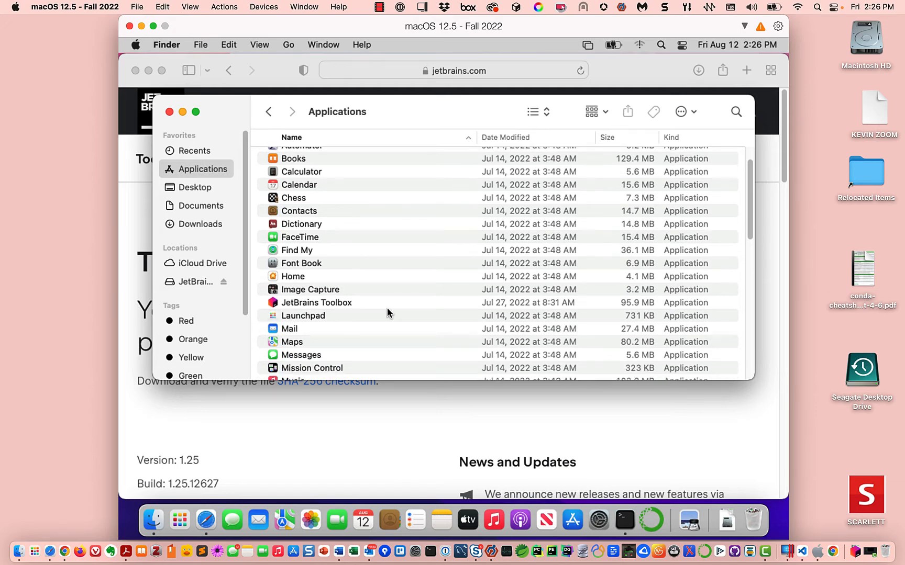
left_click(310, 304)
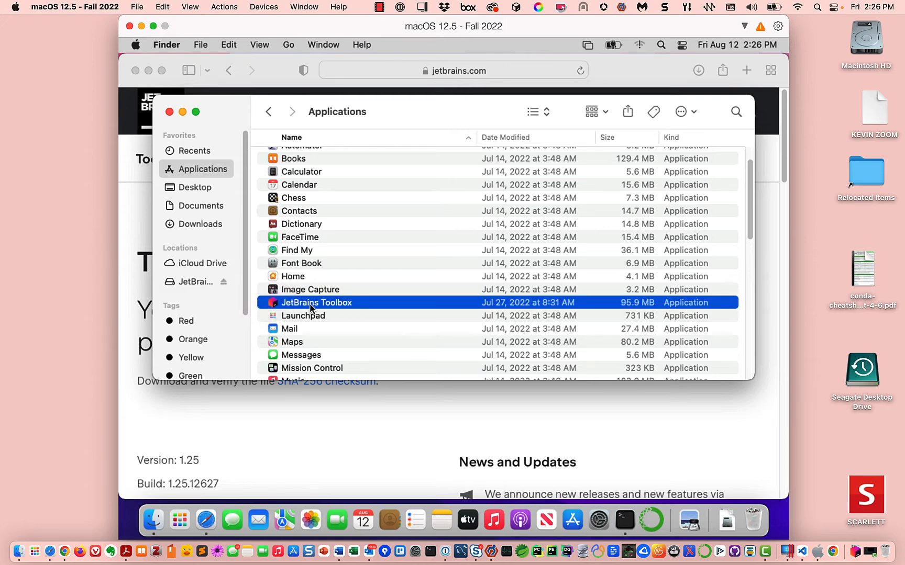
double_click(309, 303)
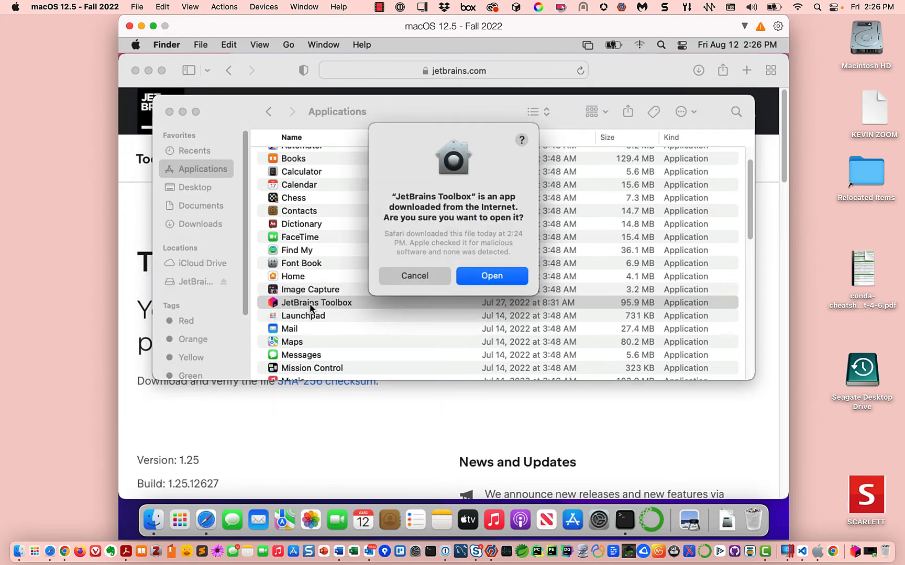
left_click(485, 280)
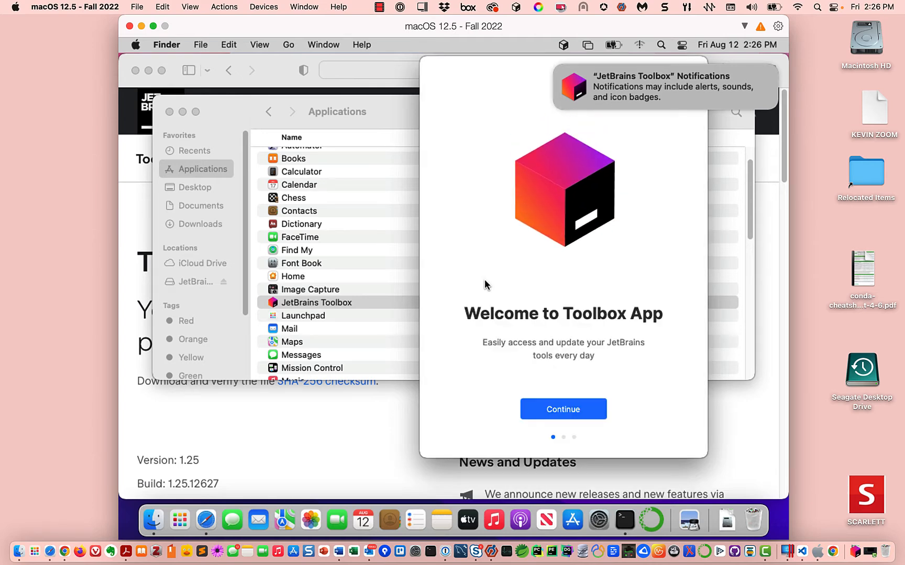
Opt in to anonymous statistics, accept the user agreement, and keep English with System theme
left_click(547, 409)
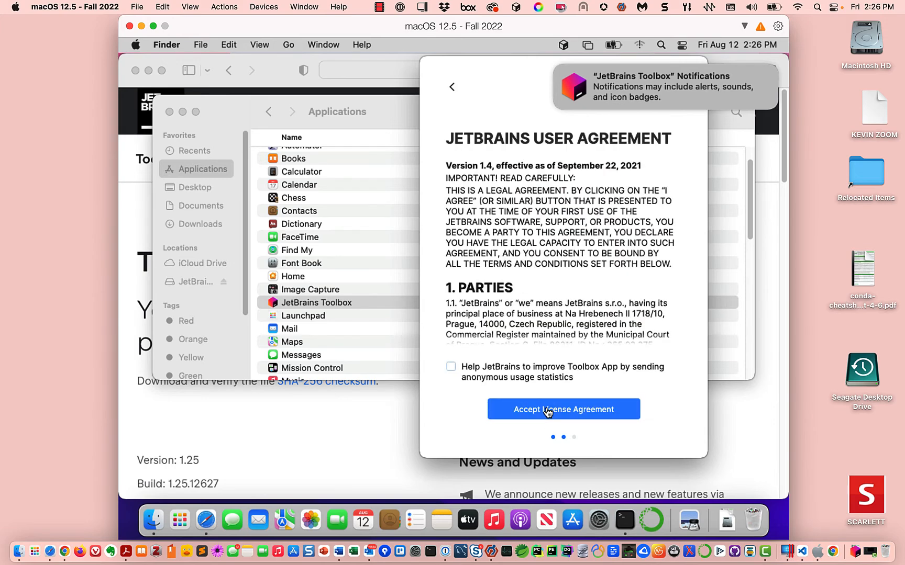
left_click(451, 367)
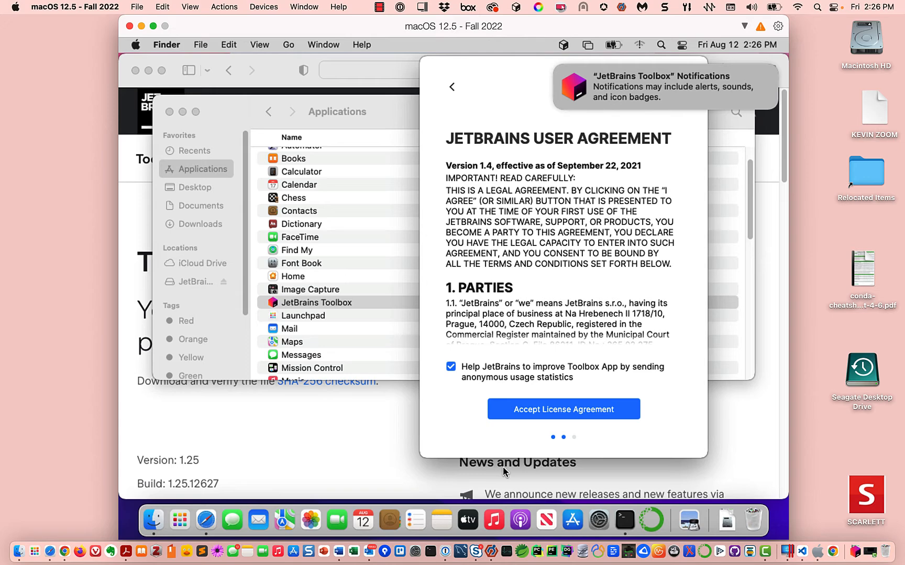
left_click(571, 411)
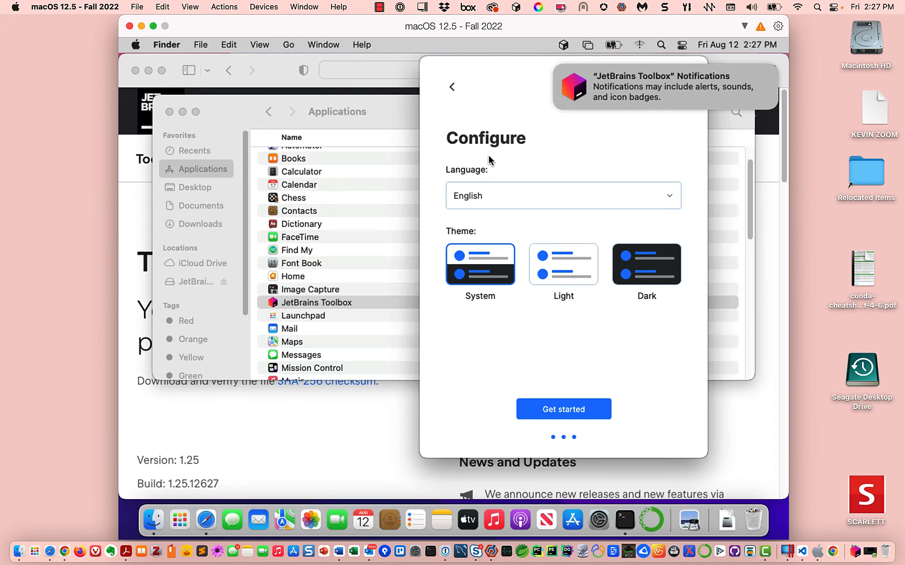
left_click(555, 409)
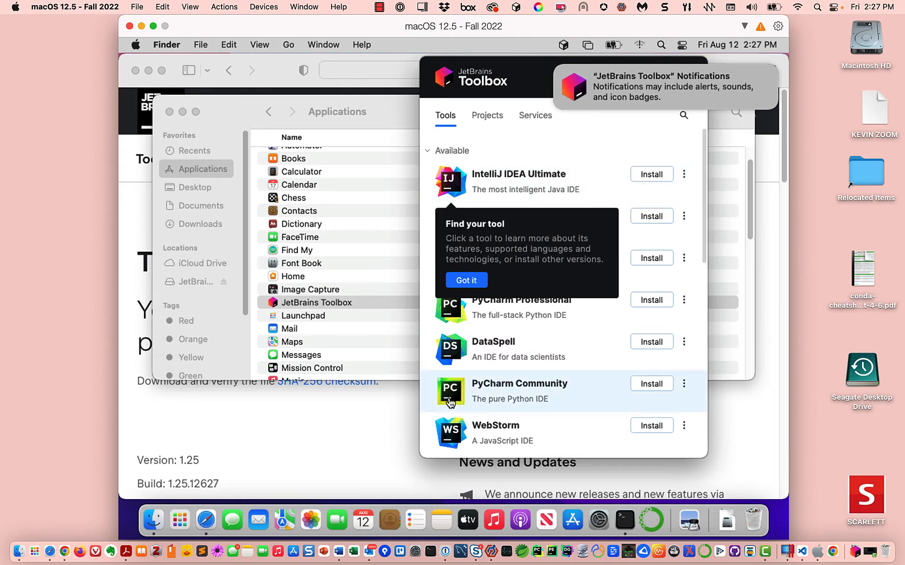
Dismiss the Find your tool tip and browse the available IDEs, IntelliJ IDEA through PyCharm Edu
left_click(459, 281)
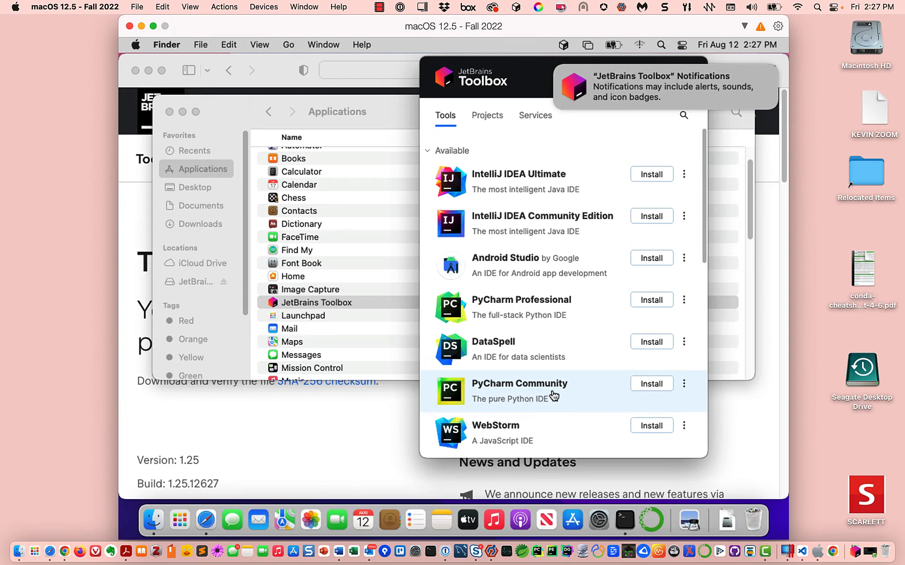
scroll(554, 392, "down", 3)
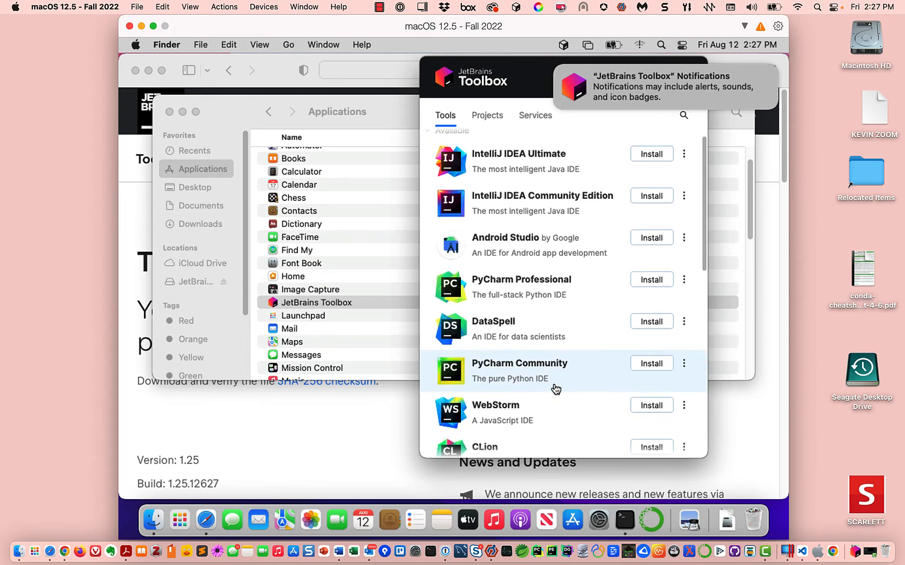
scroll(569, 374, "down", 15)
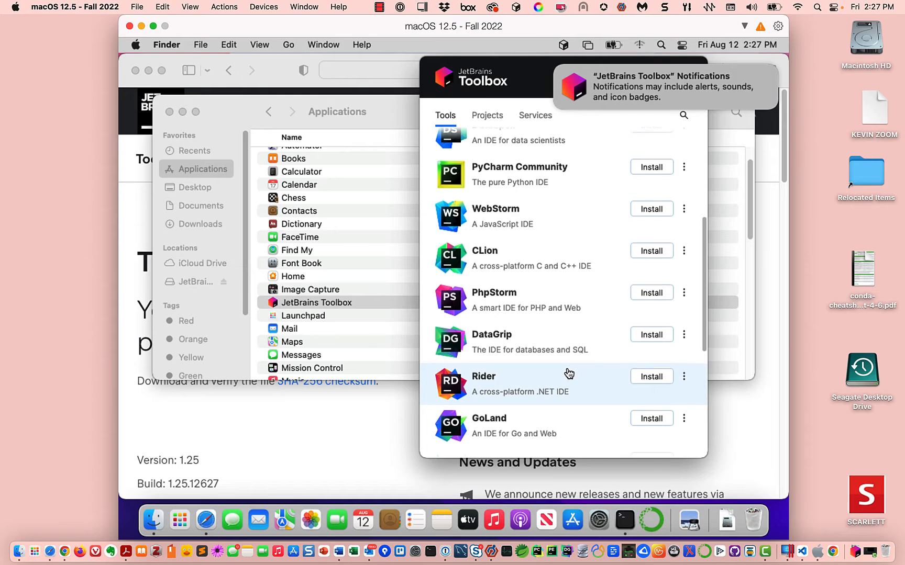
scroll(570, 373, "down", 5)
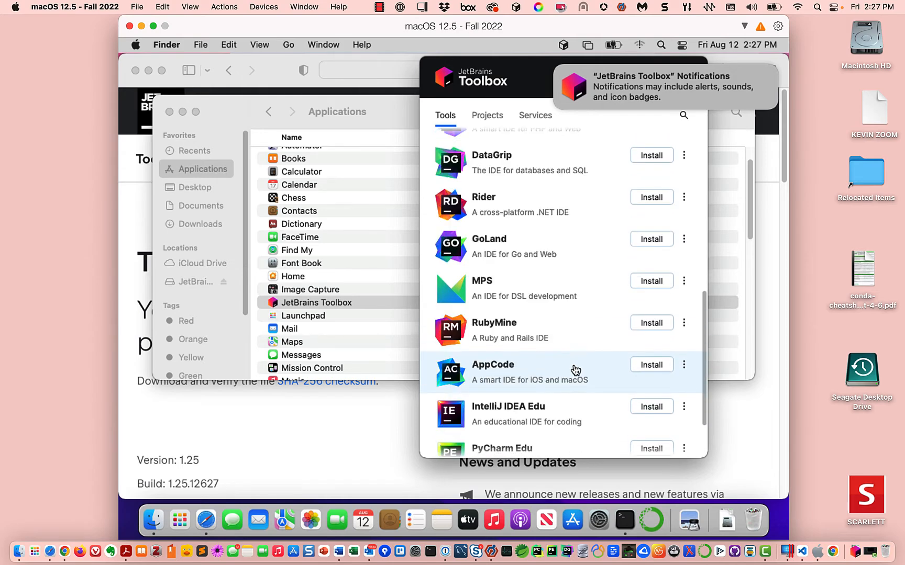
scroll(574, 369, "down", 1)
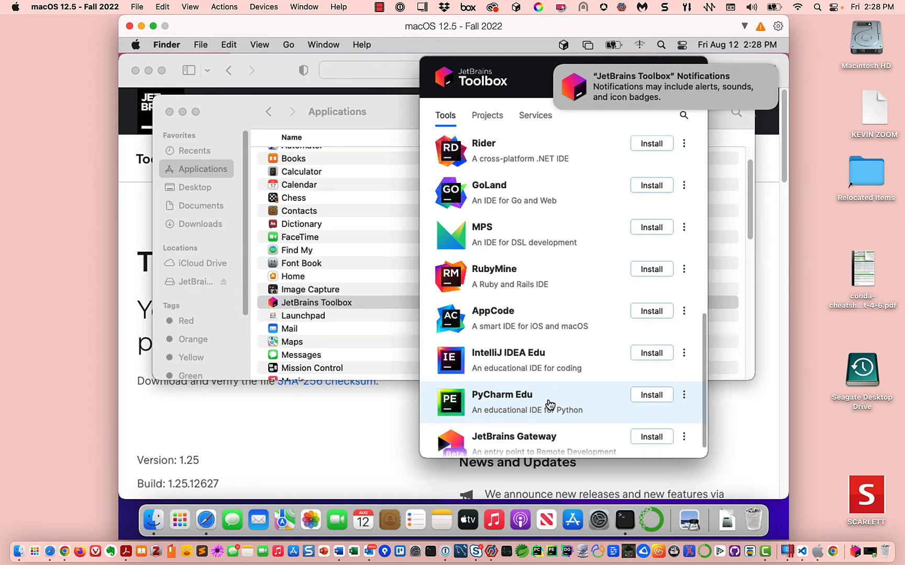
scroll(549, 405, "up", 5)
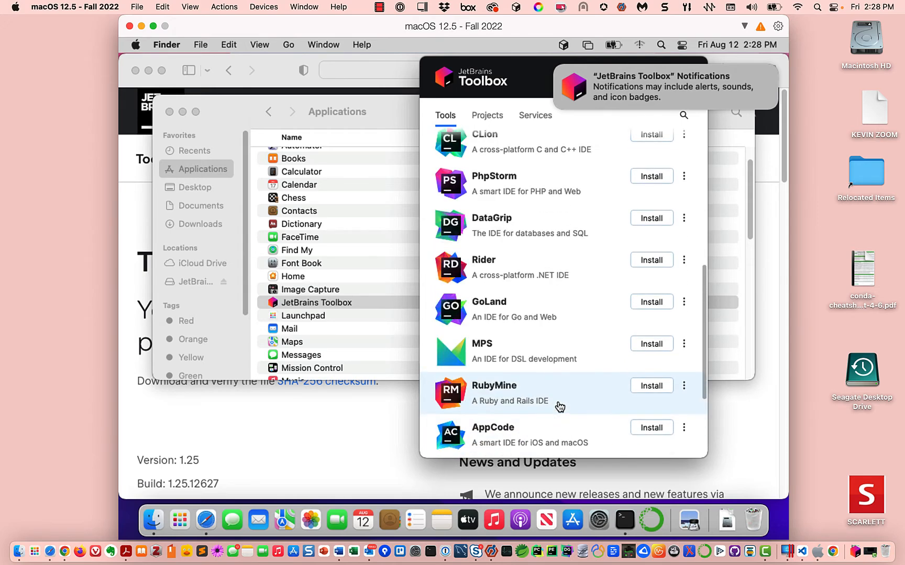
scroll(560, 407, "up", 3)
scroll(559, 407, "up", 1)
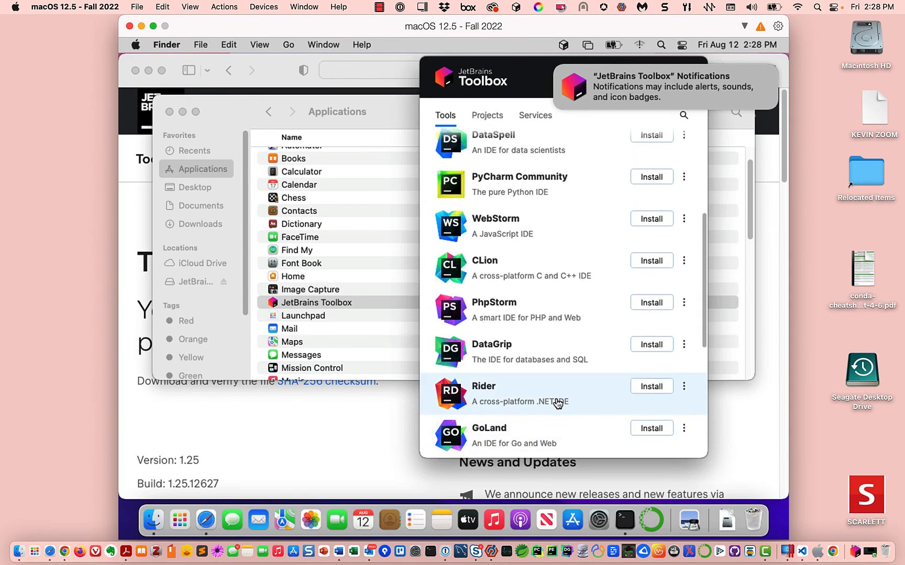
scroll(558, 404, "up", 4)
scroll(557, 402, "up", 2)
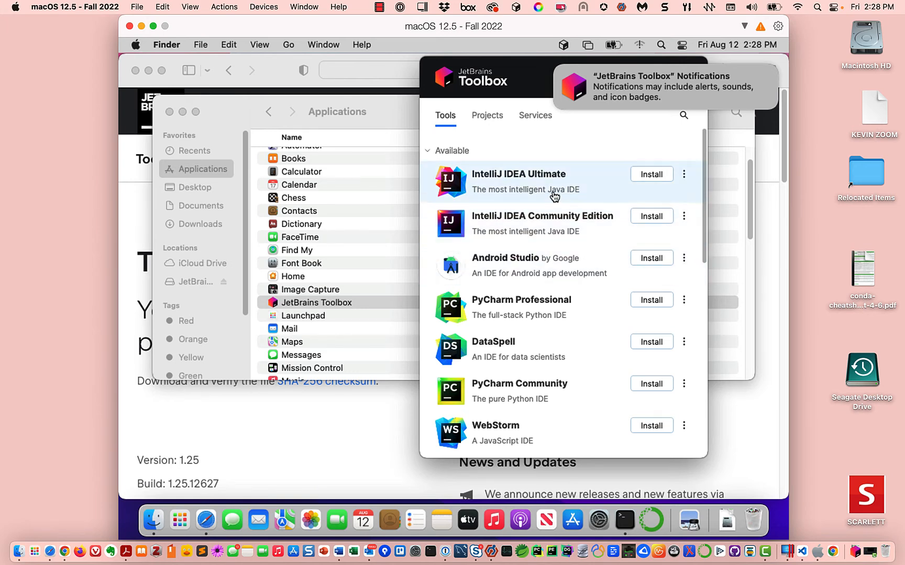
scroll(541, 259, "down", 1)
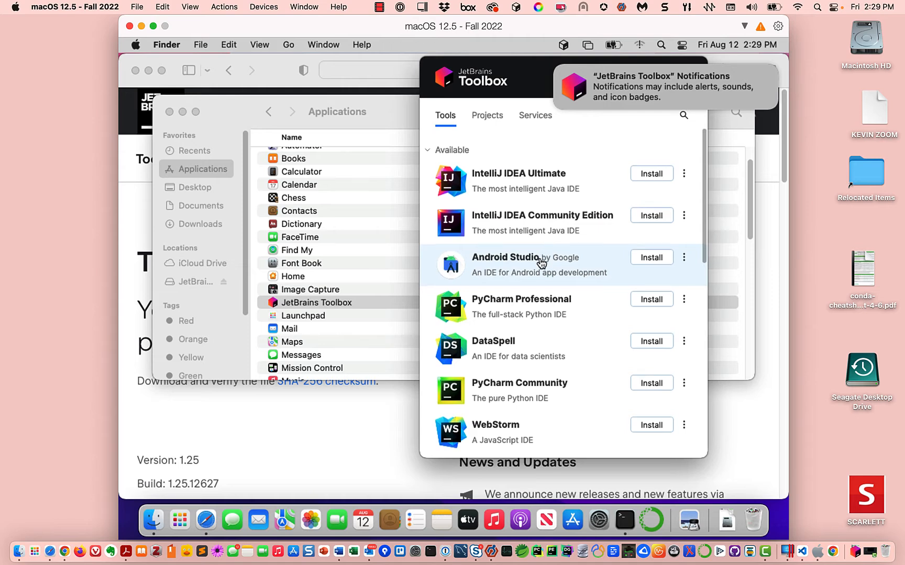
scroll(542, 261, "down", 3)
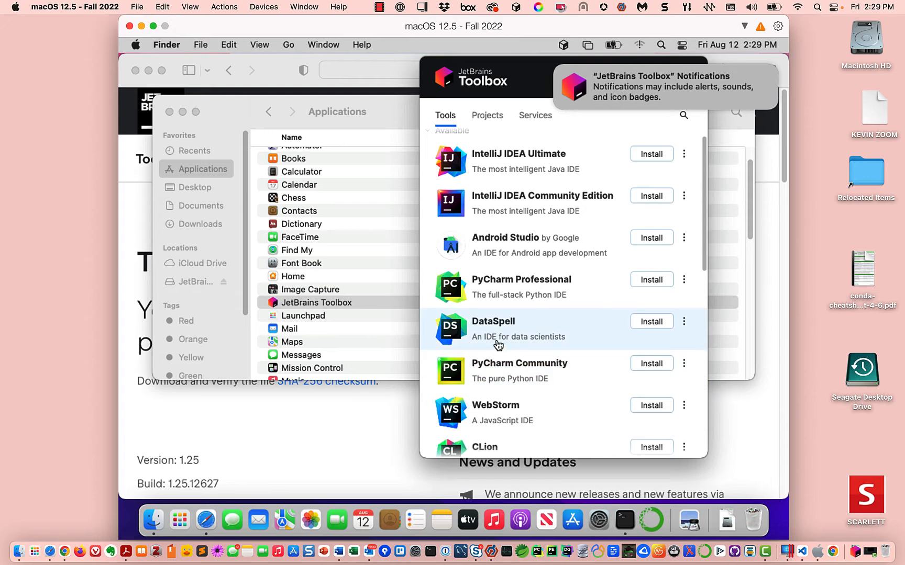
scroll(518, 315, "down", 1)
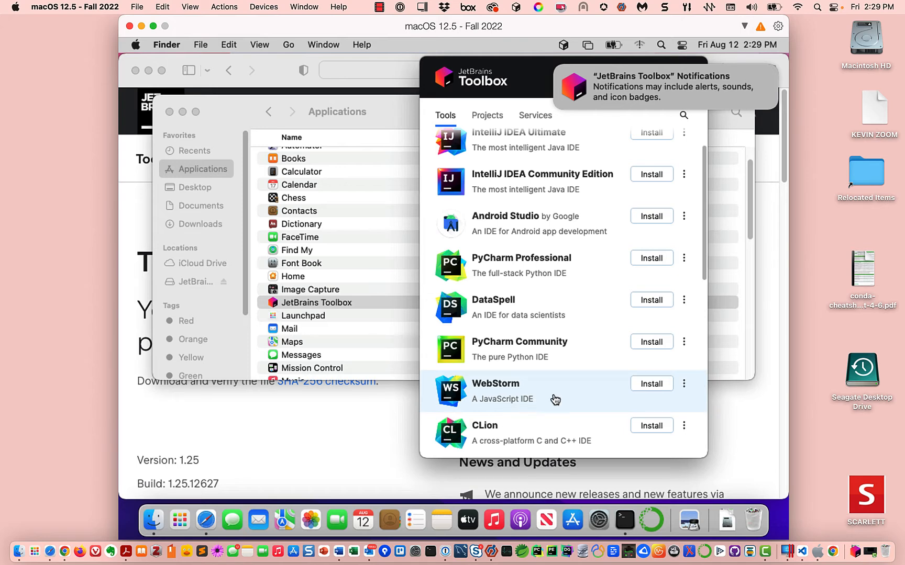
scroll(559, 399, "down", 2)
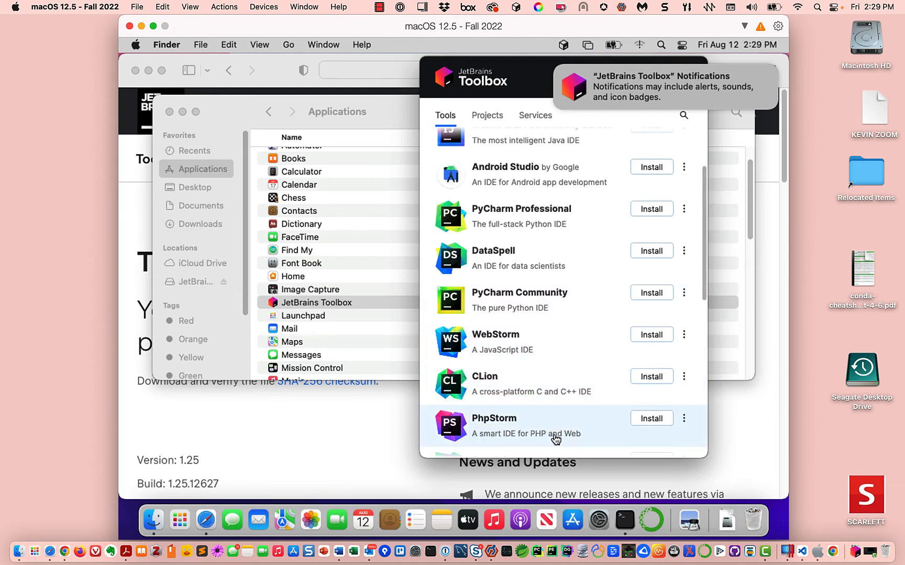
scroll(556, 440, "up", 1)
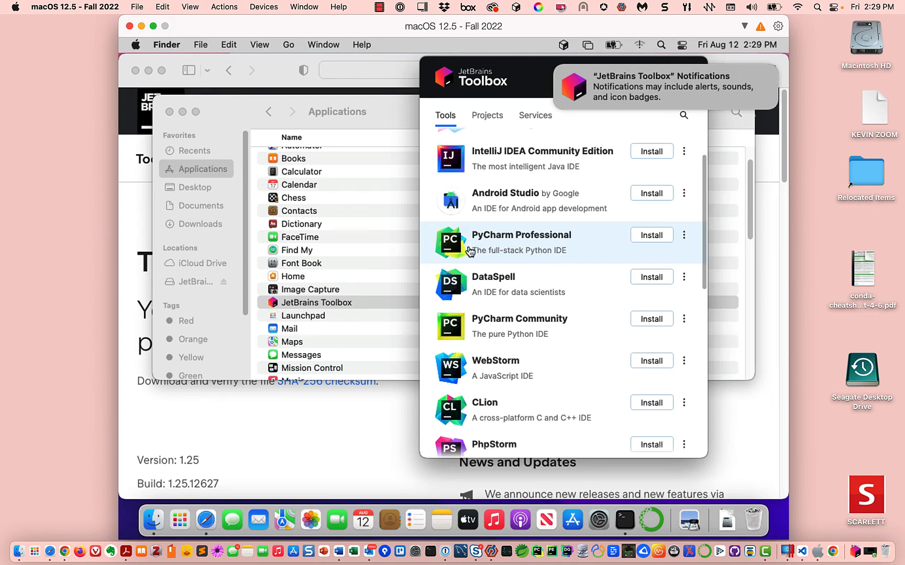
Install PyCharm Professional 2022.2 from Toolbox and dismiss the notifications banner
left_click(660, 238)
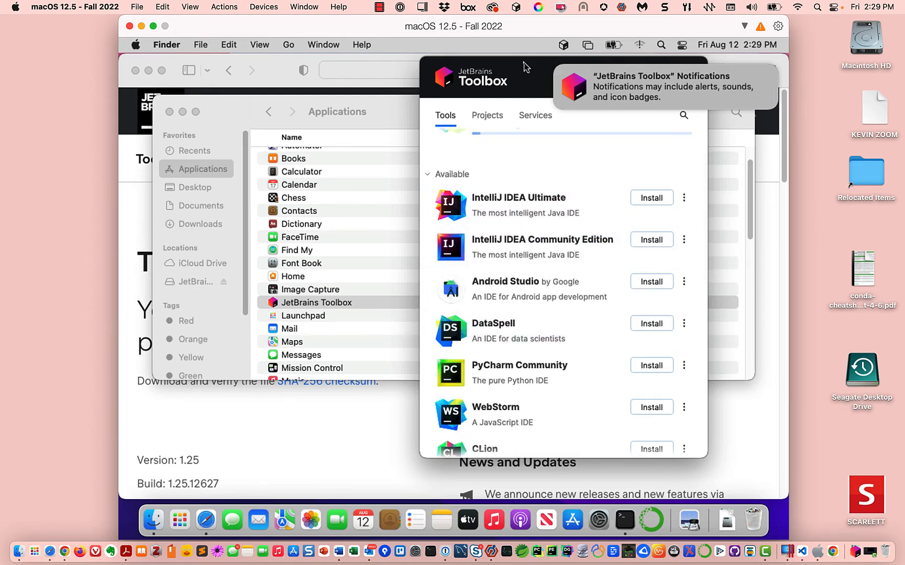
mouse_move(557, 71)
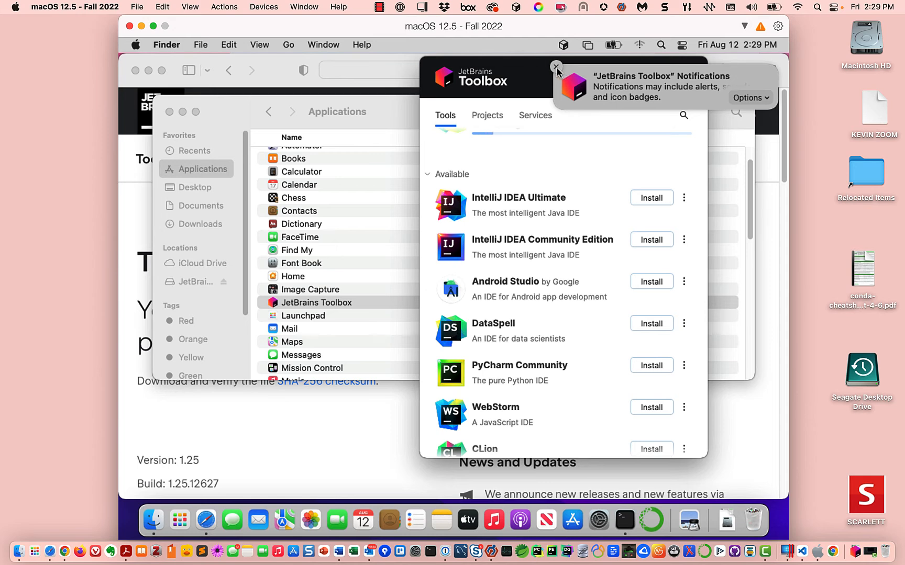
left_click(556, 67)
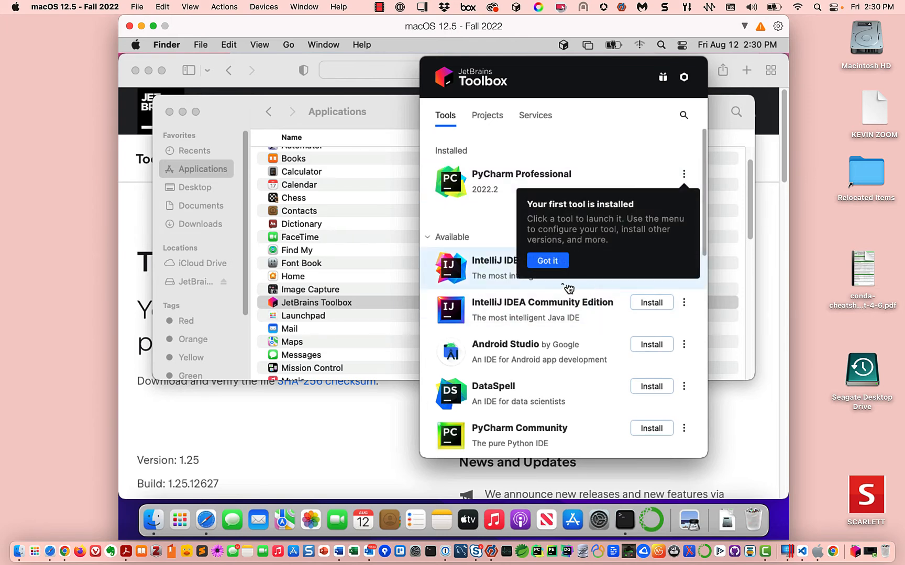
Acknowledge the 'Your first tool is installed' notice and bring Safari's Toolbox download page forward
left_click(546, 262)
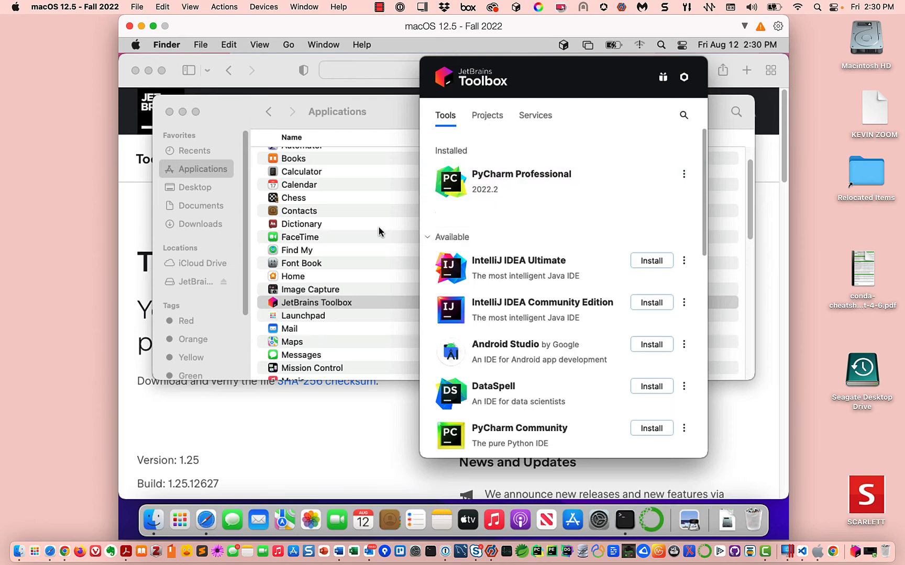
mouse_move(535, 184)
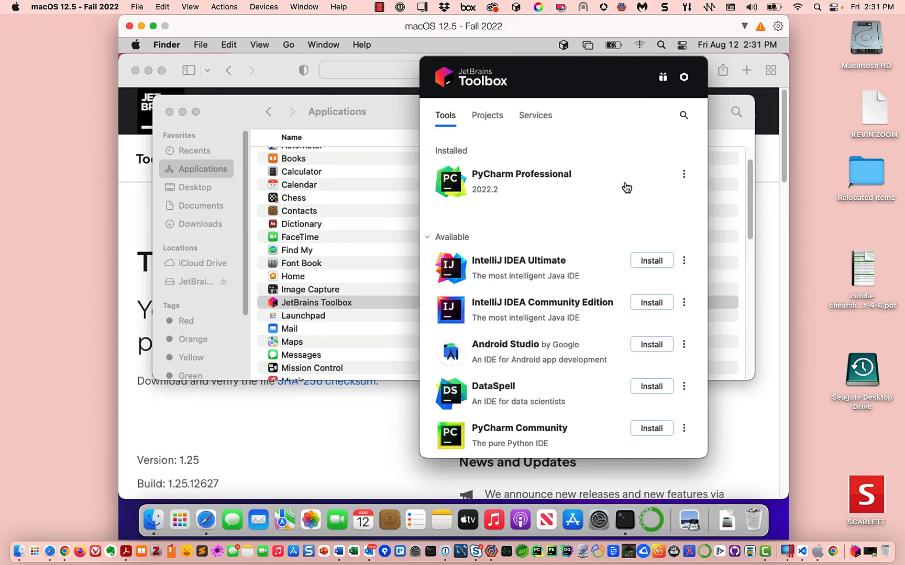
left_click(383, 85)
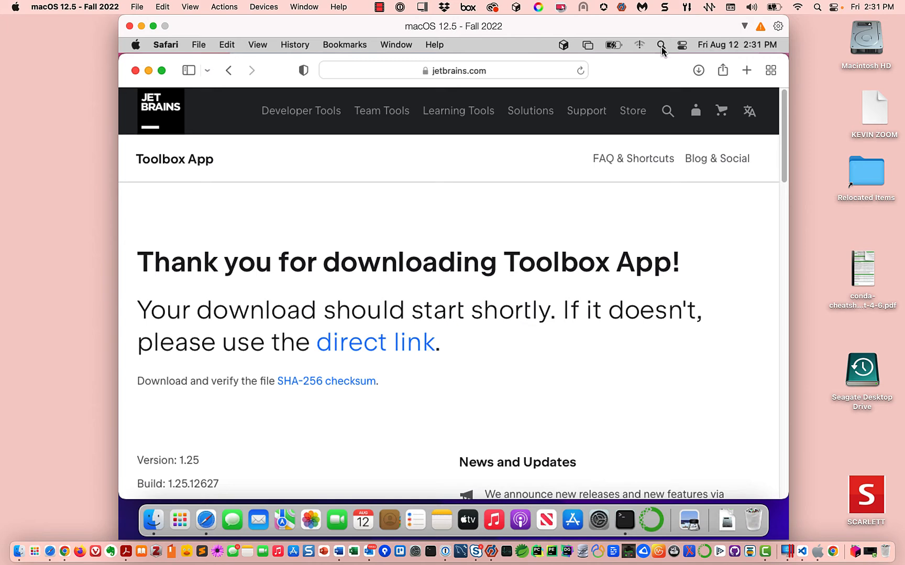
Launch the installed PyCharm Professional from the Toolbox menu-bar panel
left_click(564, 46)
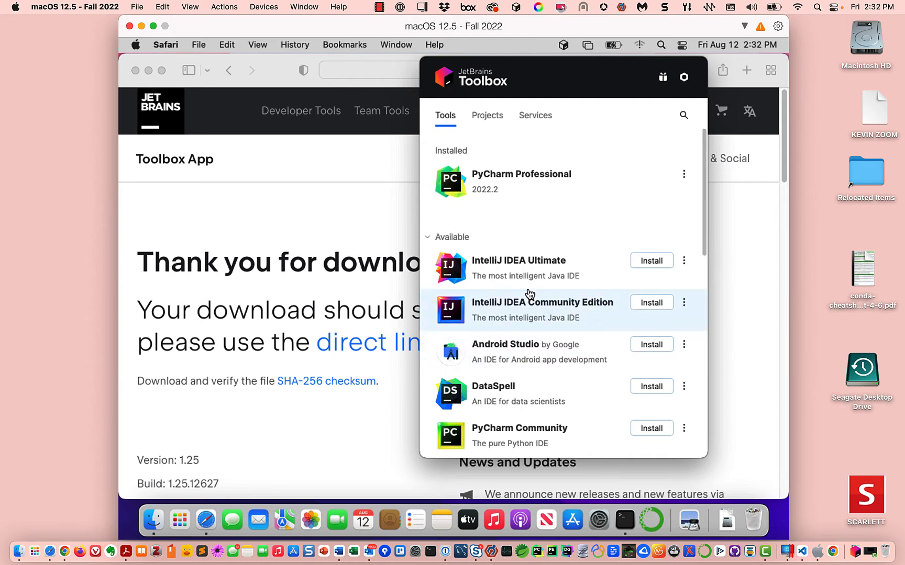
left_click(509, 180)
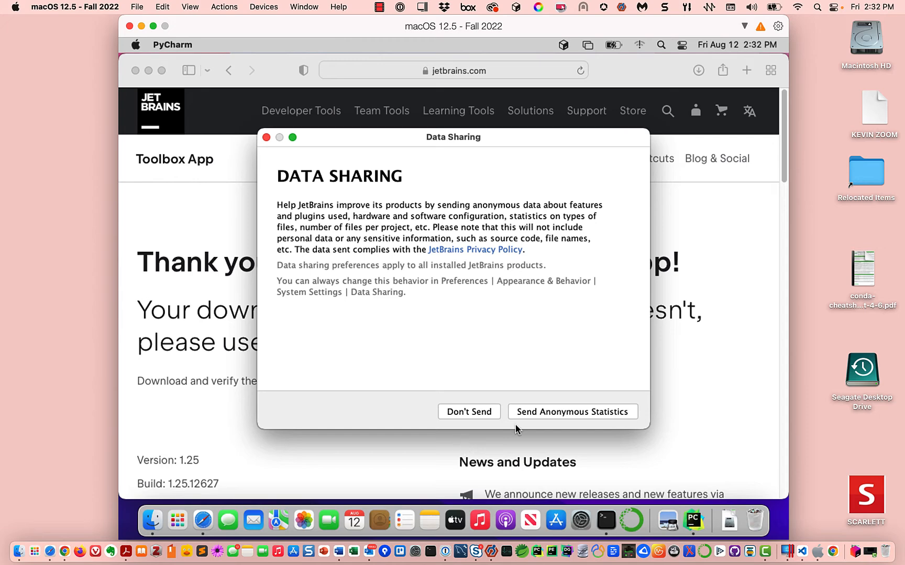
Opt in to anonymous statistics and start PyCharm without importing previous settings
left_click(544, 412)
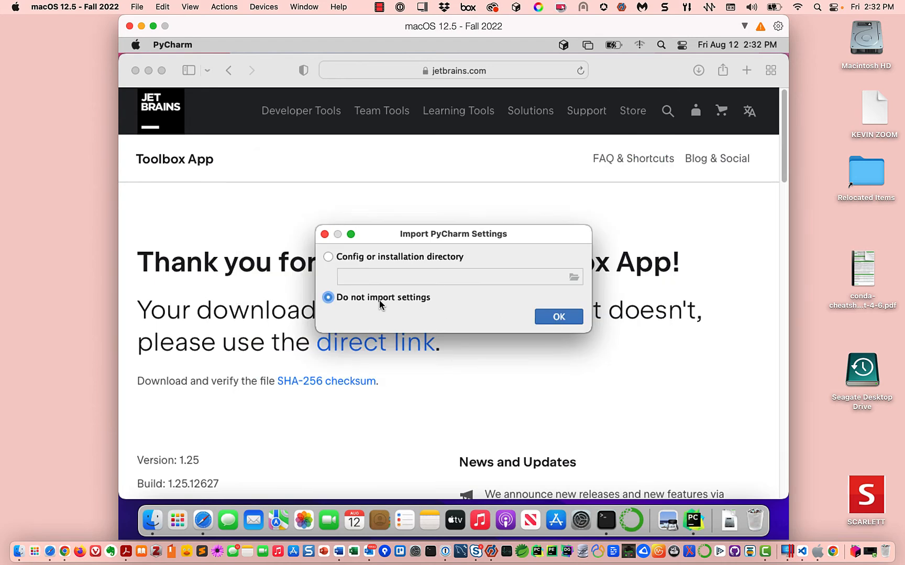
left_click(556, 319)
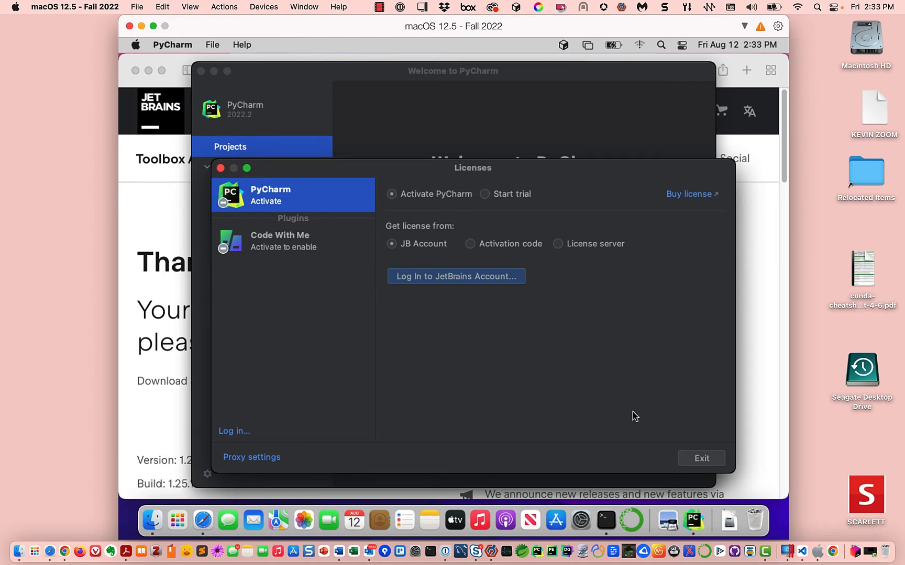
Set PyCharm's Dock icon to Keep in Dock through its Options menu
right_click(694, 525)
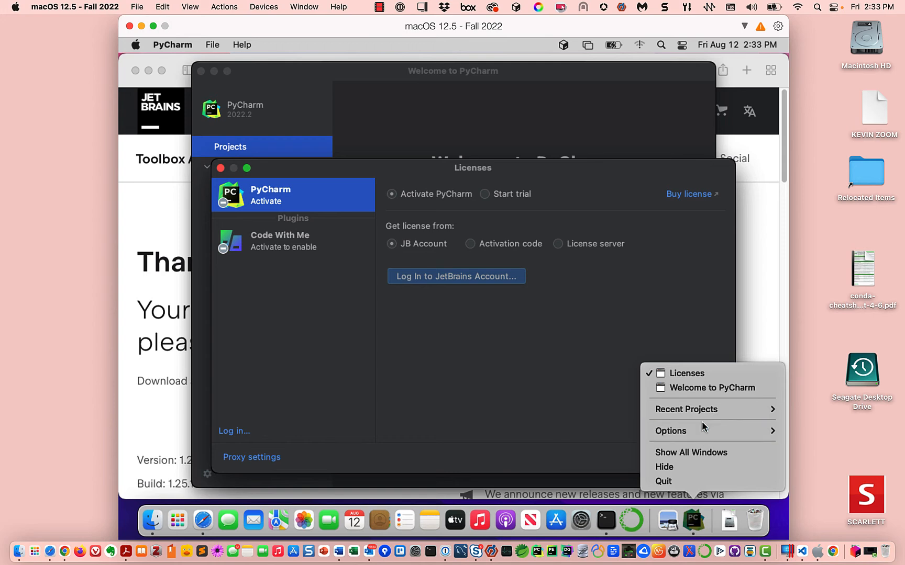
mouse_move(703, 431)
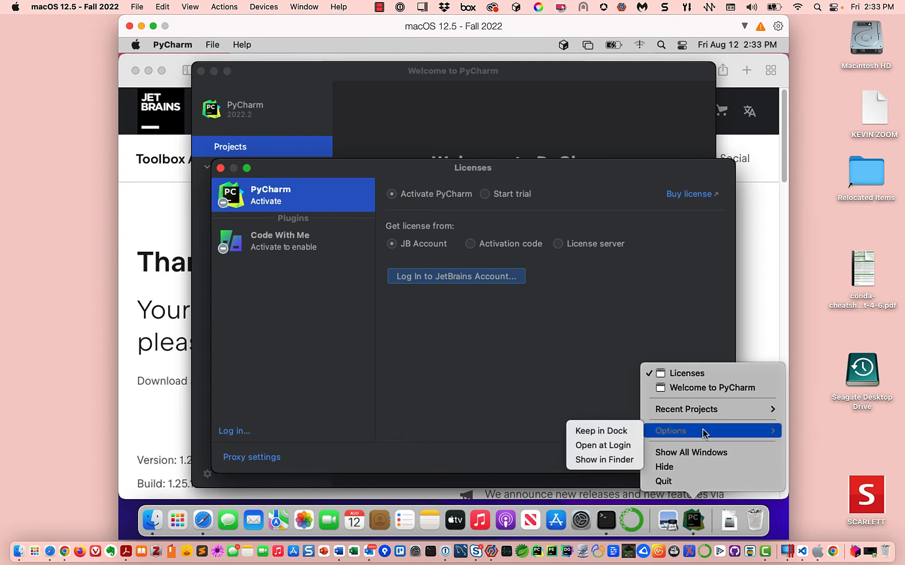
left_click(598, 431)
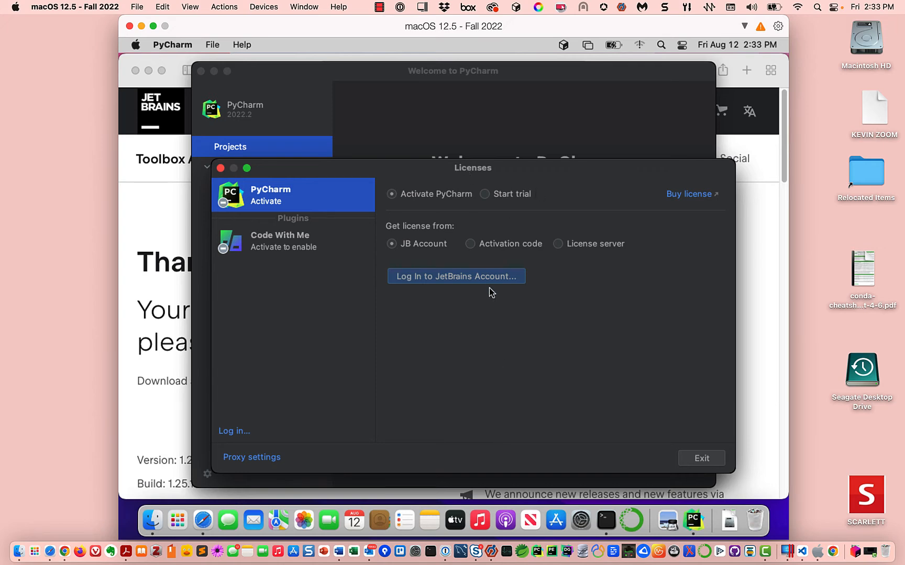
Sign in to the JetBrains Account in Safari using the saved autofill login
left_click(452, 278)
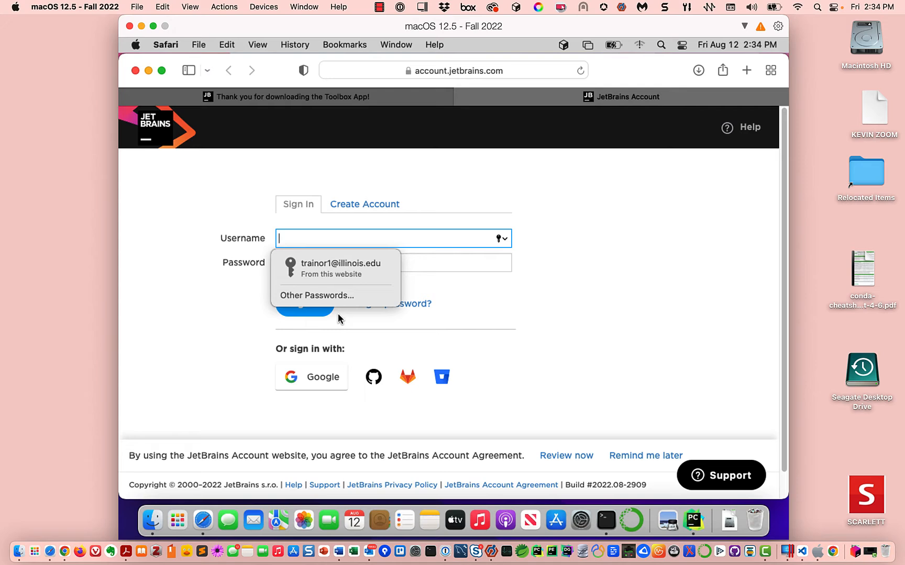
left_click(340, 269)
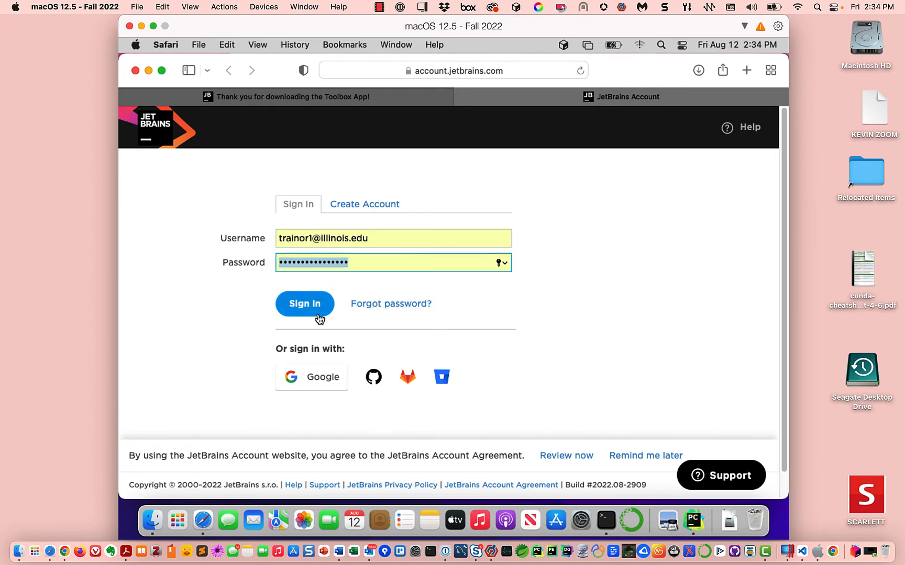
left_click(304, 305)
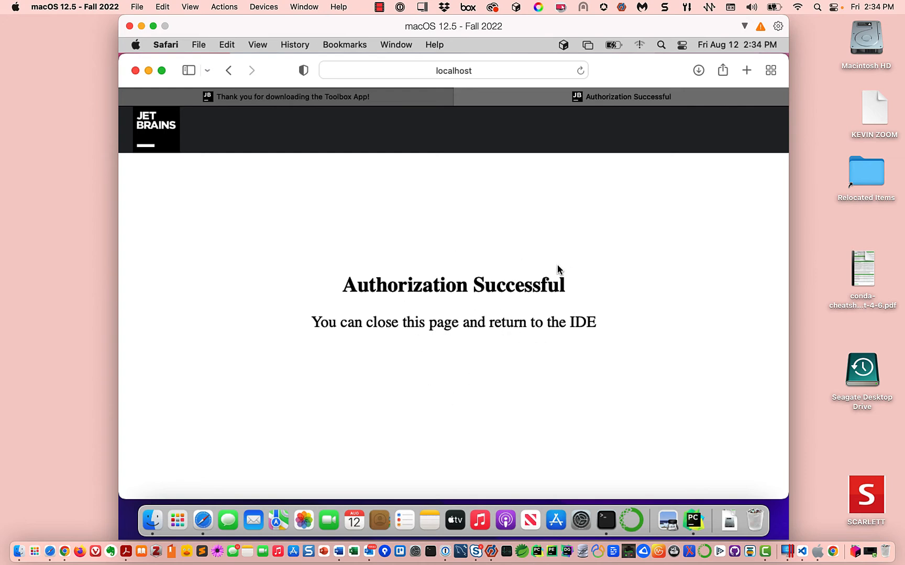
Close Safari, the Licenses window and Finder, then relaunch PyCharm from the Dock
left_click(134, 70)
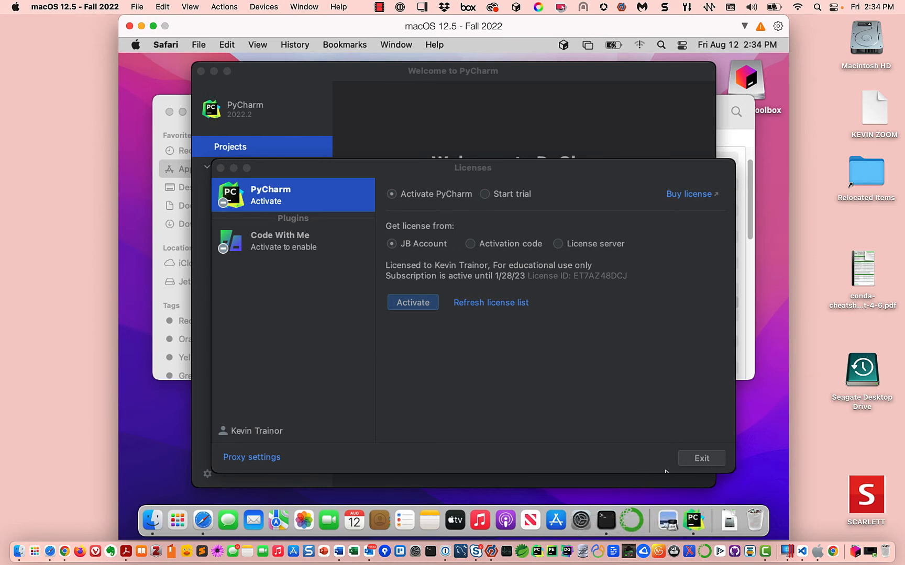
left_click(702, 461)
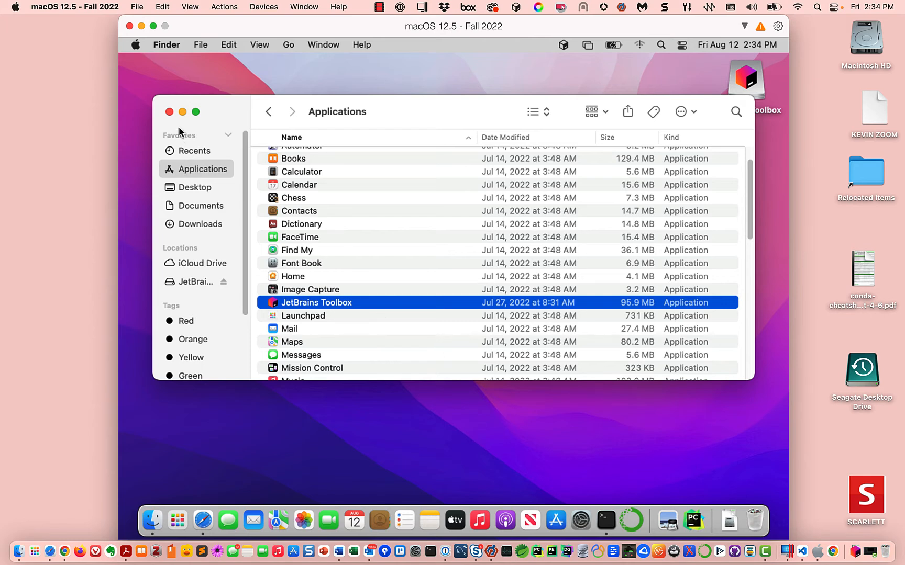
left_click(169, 112)
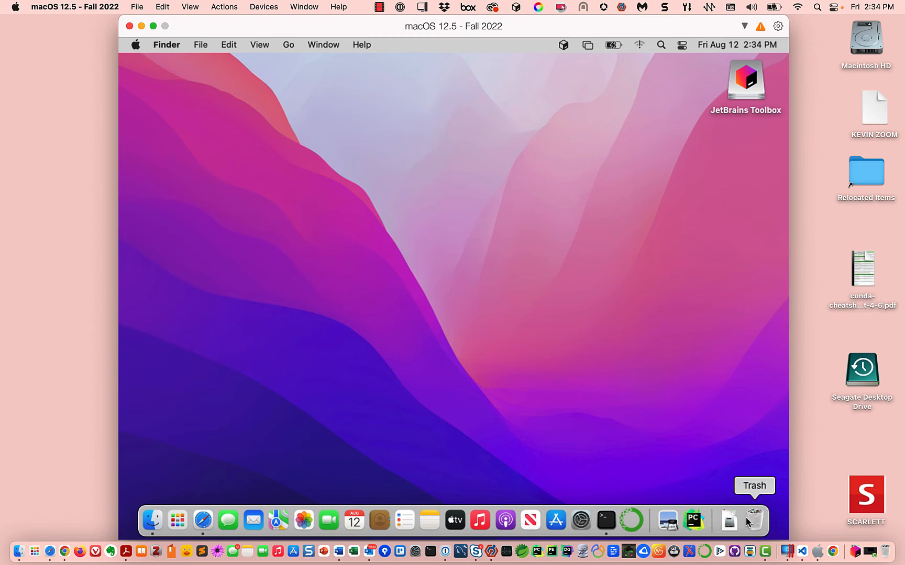
left_click(697, 525)
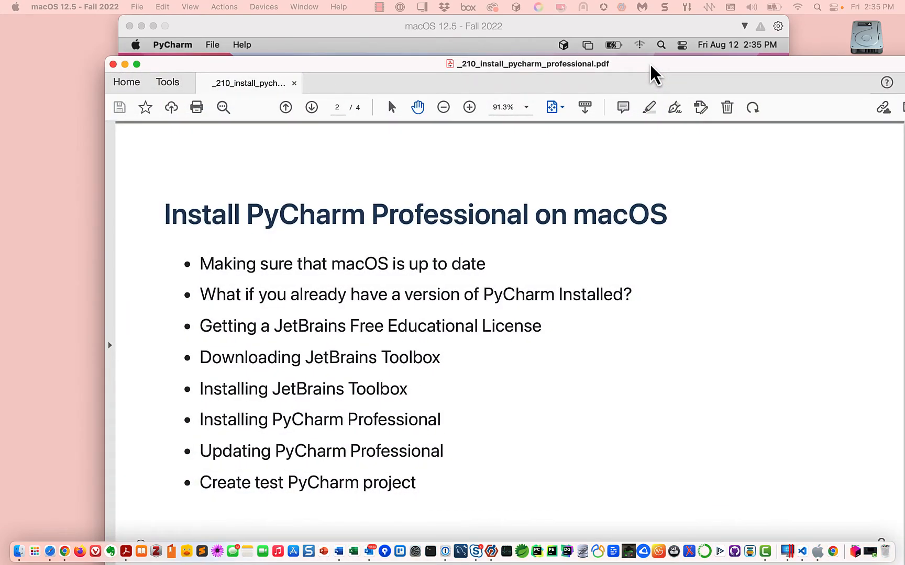
Drag the Acrobat window aside so PyCharm's Welcome window is clear
left_click_drag(651, 66, 575, 45)
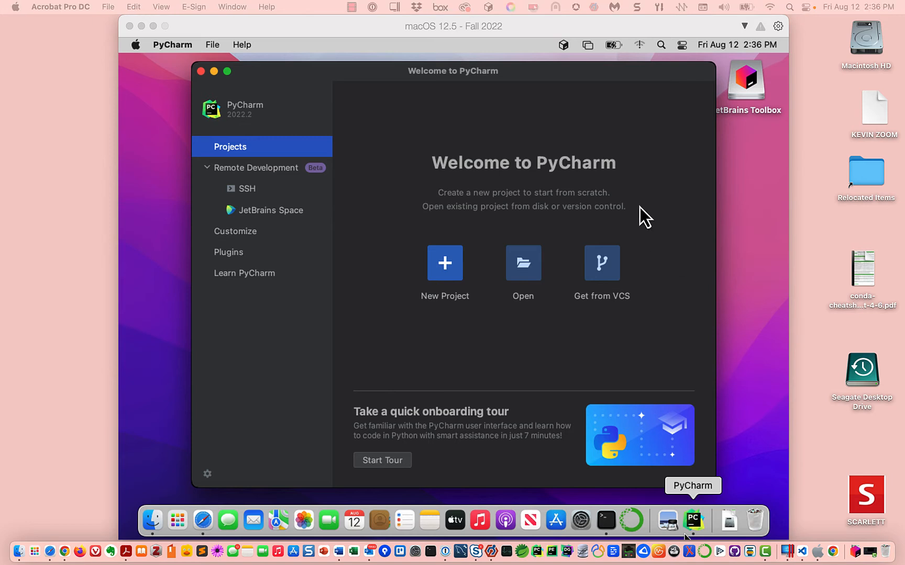
Create a new Pure Python project with its location folder renamed to my_first_pycharm_test
left_click(448, 269)
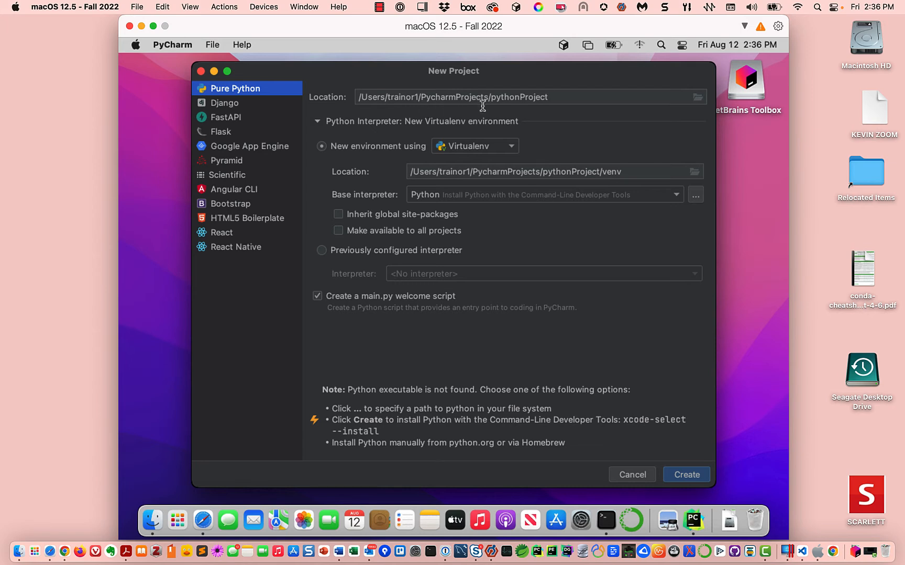
left_click(559, 98)
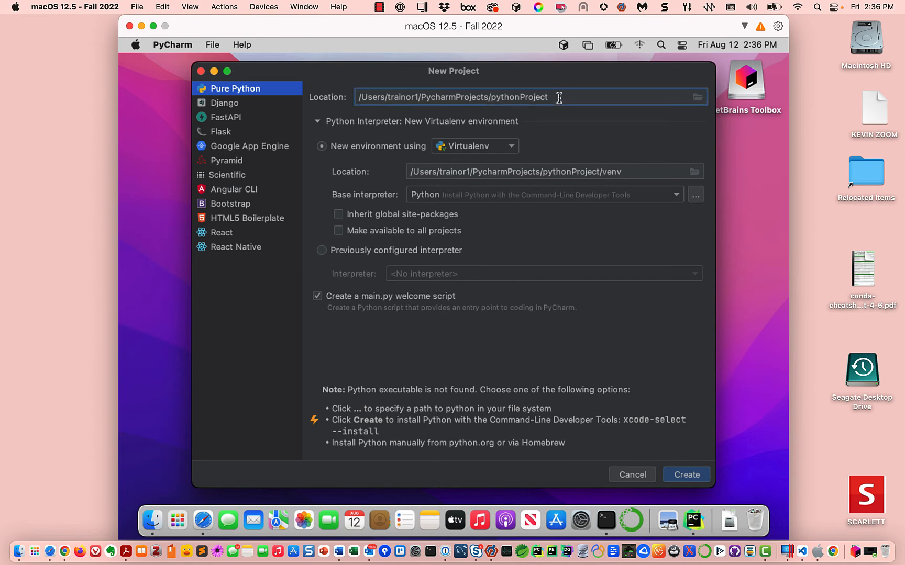
key("BackSpace")
key("BackSpace")
key("BackSpace")
key("BackSpace")
key("BackSpace")
key("BackSpace")
key("BackSpace")
key("BackSpace")
key("BackSpace")
key("BackSpace")
key("BackSpace")
key("BackSpace")
key("BackSpace")
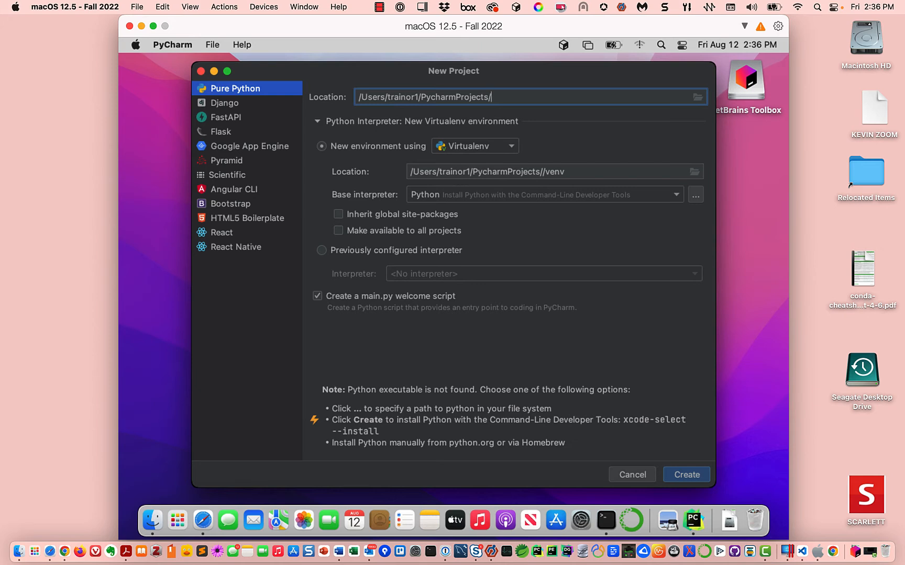
type("my_")
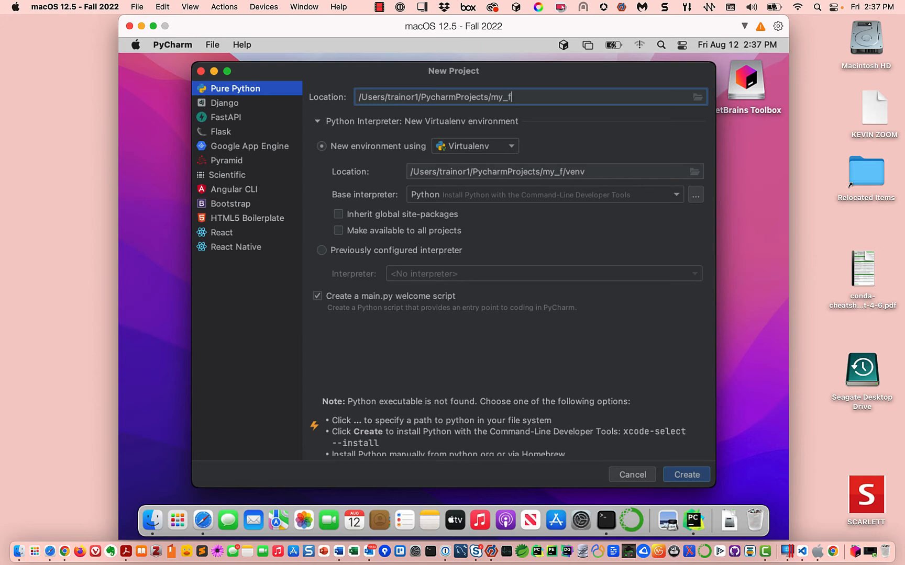
type("first_pychar")
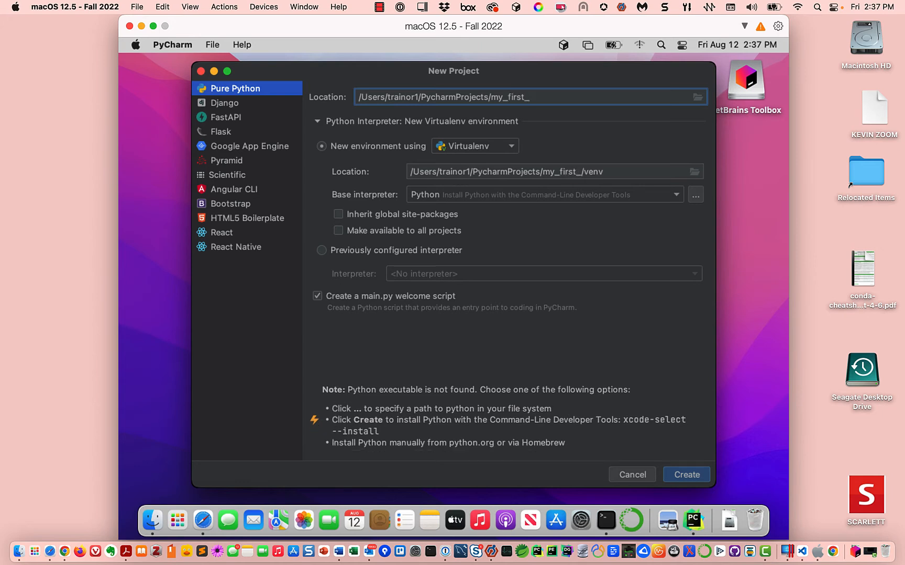
type("m_test")
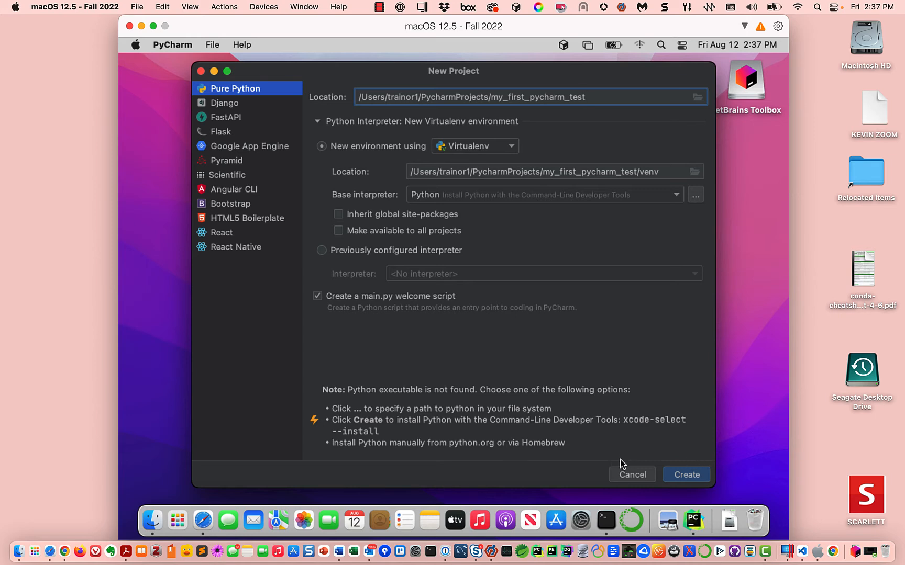
In an enlarged Terminal, run conda info --envs to list base and e4_trainor_python_course
left_click(607, 521)
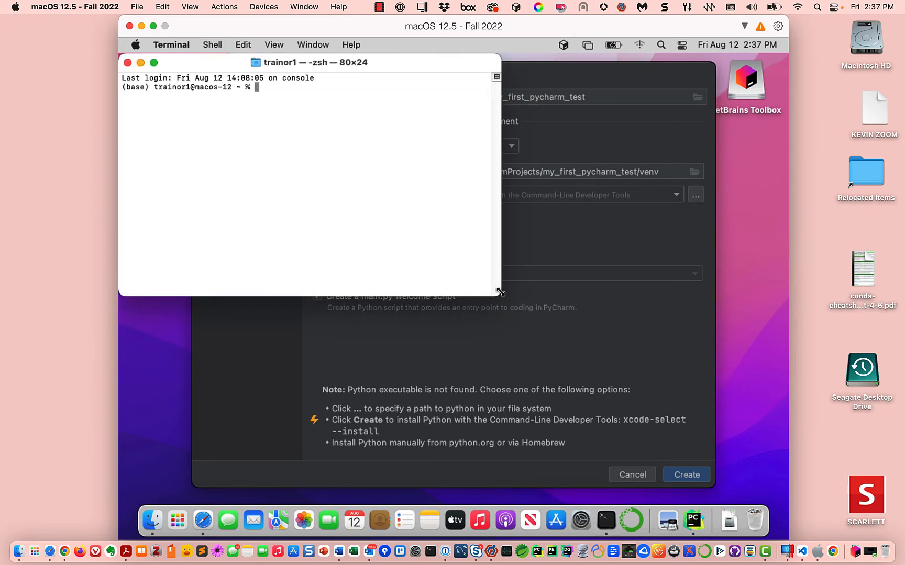
left_click_drag(499, 289, 771, 451)
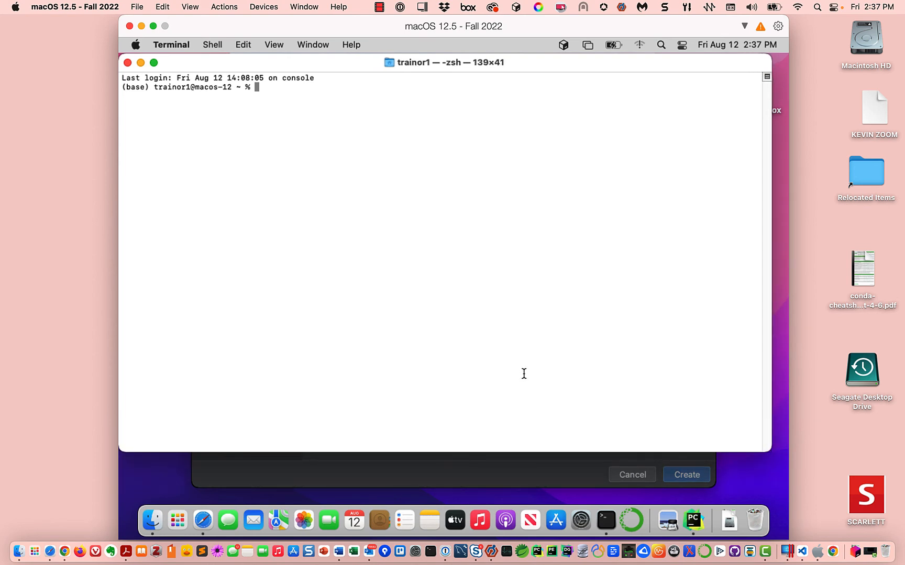
key("super+plus")
key("super+plus")
key("super+plus")
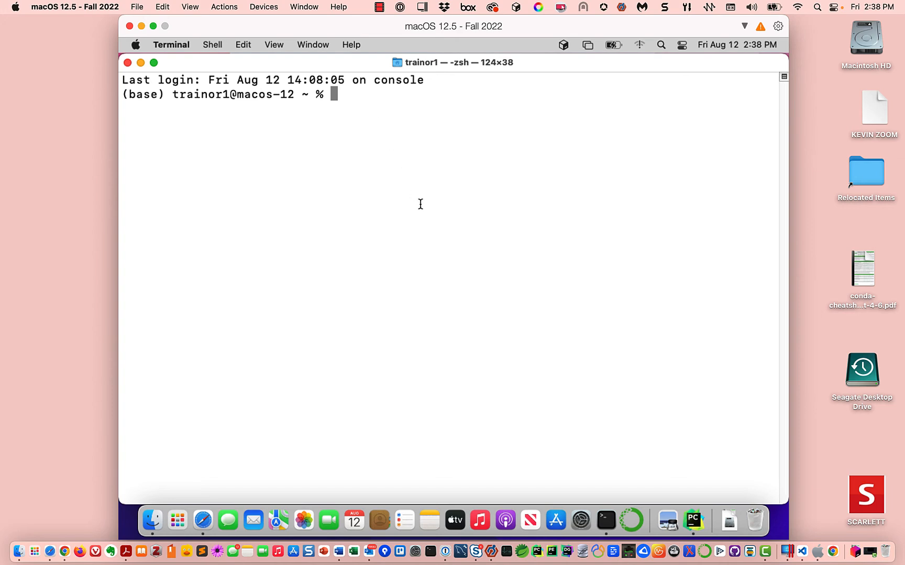
type("conda info -")
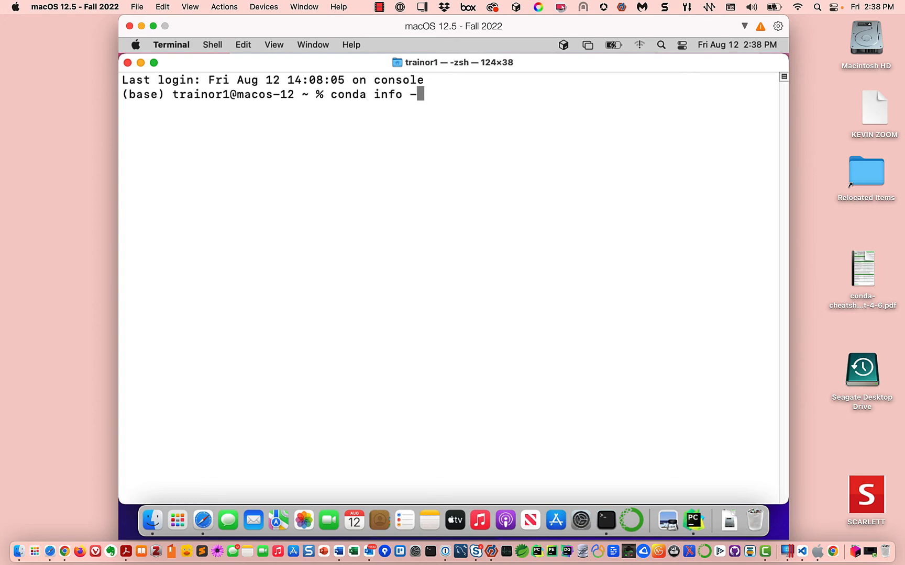
type("-envs")
key("Return")
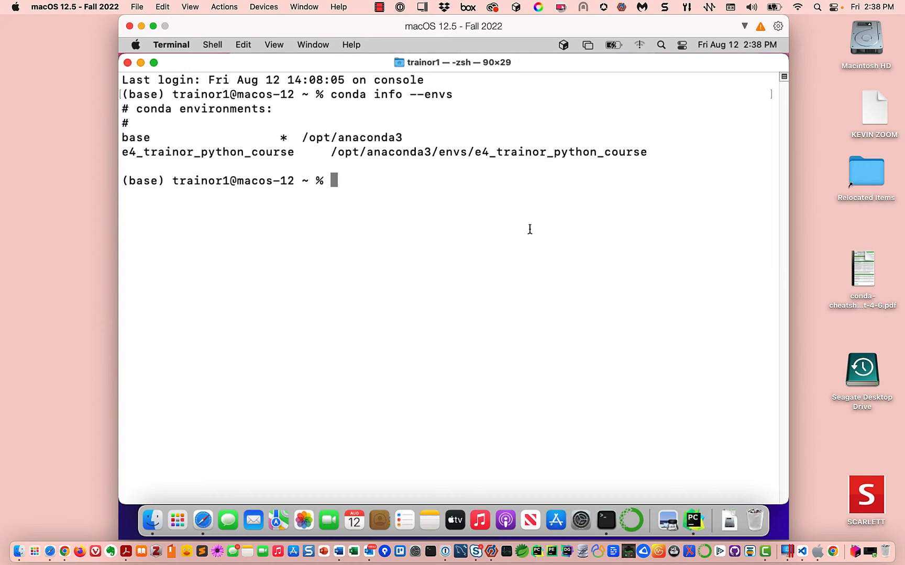
Hide Terminal, choose 'Previously configured interpreter' and turn off the main.py welcome script
left_click(139, 64)
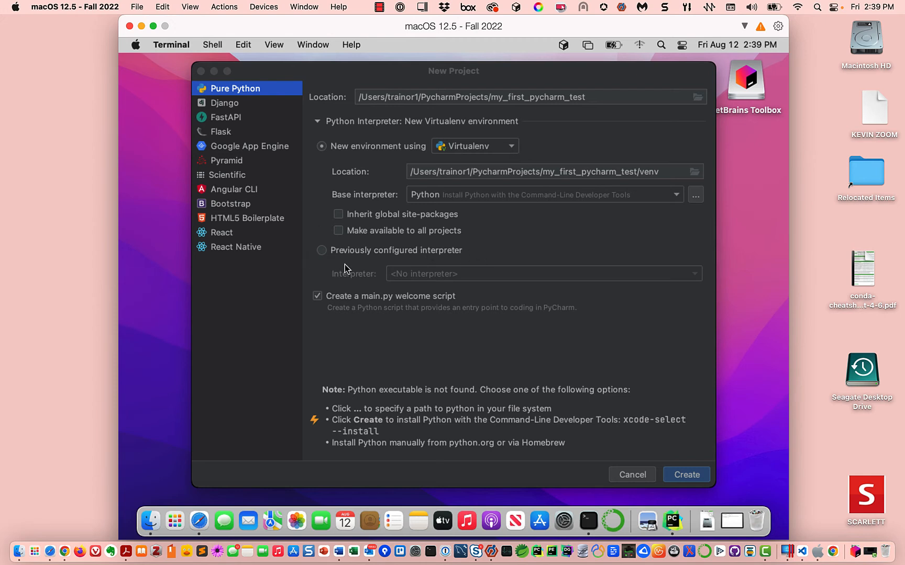
left_click(322, 250)
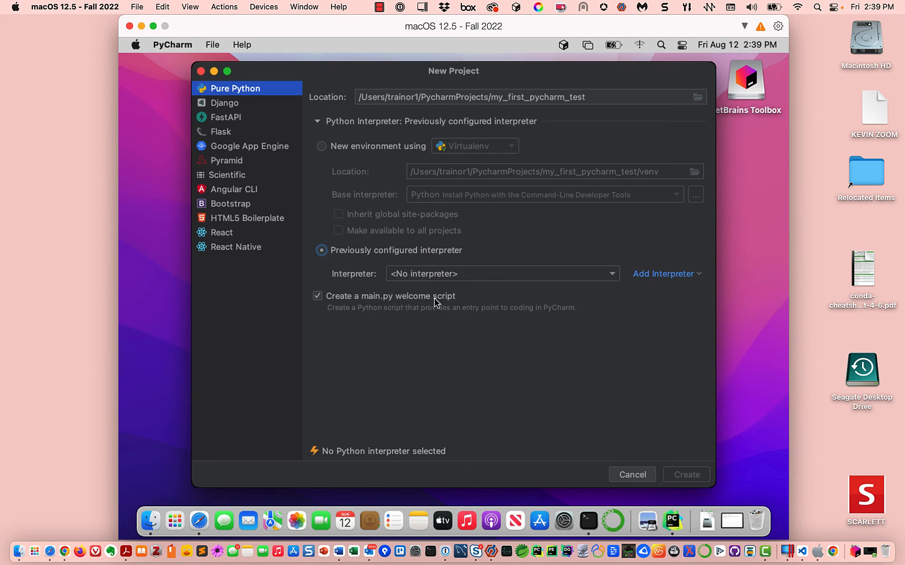
left_click(319, 299)
Open the Add Python Interpreter dialog via Add Interpreter > Add Local Interpreter
left_click(664, 275)
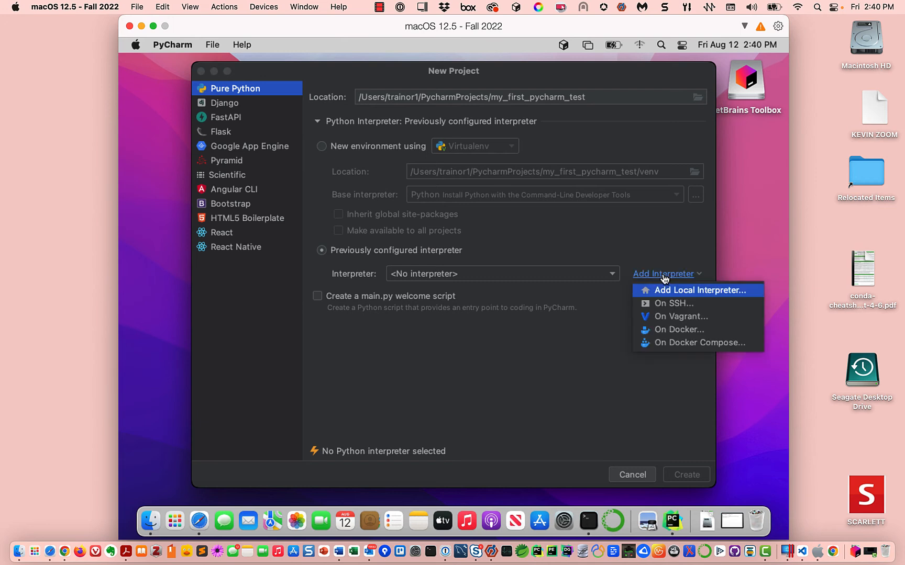
left_click(694, 294)
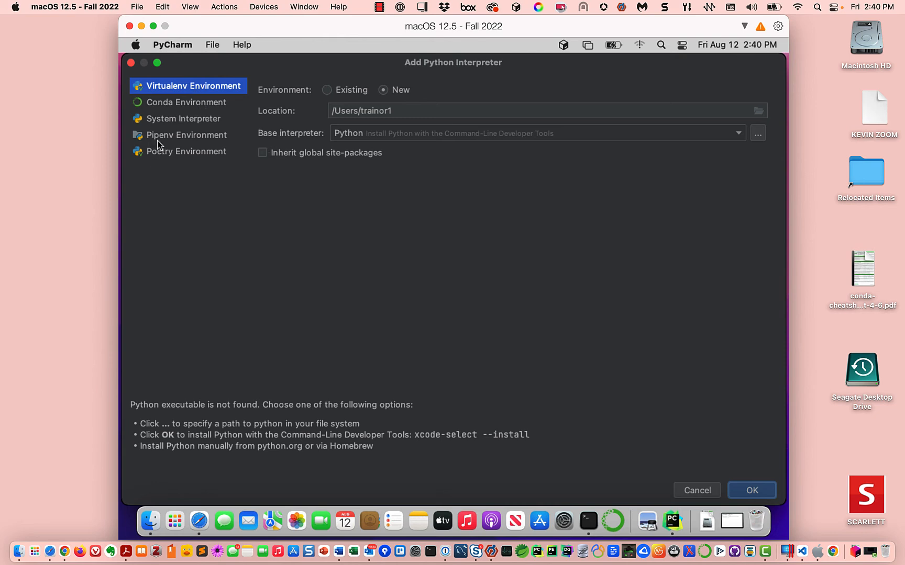
Switch to Conda Environment, check the Interpreter list, and leave it at <New Virtualenv>
left_click(150, 105)
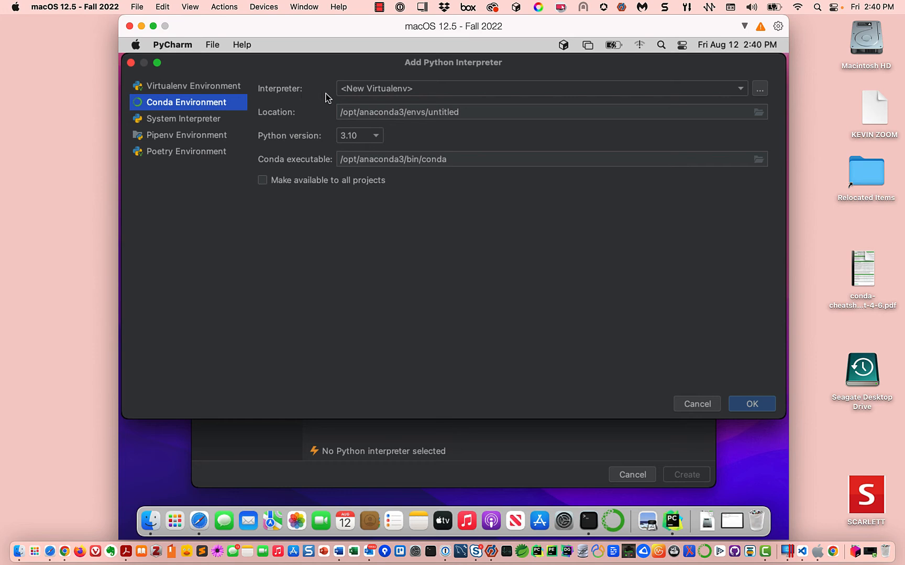
left_click(740, 91)
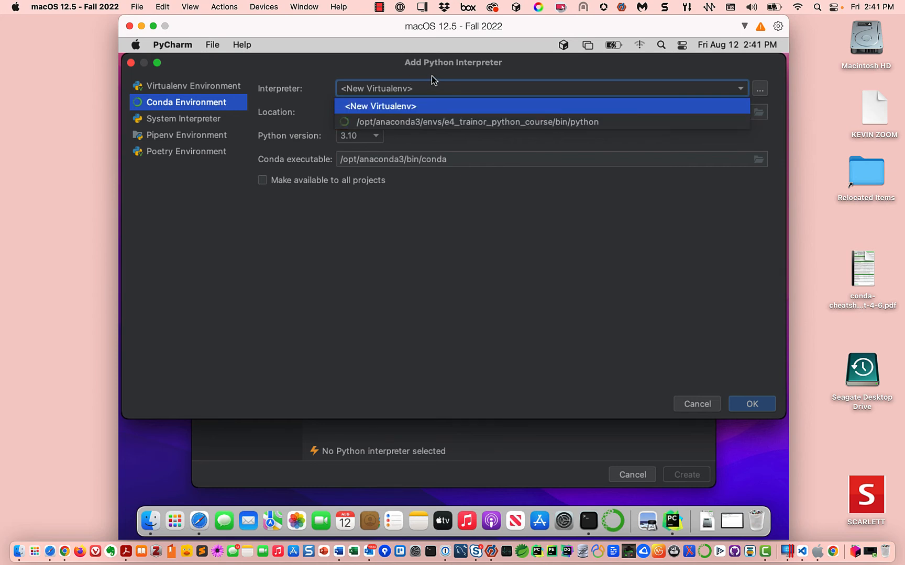
left_click(443, 87)
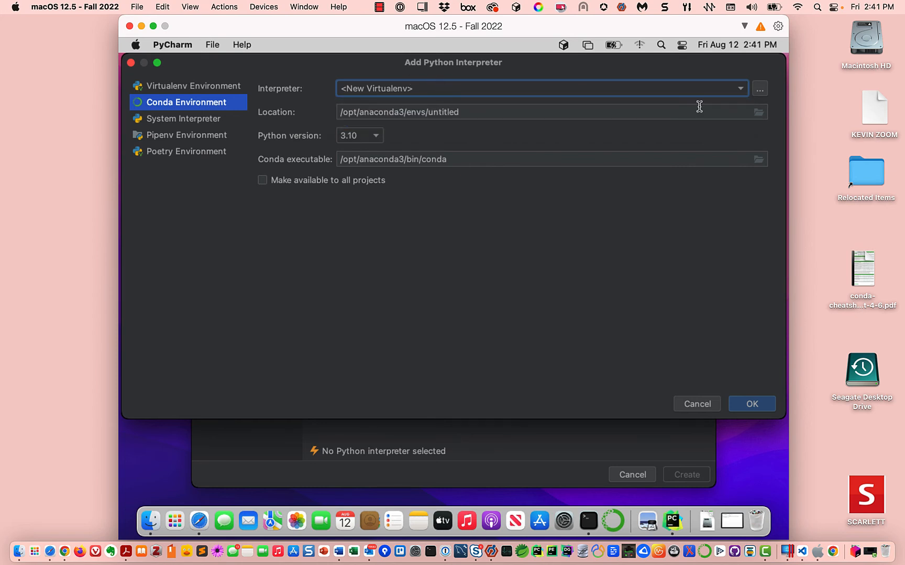
Open the Select Python Interpreter file chooser, then bring Terminal forward
left_click(761, 90)
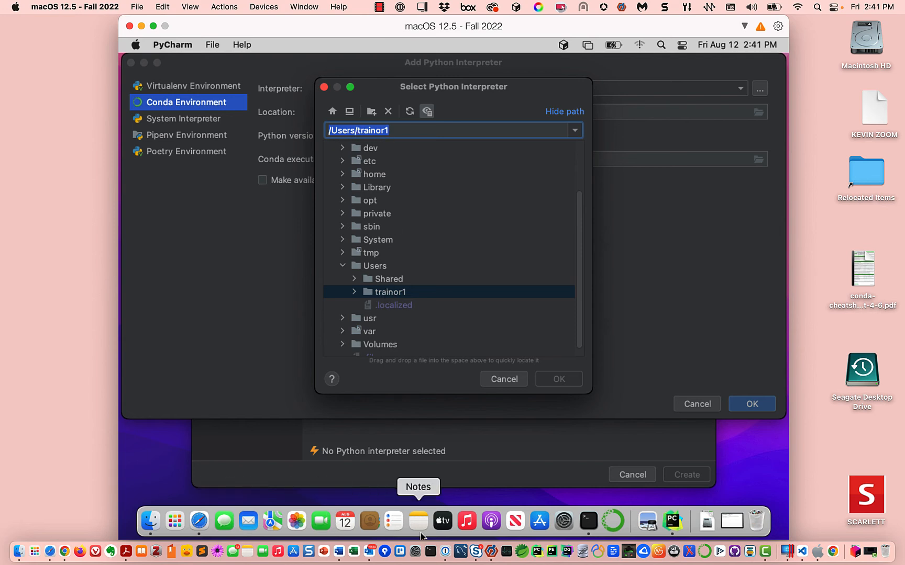
left_click(589, 524)
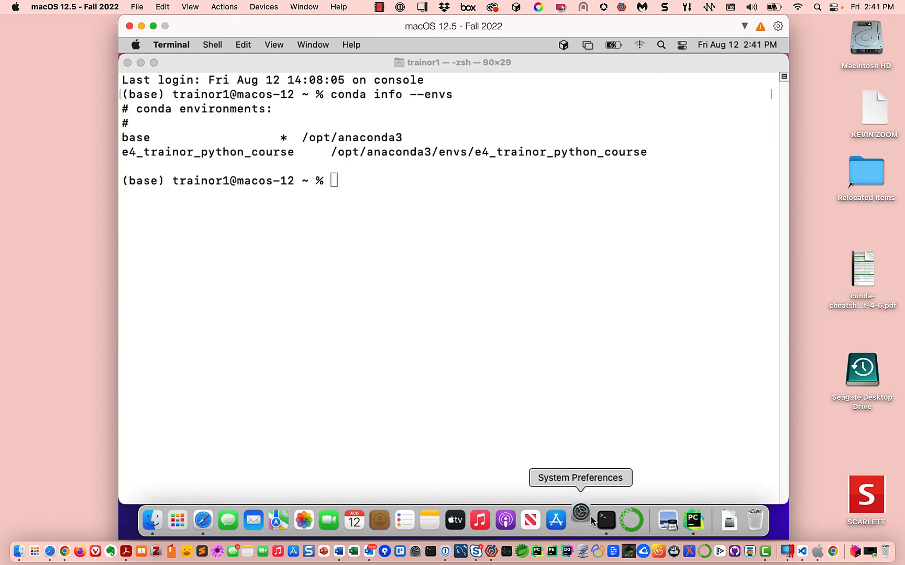
Check the conda environment paths, close System Preferences, and minimize Terminal
left_click(580, 520)
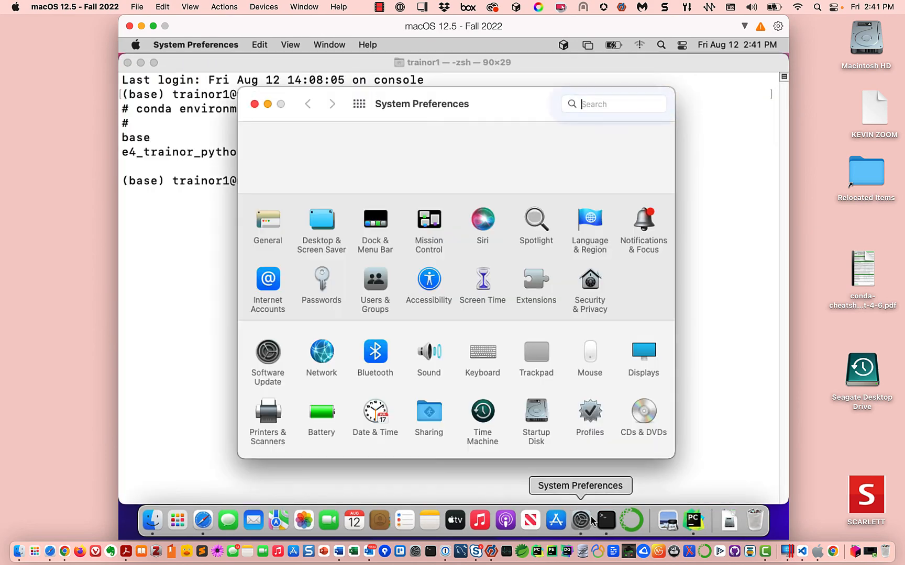
left_click(255, 104)
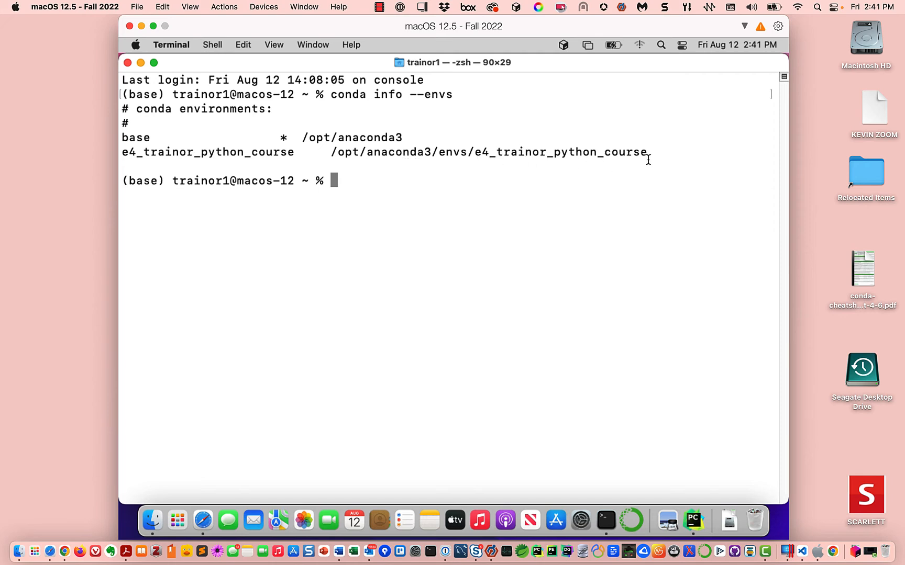
left_click(140, 63)
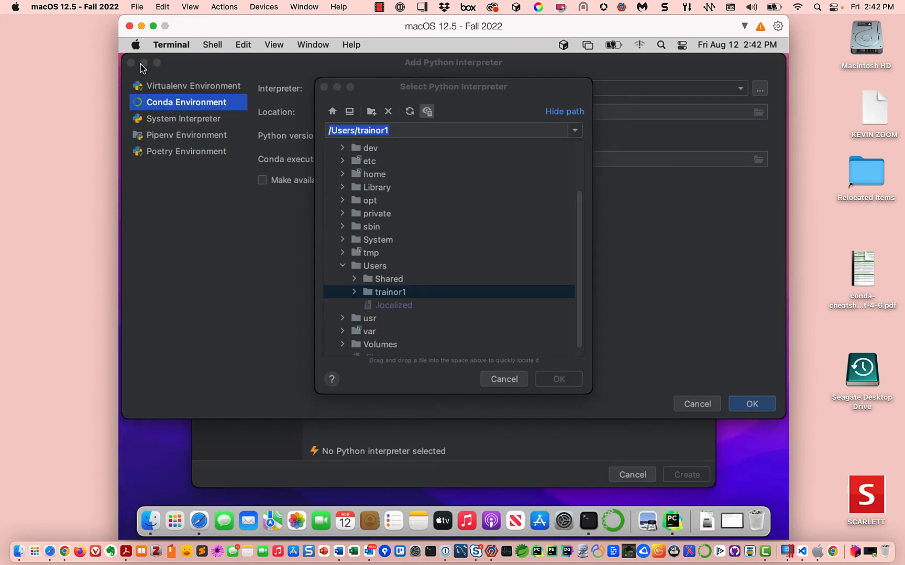
Expand /opt > anaconda3 > envs > e4_trainor_python_course > bin in the chooser
left_click(345, 204)
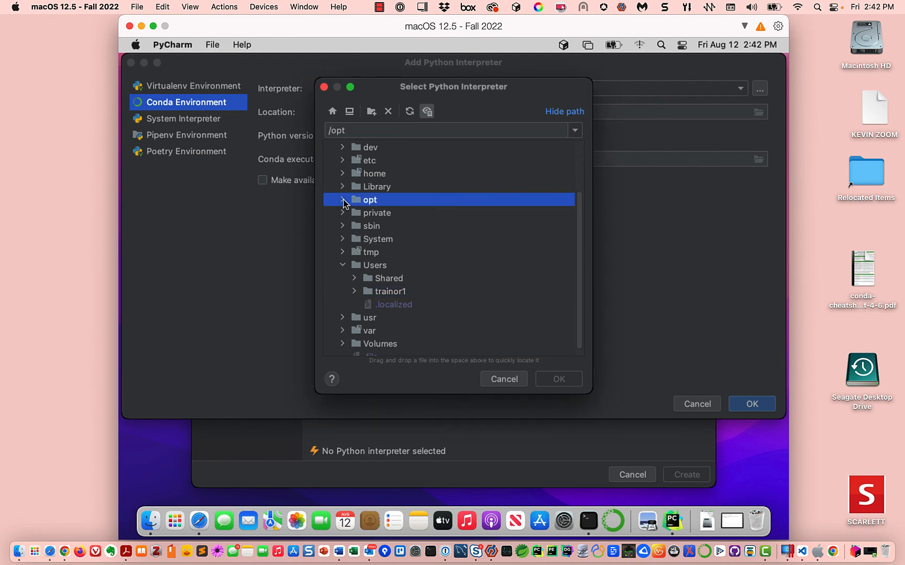
left_click(343, 200)
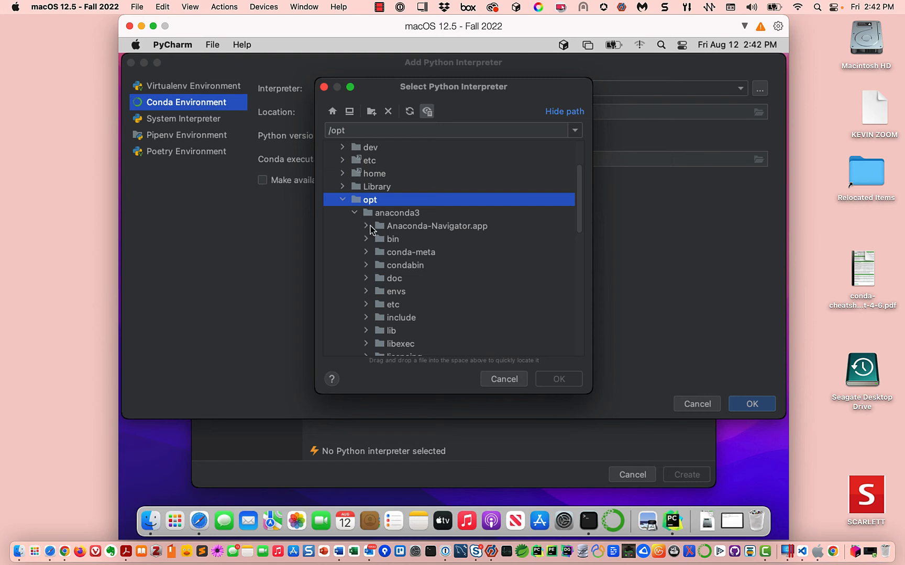
left_click(366, 292)
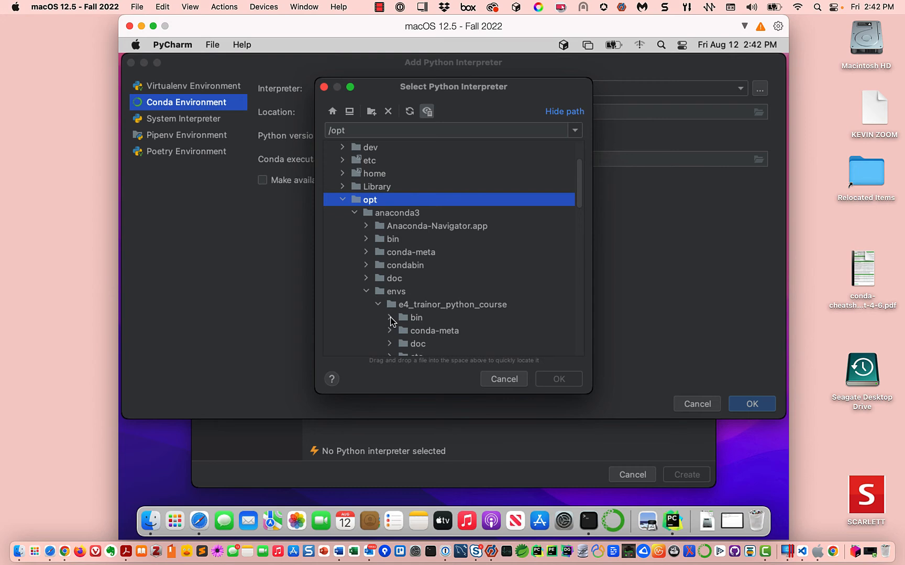
left_click(390, 318)
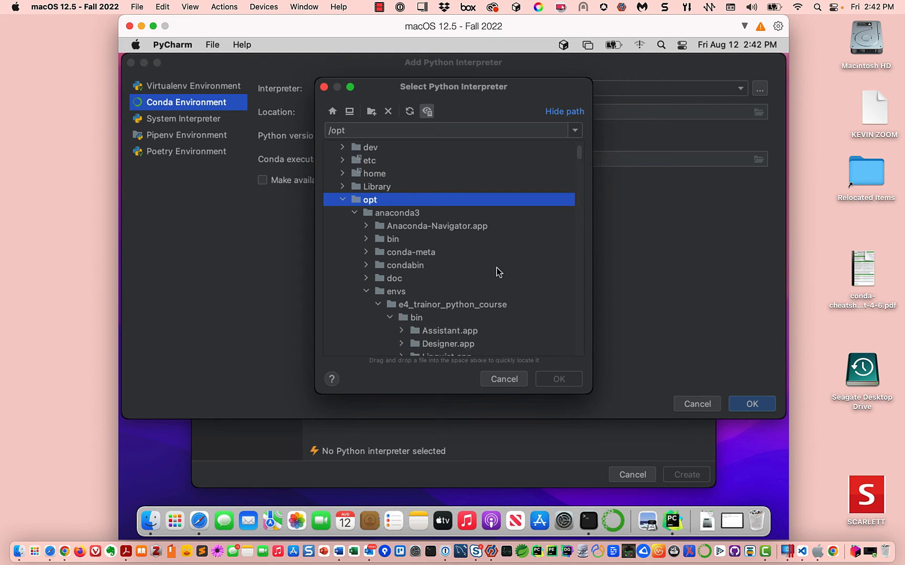
Select the python executable in the e4_trainor_python_course bin folder
scroll(496, 268, "down", 3)
scroll(498, 270, "down", 9)
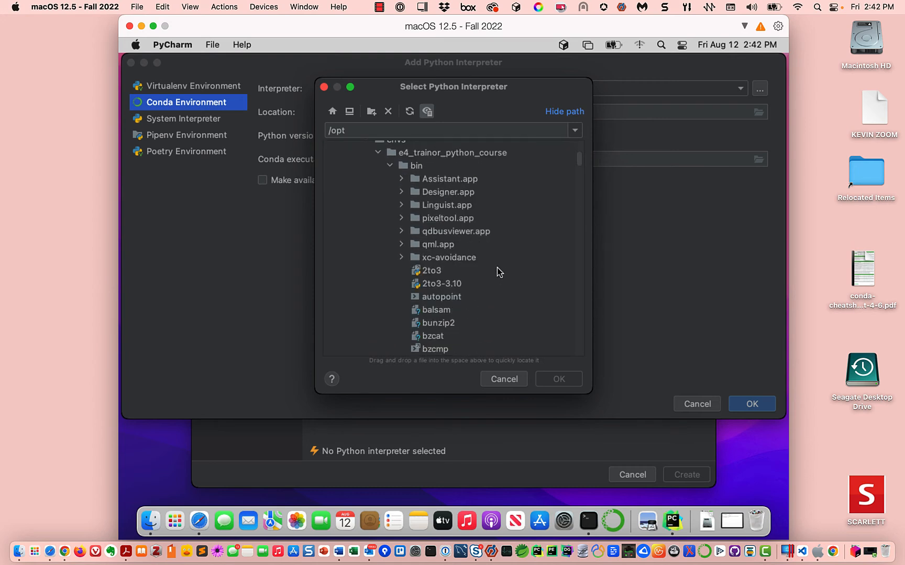
scroll(497, 268, "down", 5)
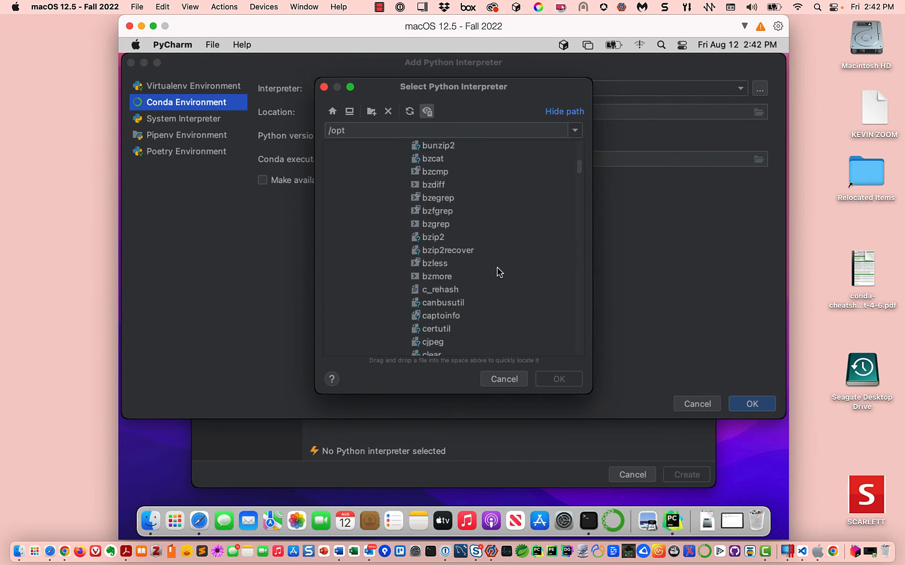
scroll(497, 275, "down", 20)
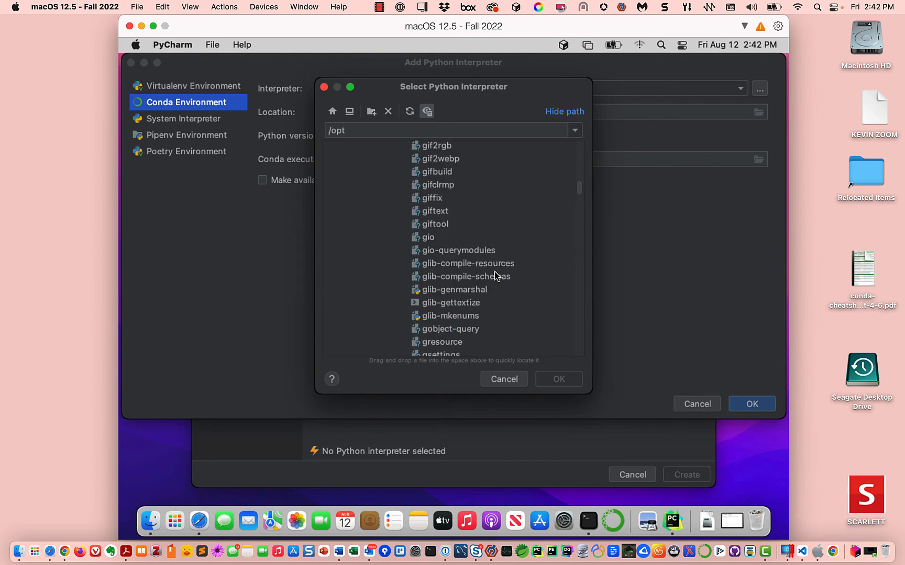
scroll(497, 273, "down", 20)
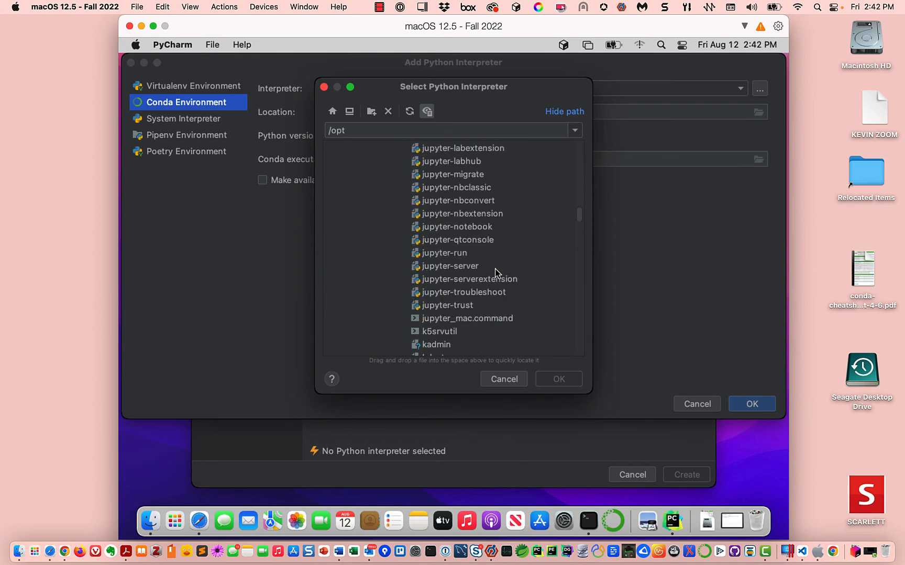
scroll(497, 272, "down", 15)
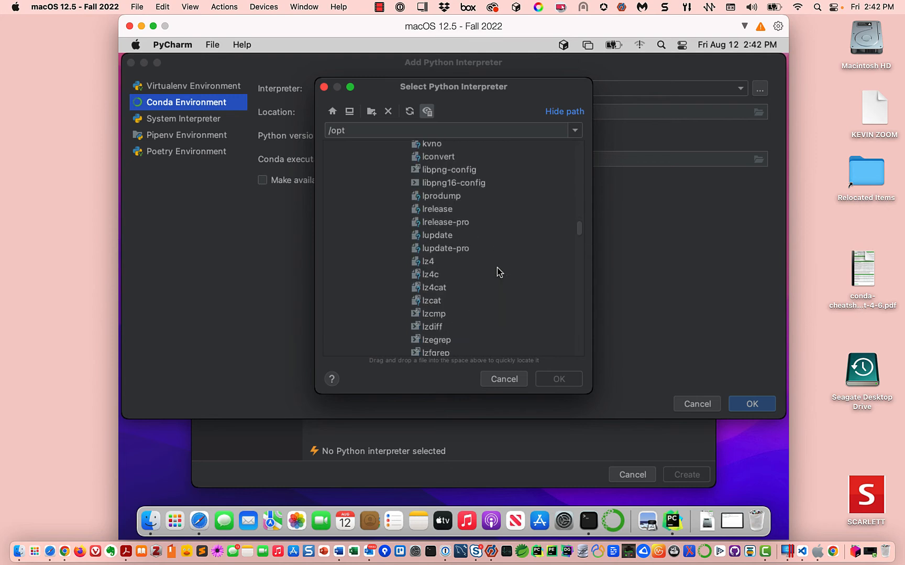
scroll(497, 273, "down", 20)
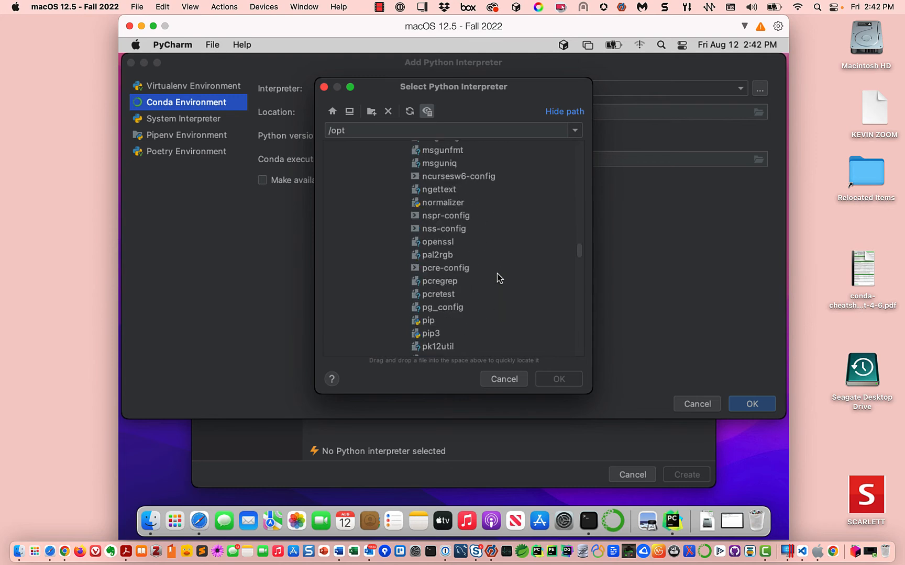
scroll(497, 273, "down", 4)
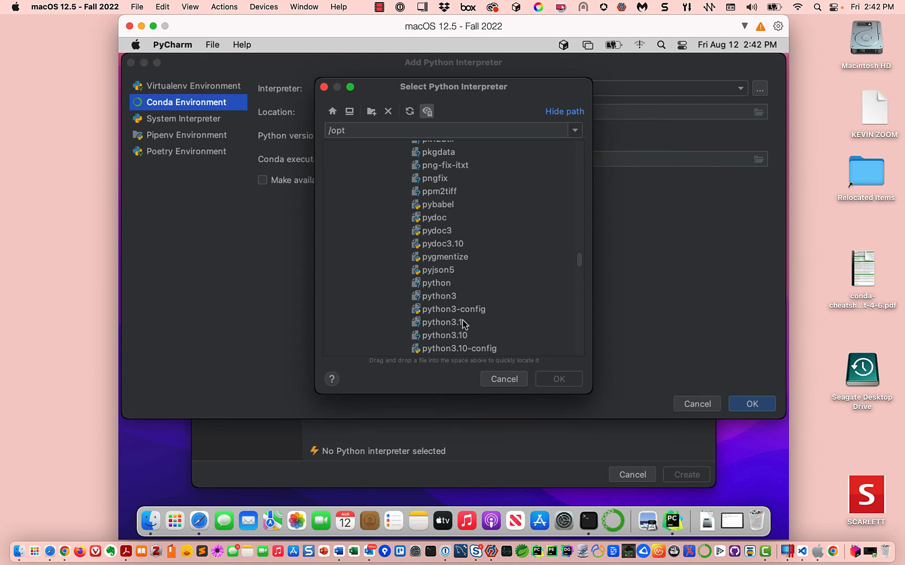
scroll(469, 334, "down", 1)
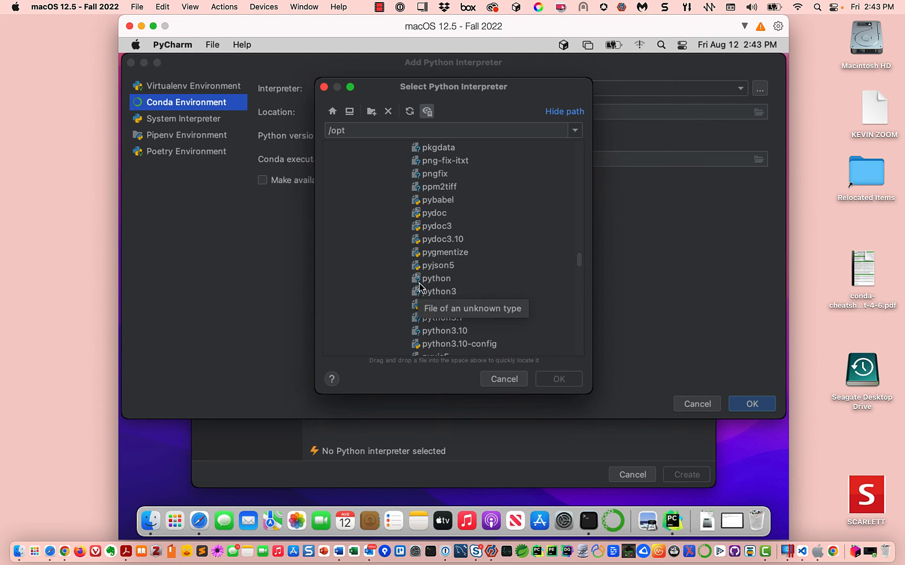
left_click(446, 282)
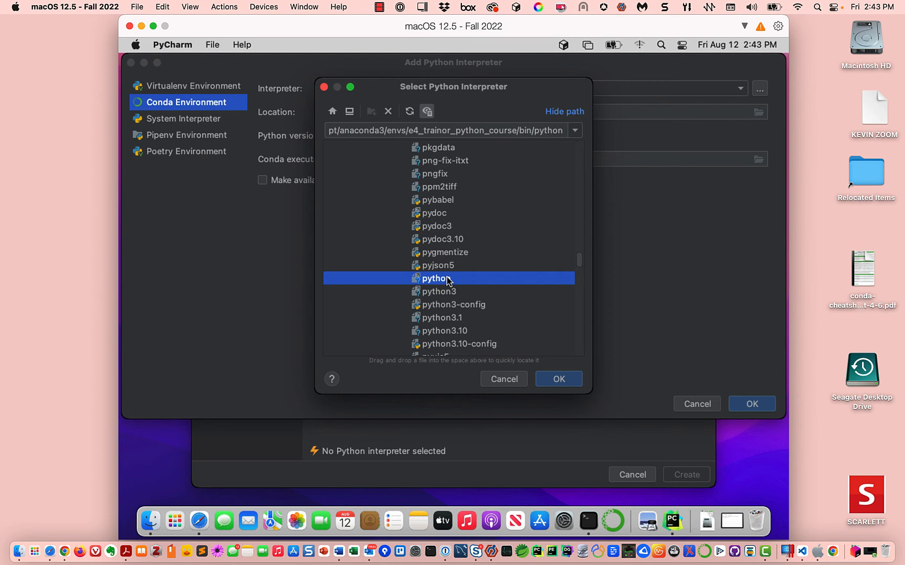
Confirm the e4_trainor_python_course python interpreter and create the my_first_pycharm_test project
left_click(549, 379)
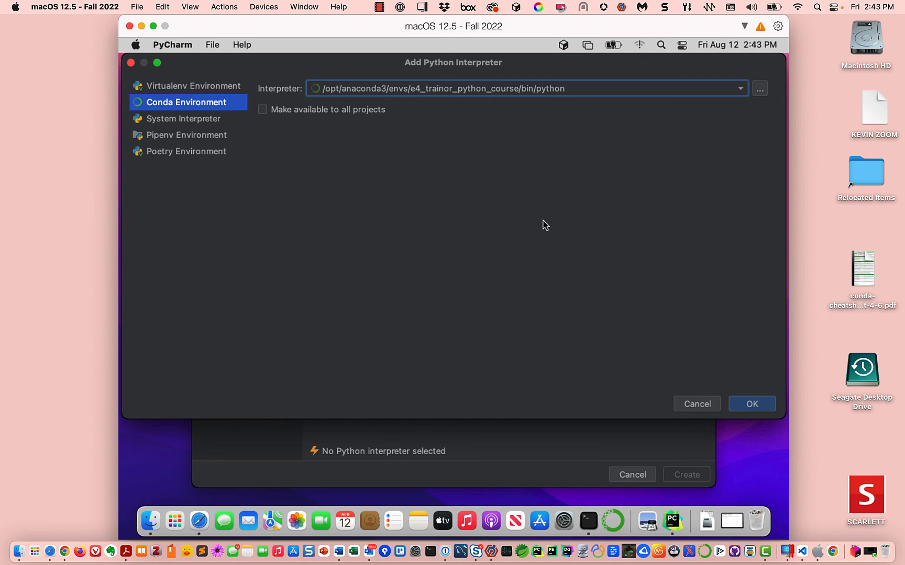
left_click(752, 404)
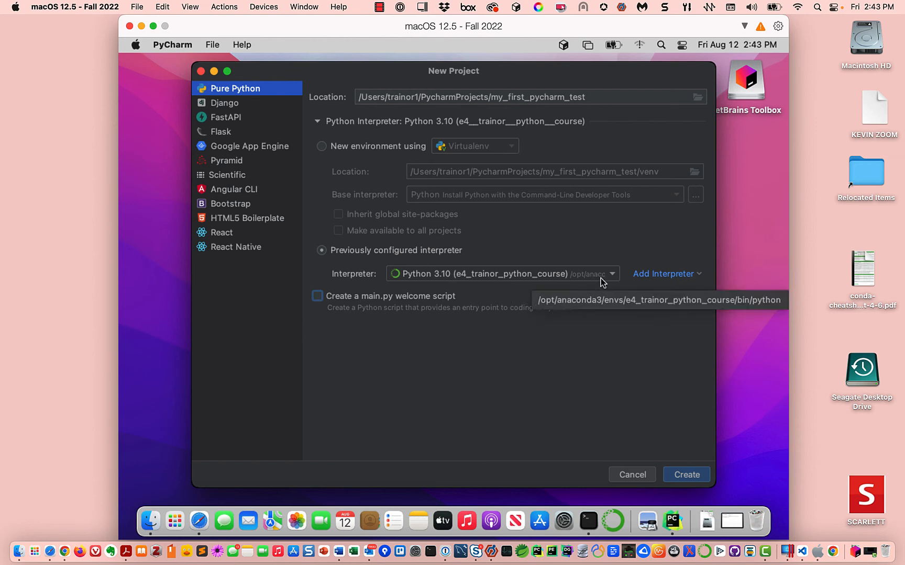
left_click(688, 472)
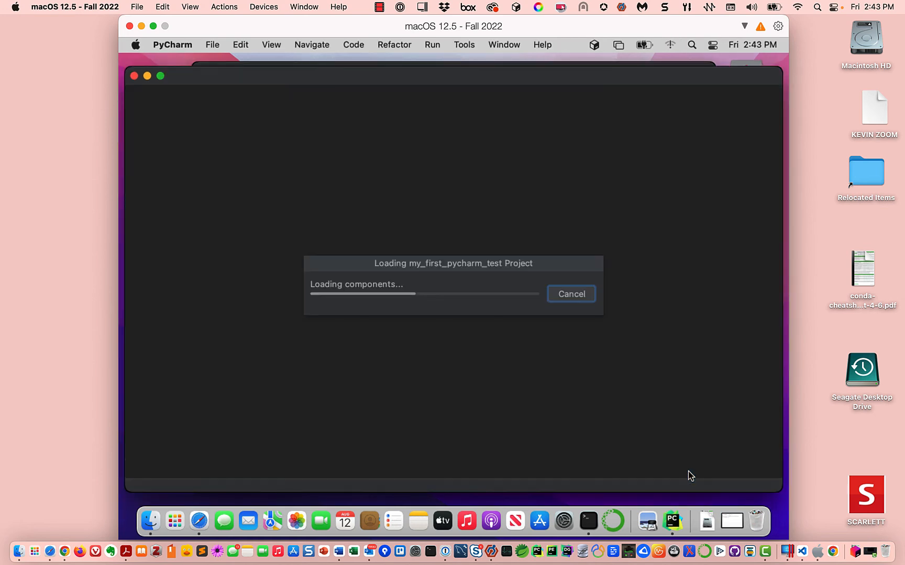
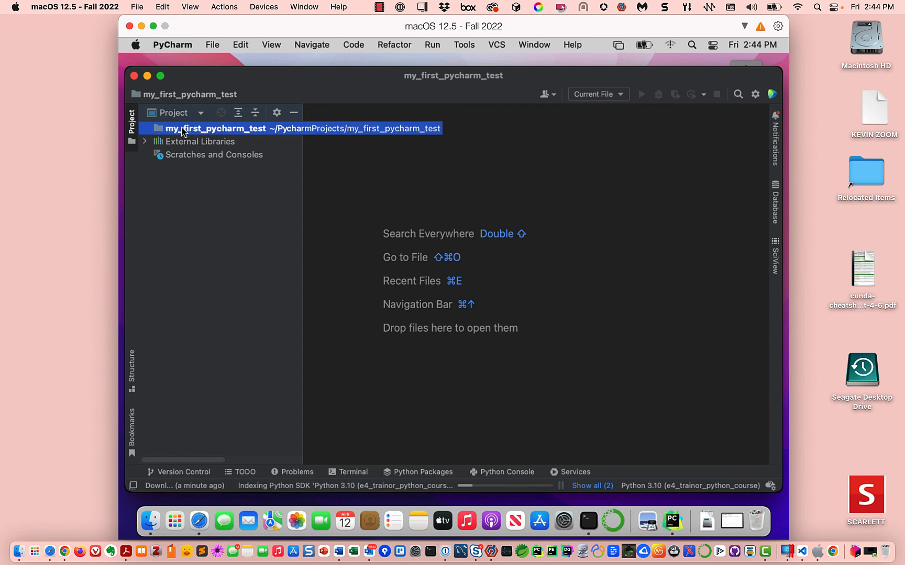
From the my_first_pycharm_test folder's context menu, start a new Python file to get the naming dialog
right_click(183, 131)
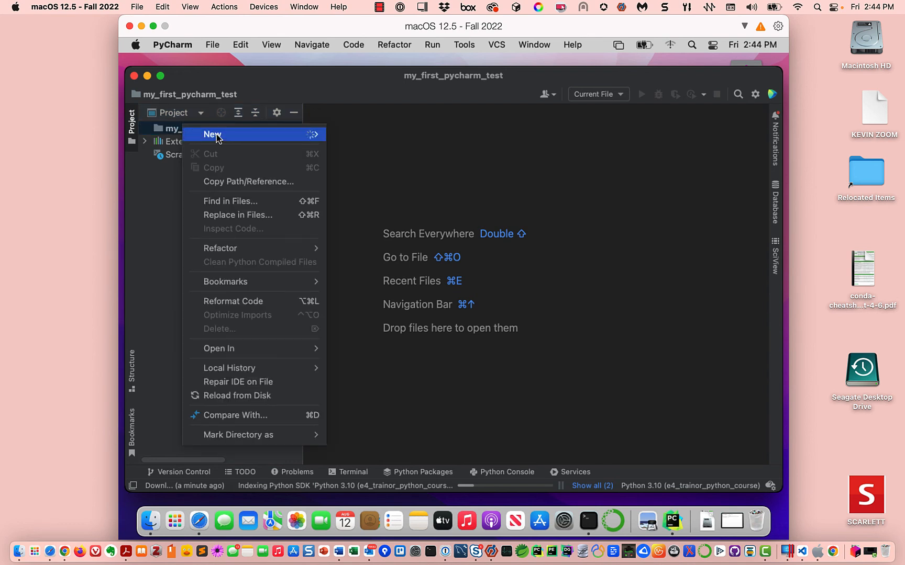
mouse_move(216, 135)
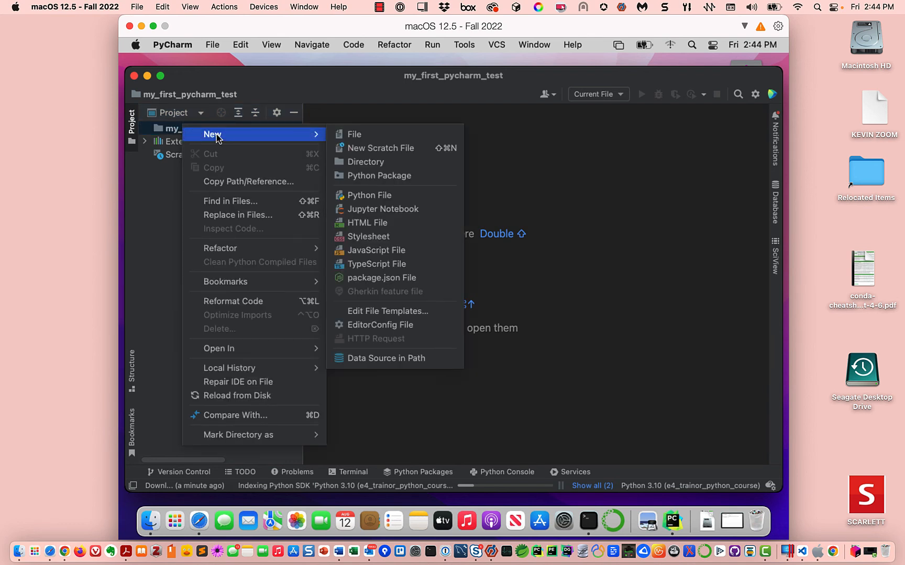
left_click(385, 196)
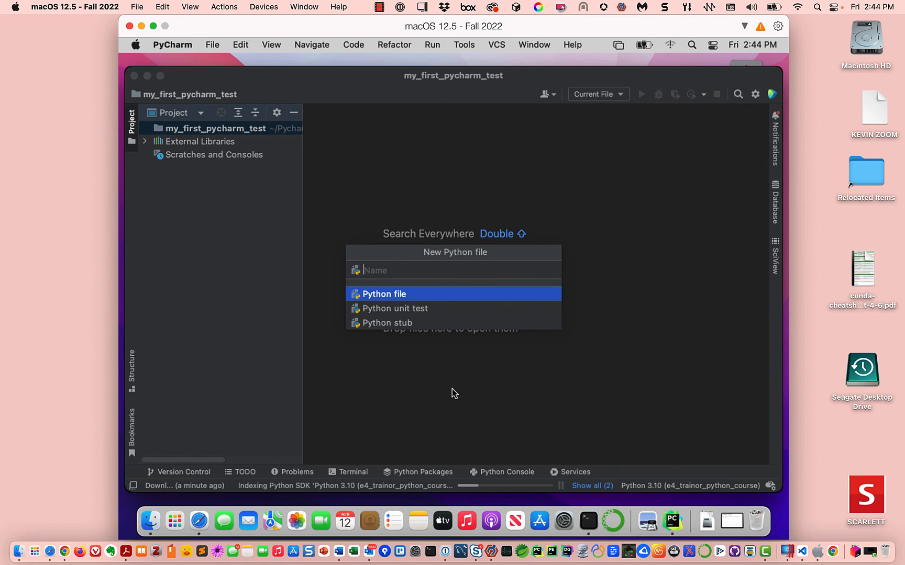
Name the new file goodbye_cruel_world to create goodbye_cruel_world.py
type("goodbye_cruel_world")
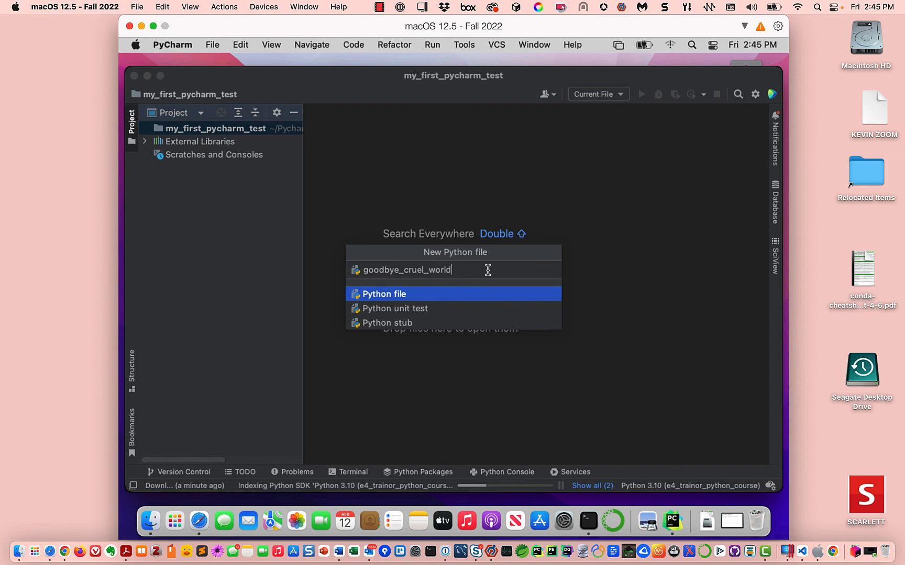
key("Return")
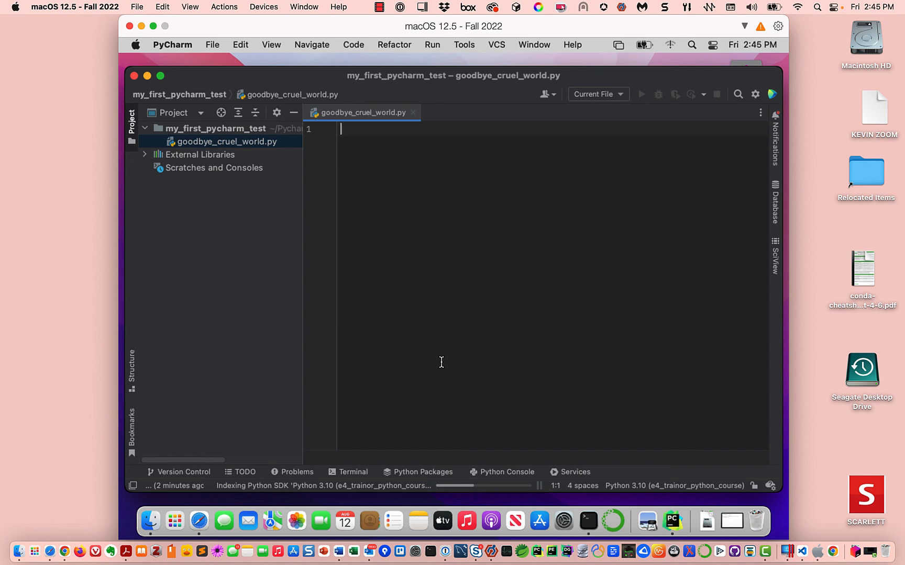
Write the docstring """First Python demonstration program""" on line 1 with blank lines below it
type("\"")
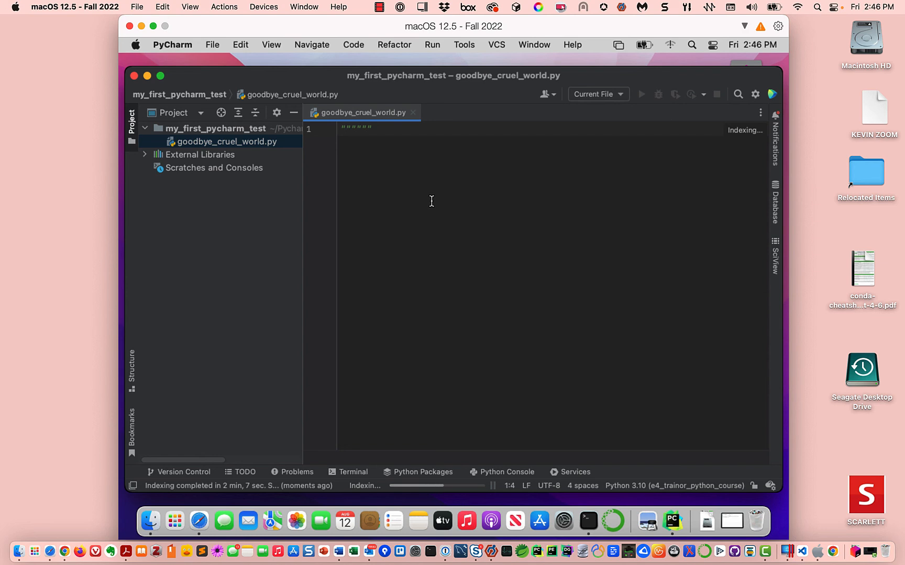
type("Fir")
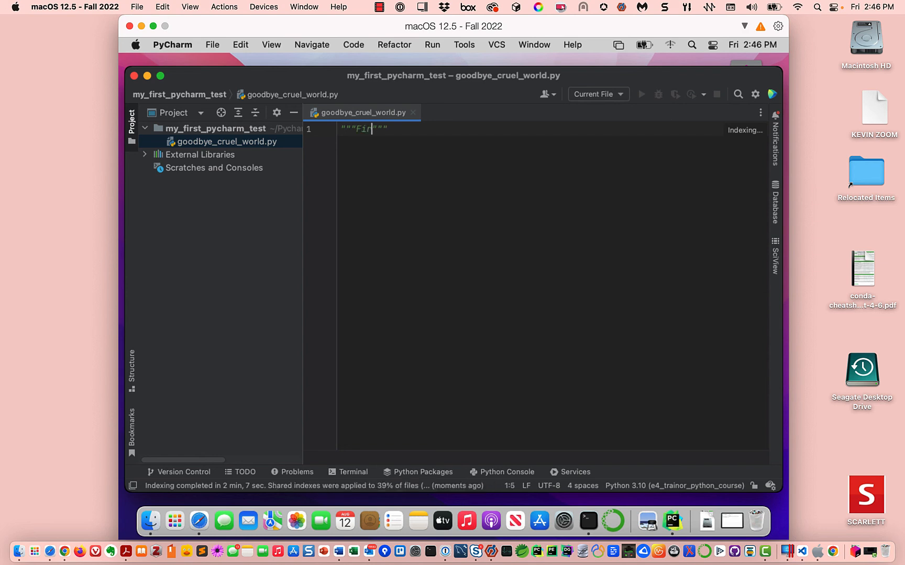
type("st Python")
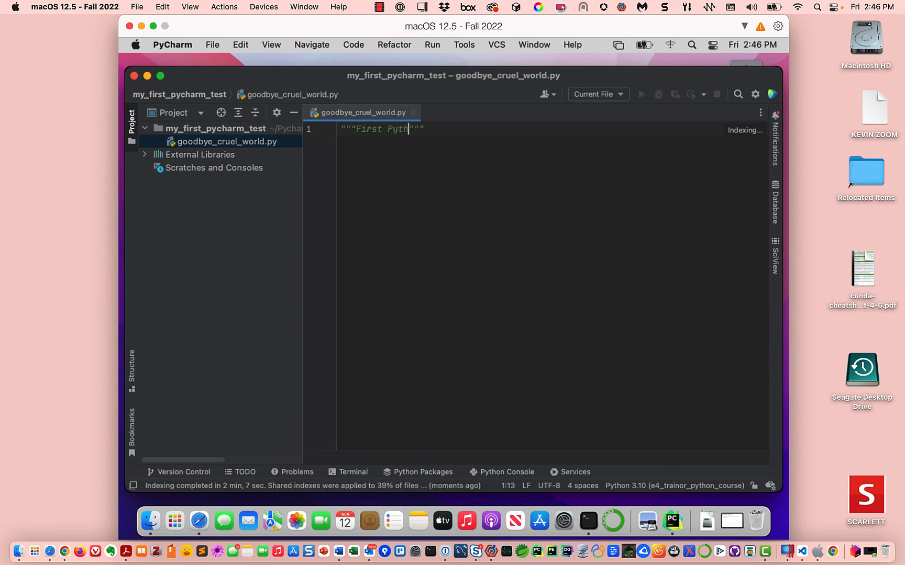
type(" demonstration program")
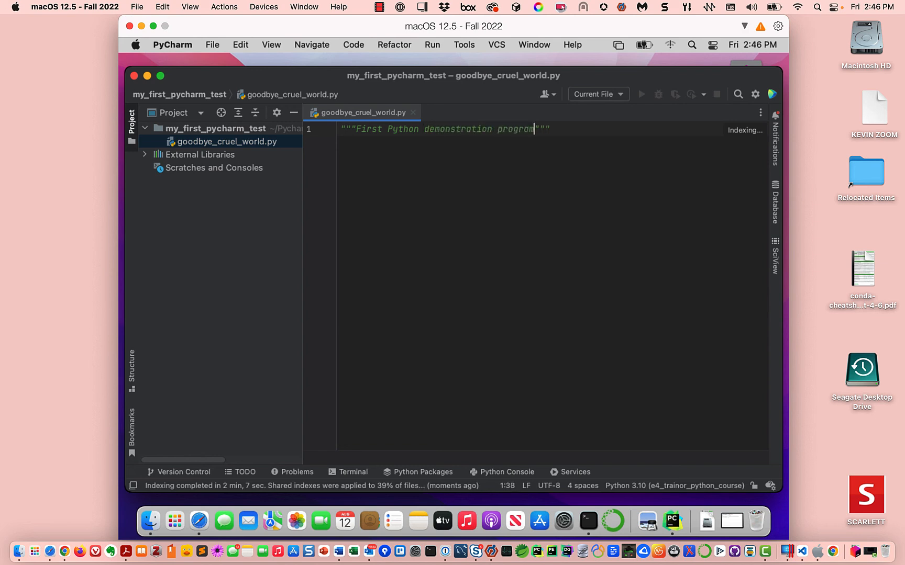
left_click(566, 127)
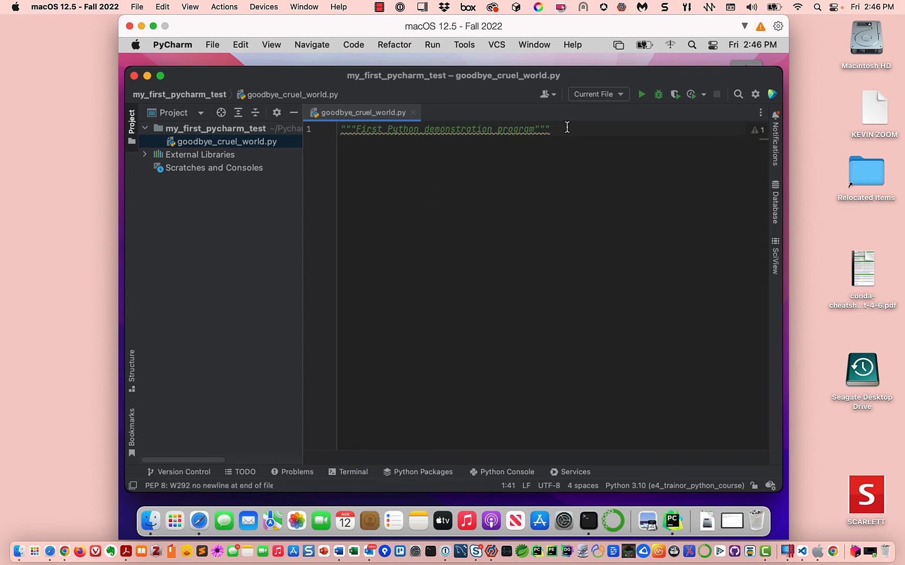
key("Return")
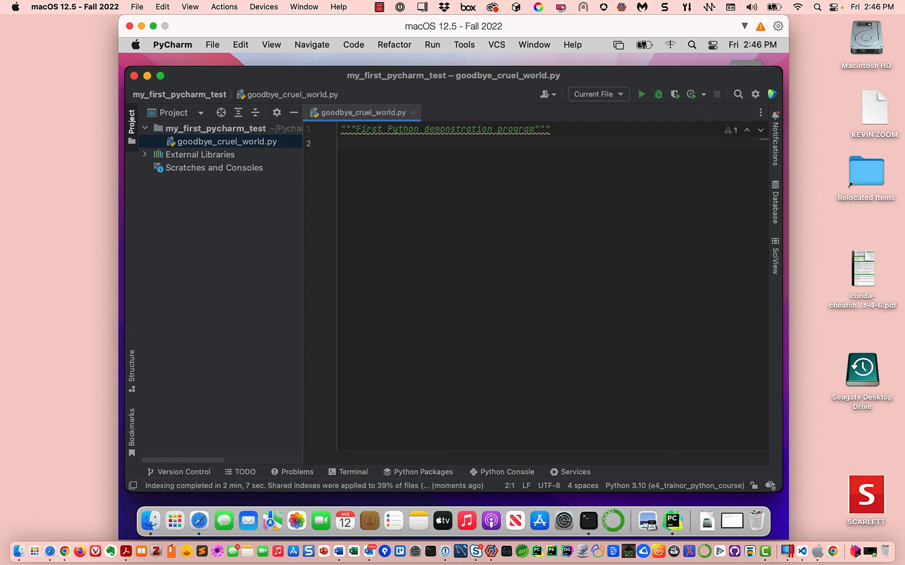
key("Return")
key("Return")
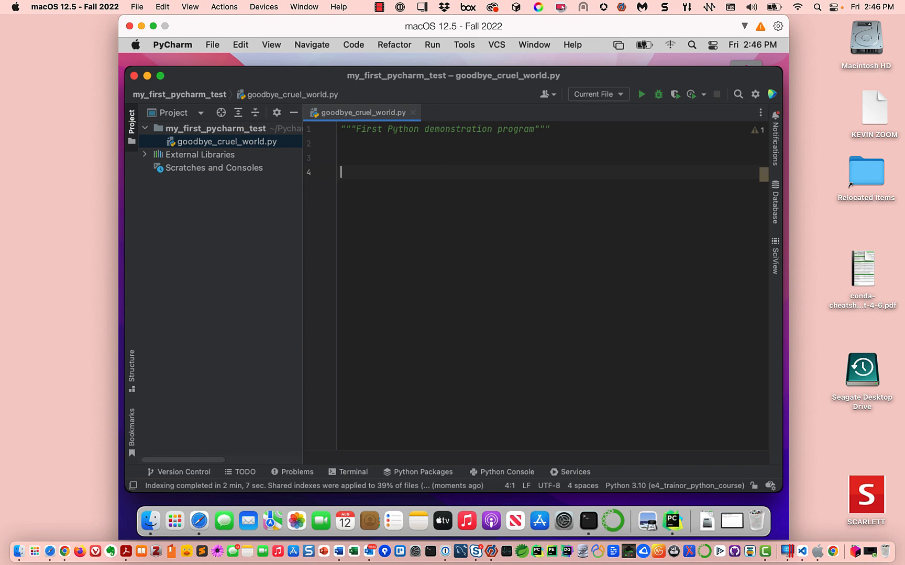
Add the function header def main(): on line 4 with an indented body line below
type("def")
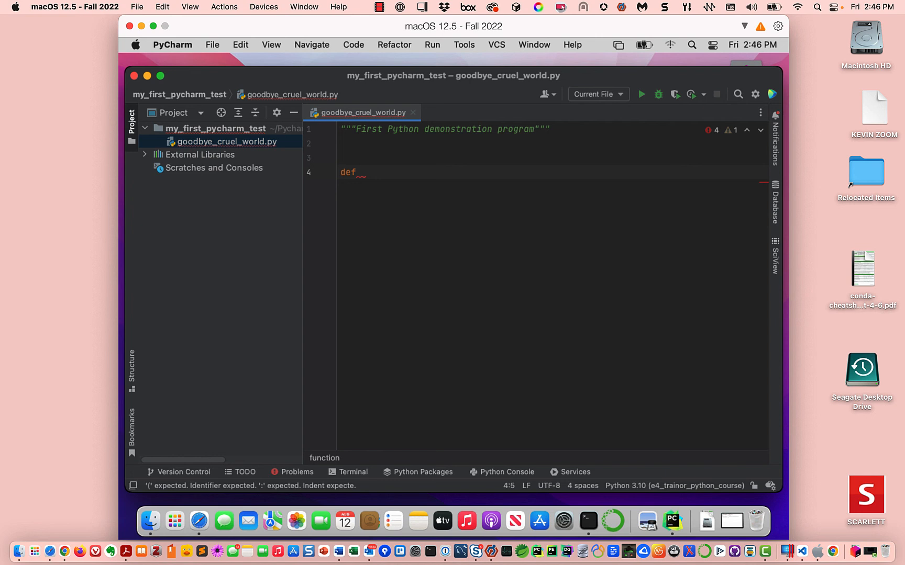
type("main")
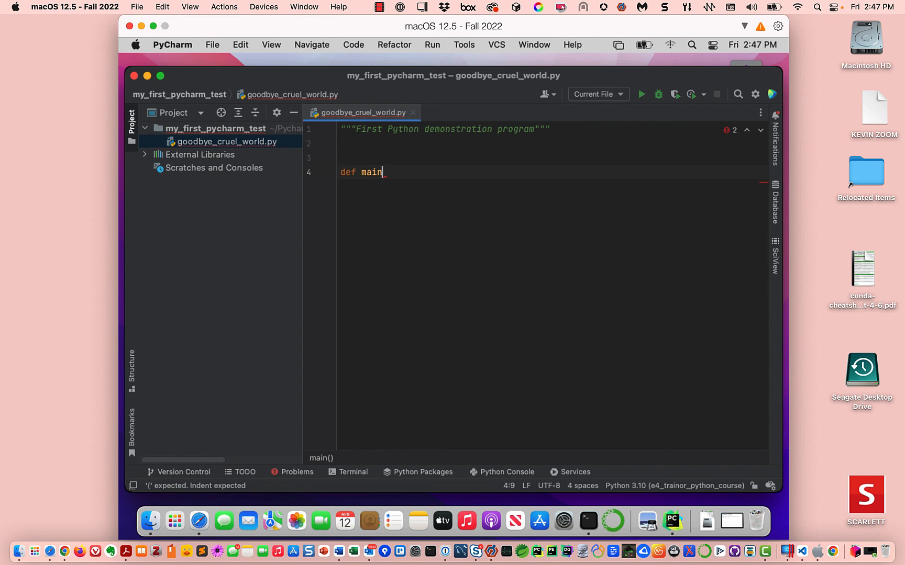
type("(")
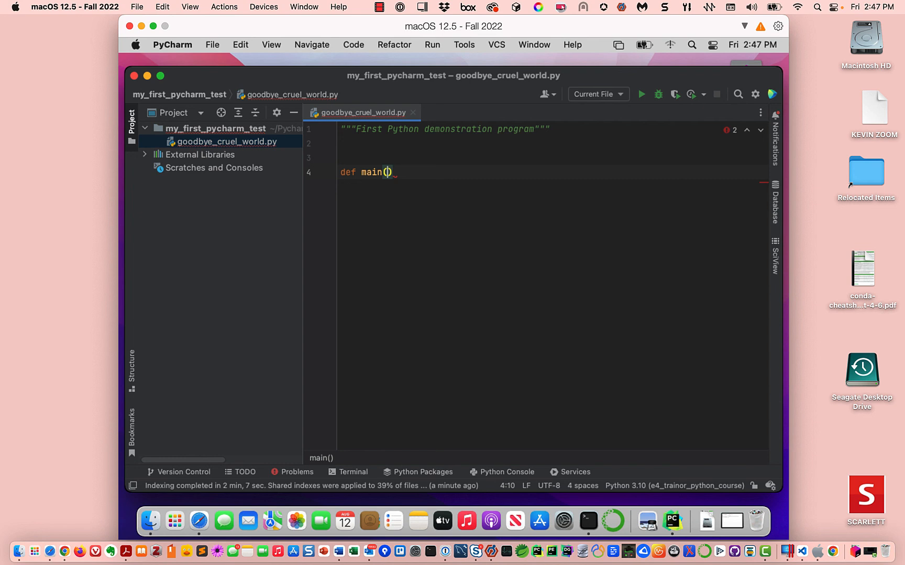
type(")")
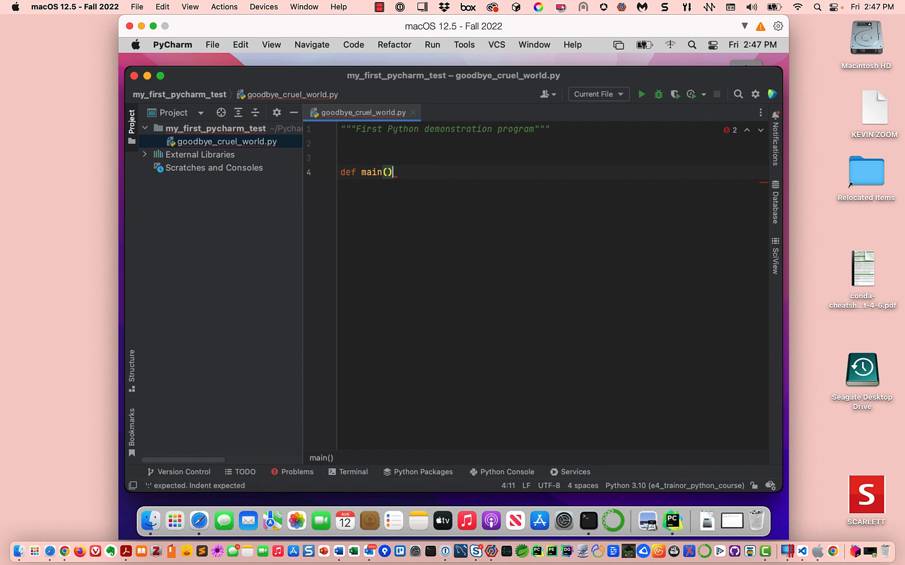
type(":")
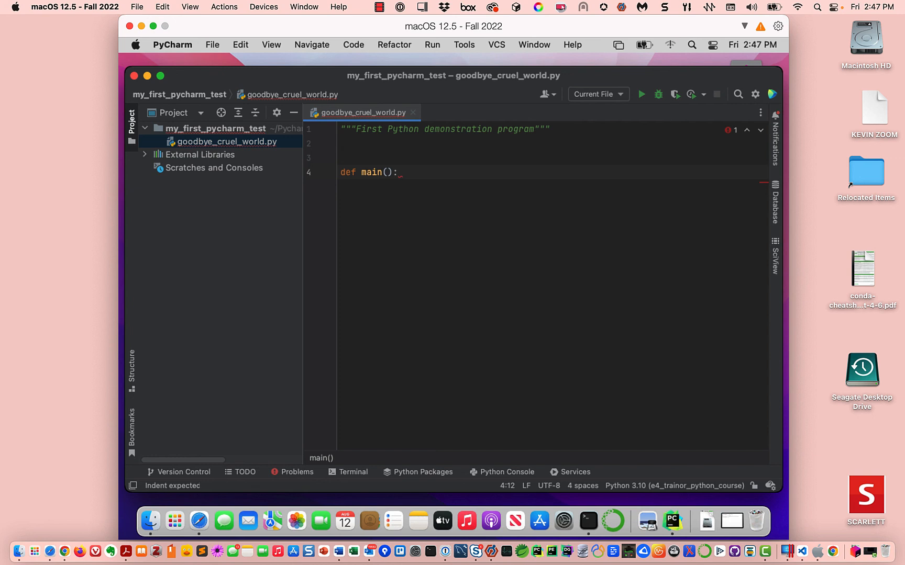
key("Return")
Put print('Goodbye, cruel world!') on line 5 inside main() and start line 6
type("print")
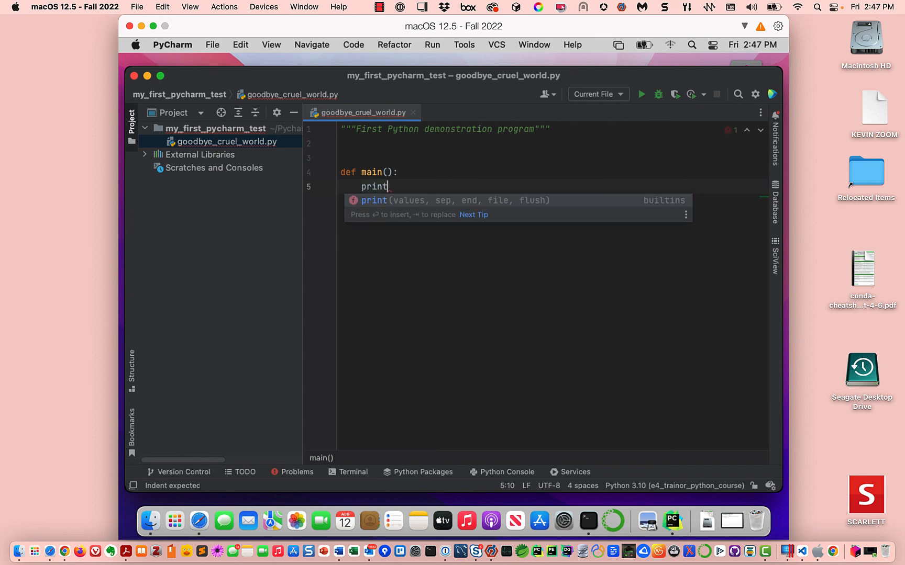
key("Return")
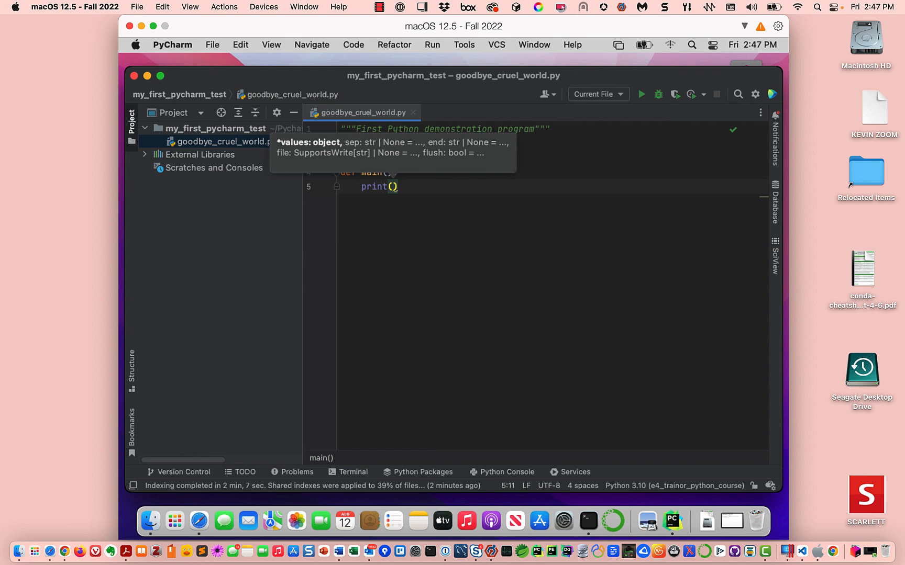
type("'")
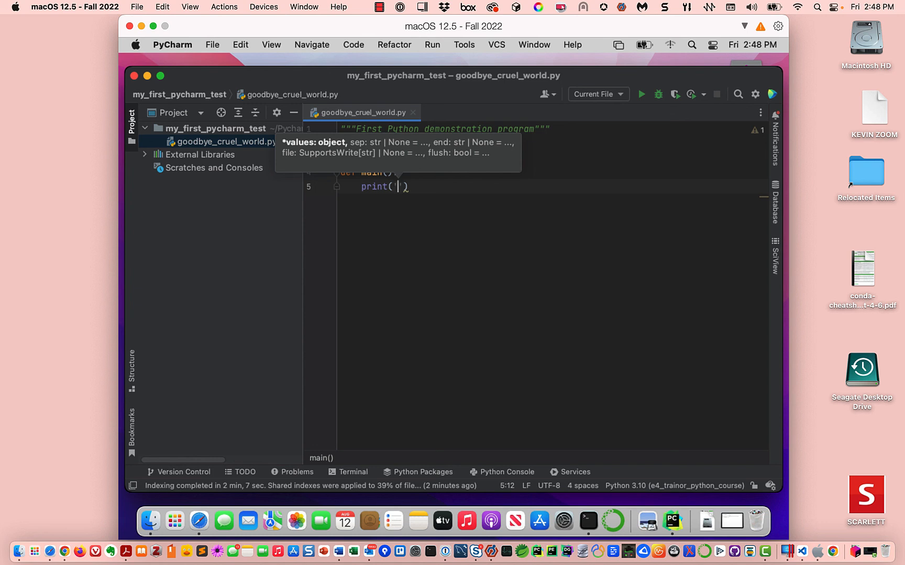
type("Goodbye")
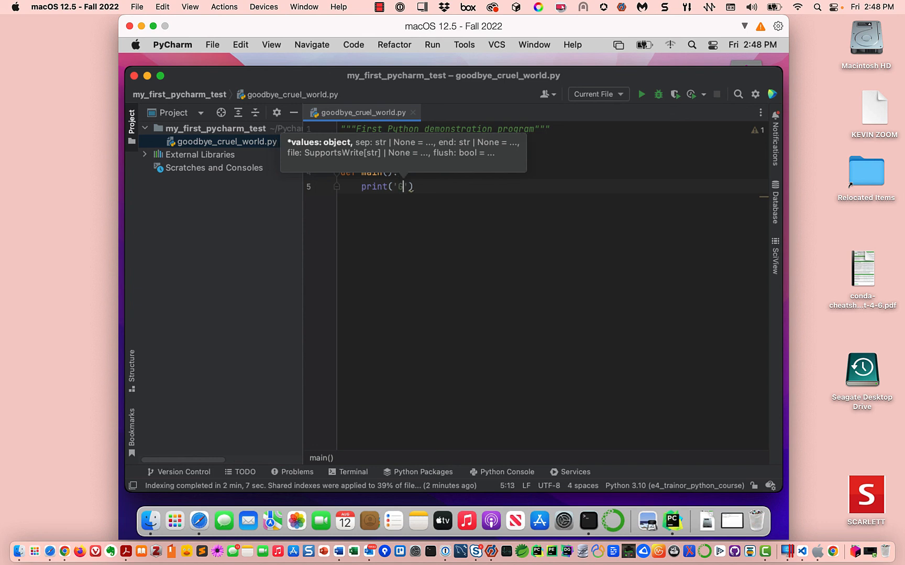
type(", cruel")
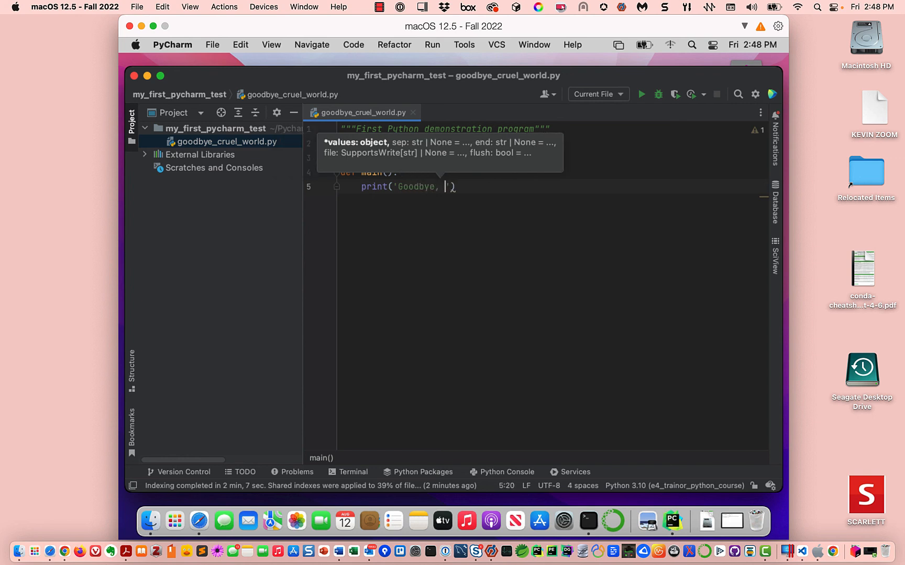
type(" world")
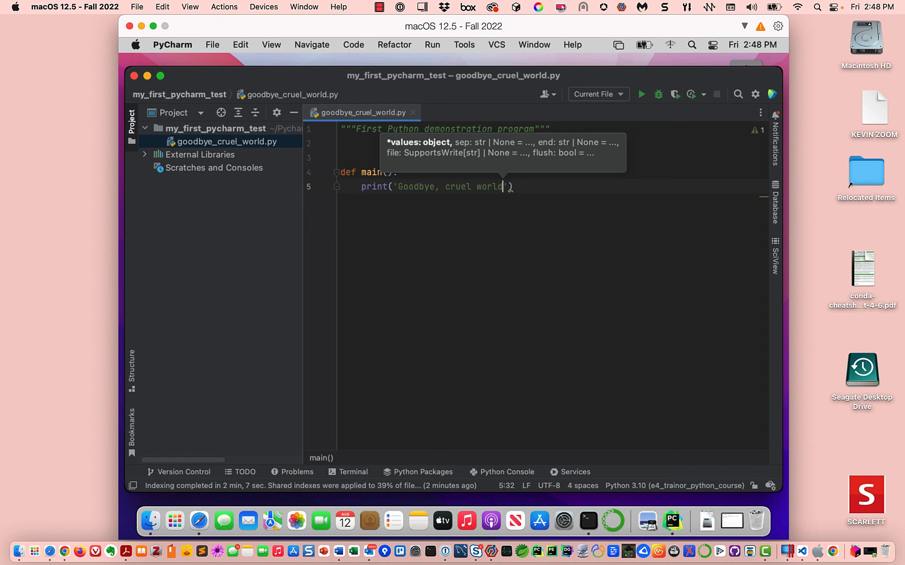
type("!")
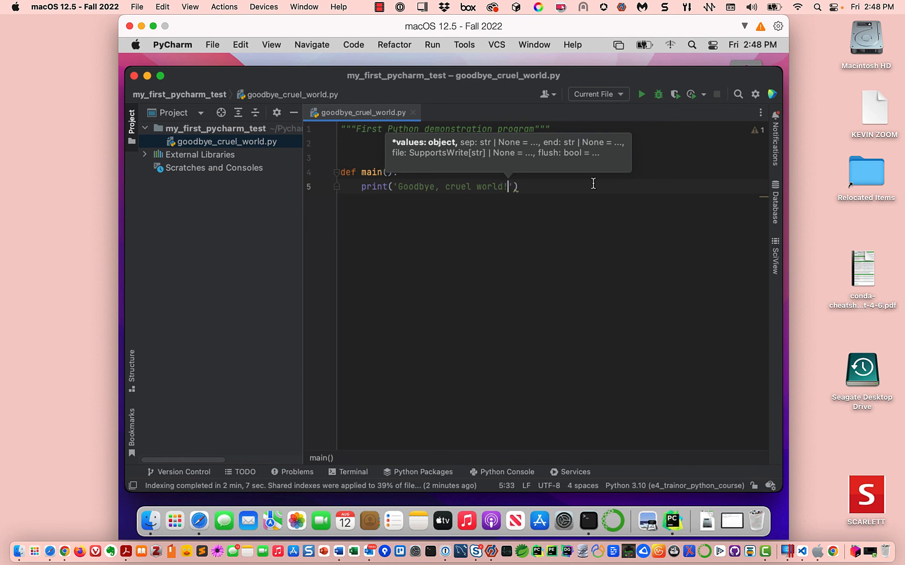
left_click(570, 188)
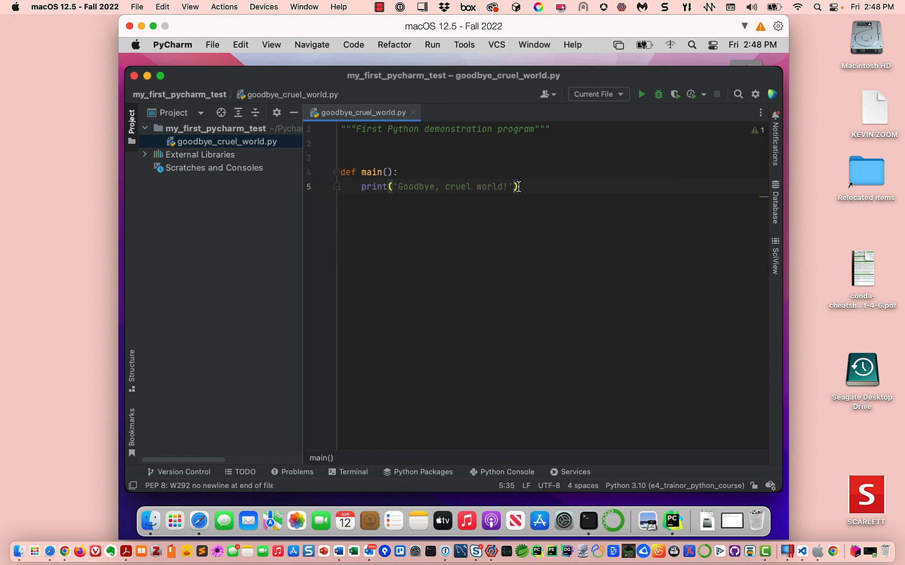
key("Return")
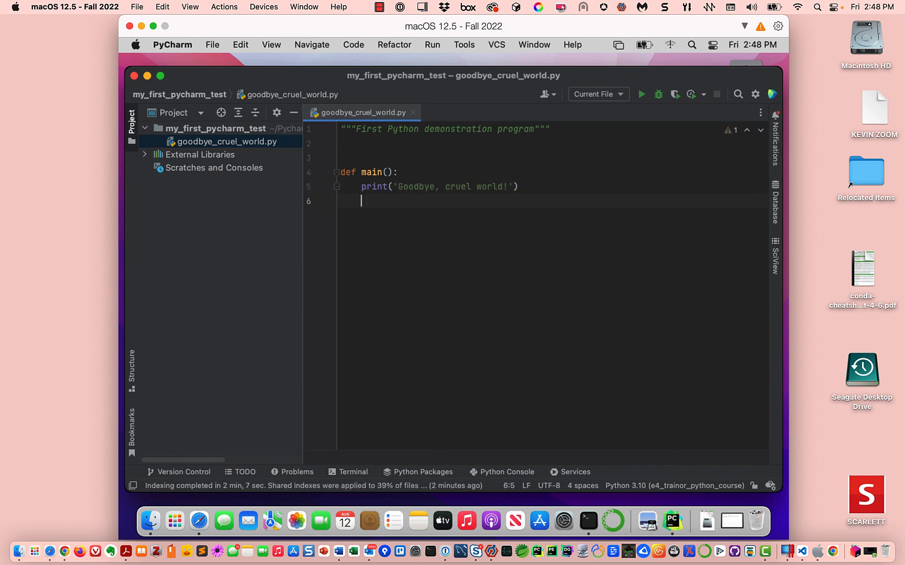
key("Return")
key("Return")
key("BackSpace")
type("main")
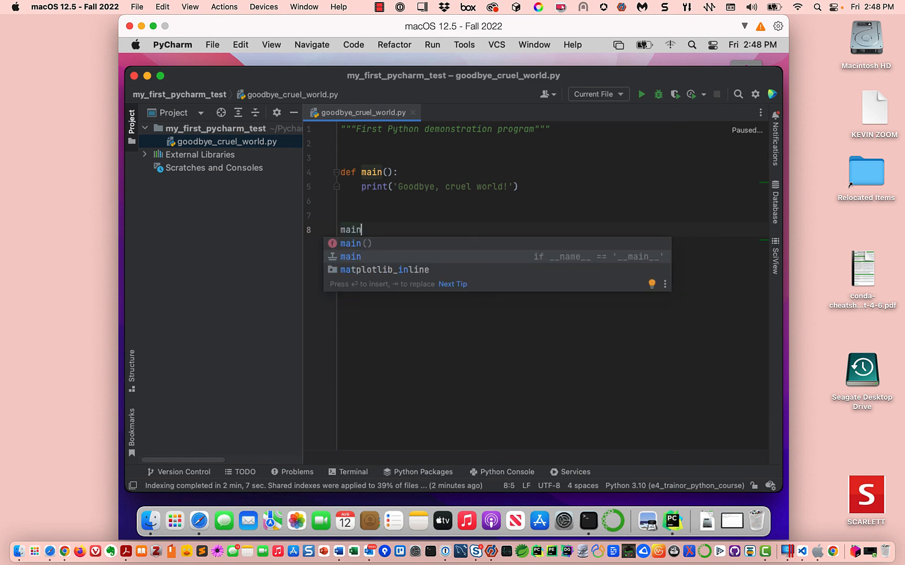
key("Return")
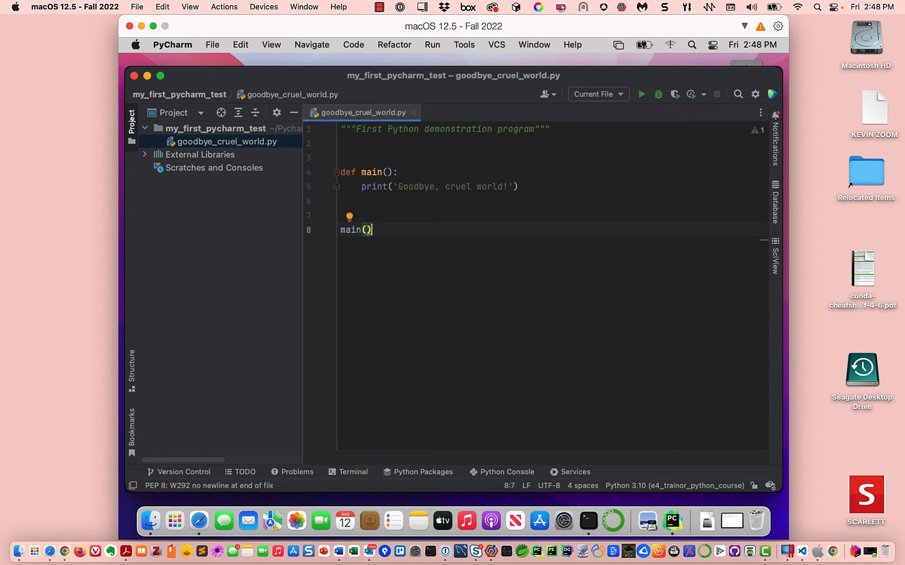
key("Return")
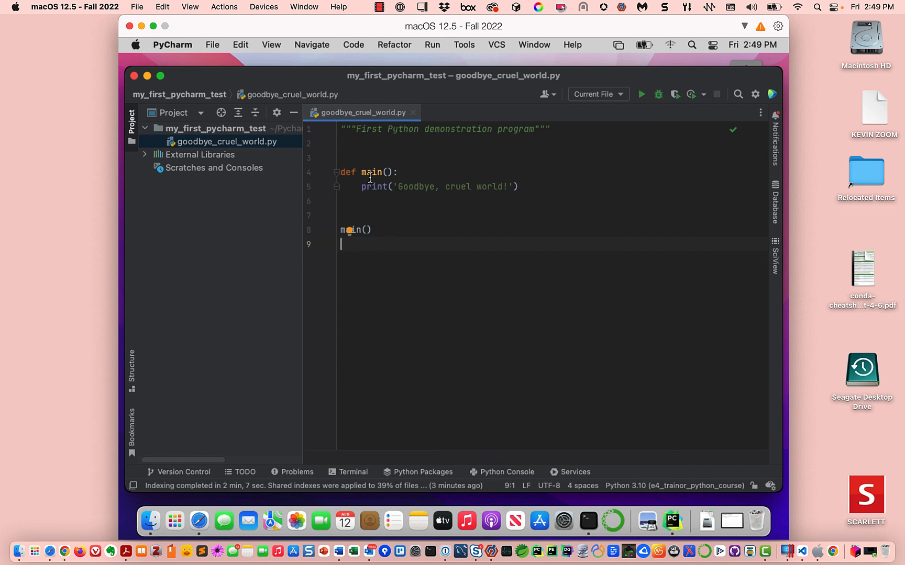
left_click_drag(354, 158, 341, 143)
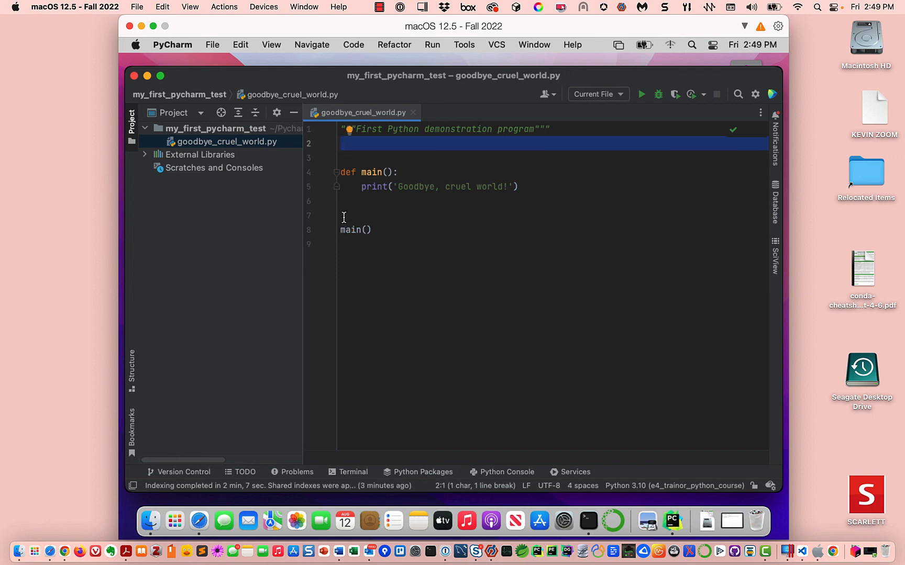
mouse_move(343, 217)
left_mouse_down()
mouse_move(356, 222)
mouse_move(341, 202)
left_mouse_up()
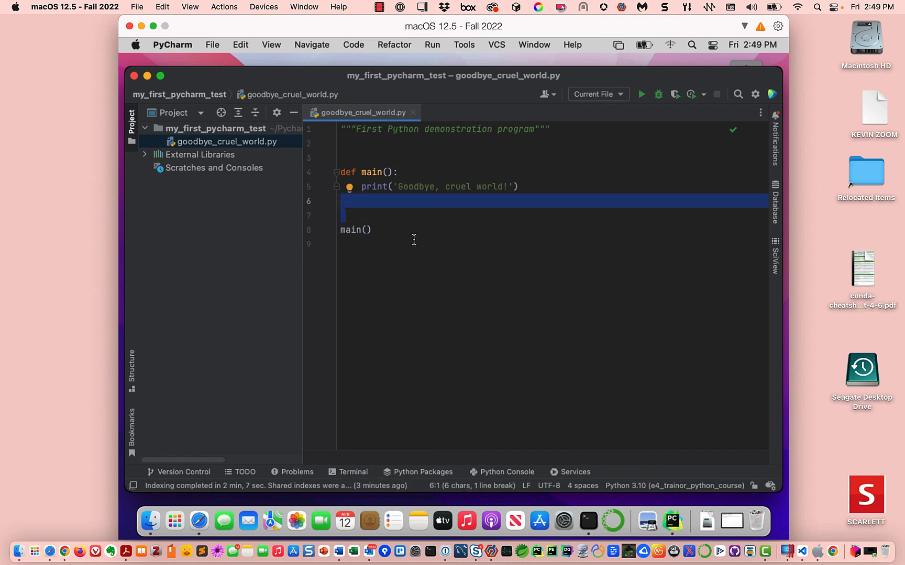
left_click(387, 231)
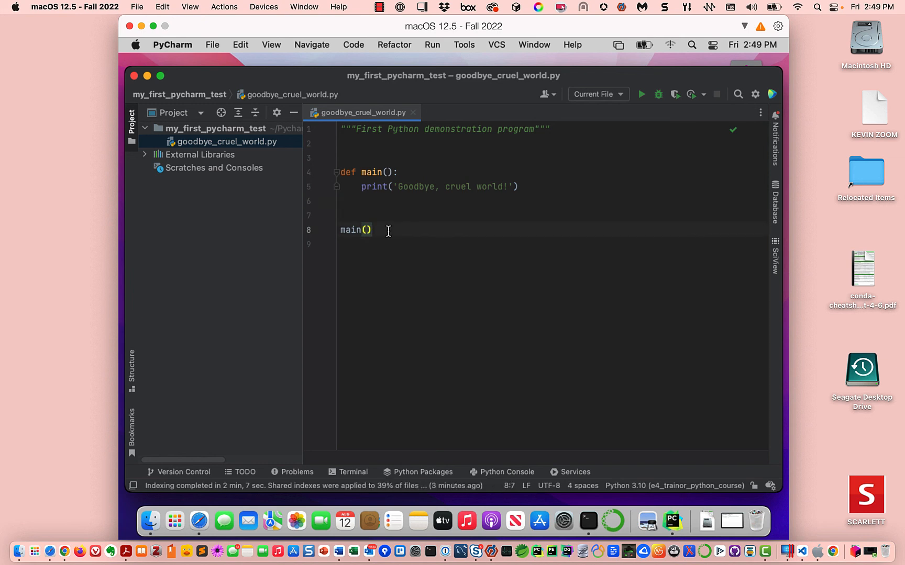
left_click(530, 186)
left_click_drag(530, 187, 326, 176)
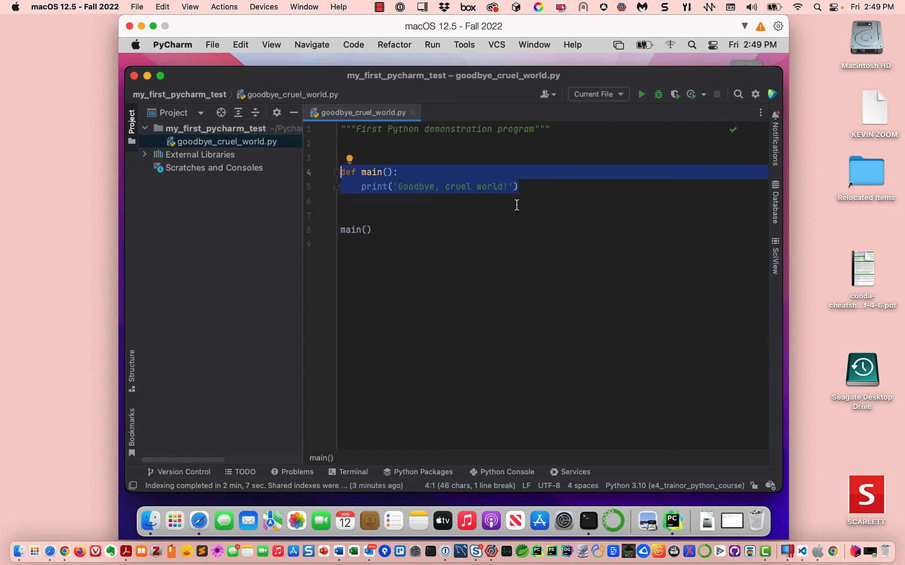
left_click(373, 231)
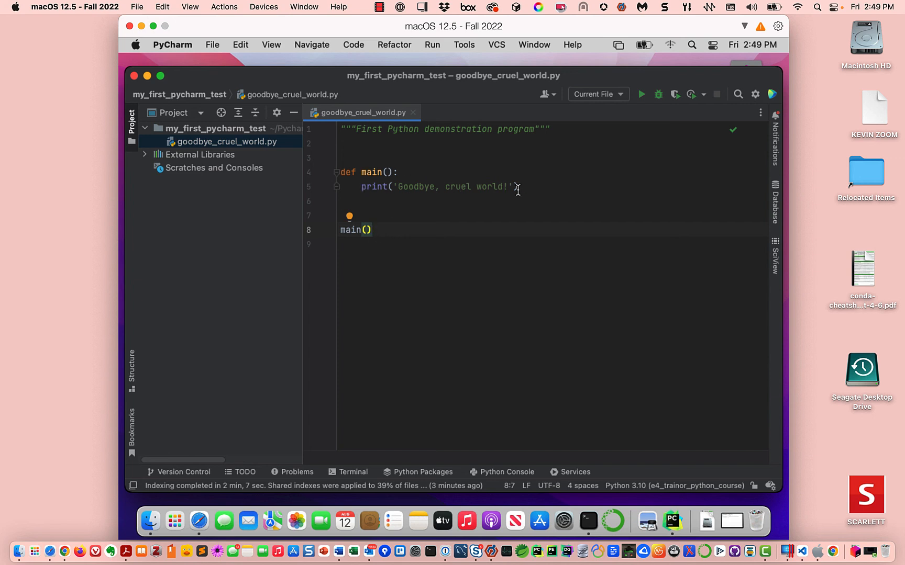
left_click(383, 242)
Run goodbye_cruel_world from the editor context menu and check the output ends with exit code 0
right_click(508, 285)
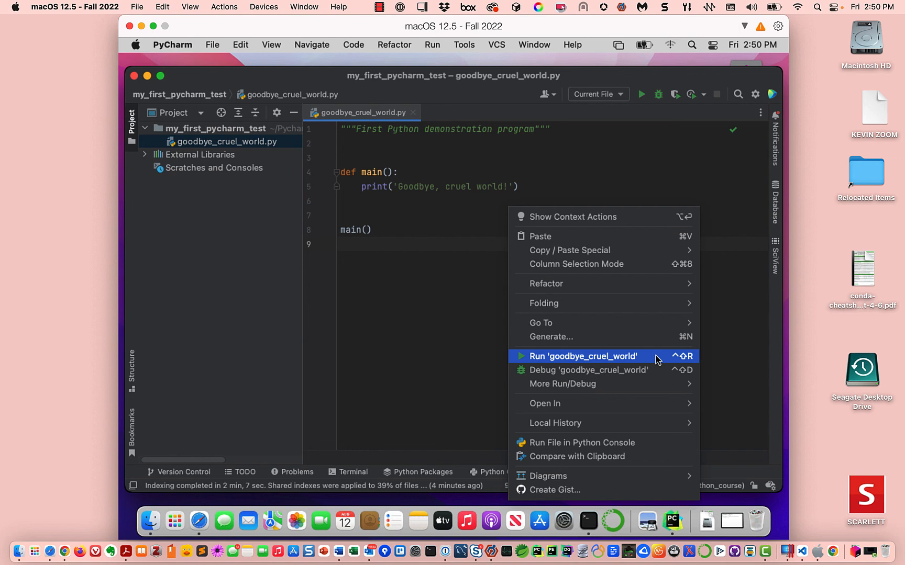
left_click(625, 361)
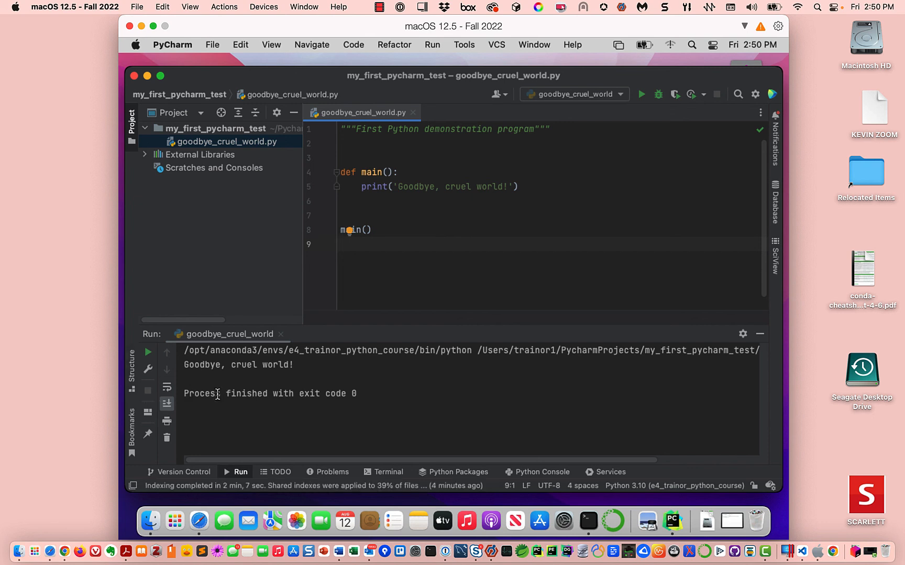
left_click(369, 394)
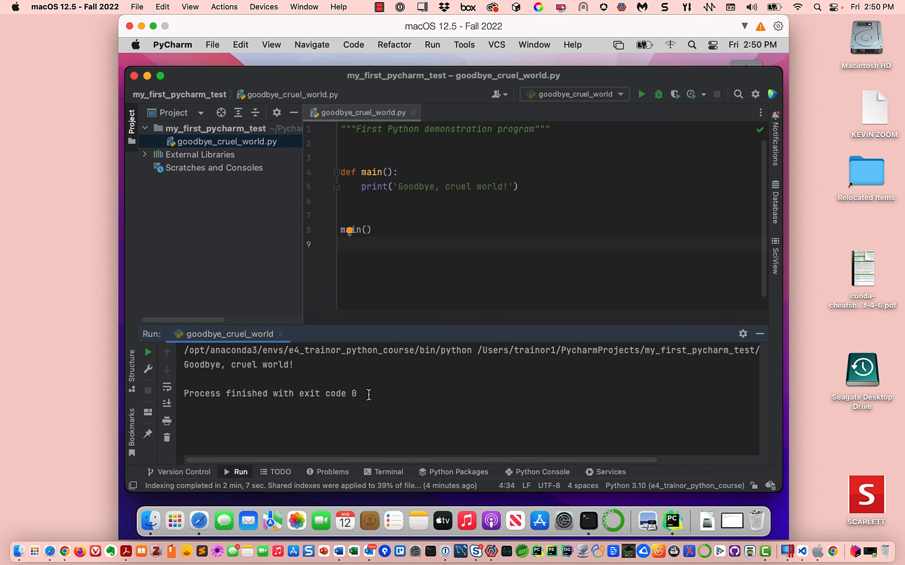
right_click(416, 258)
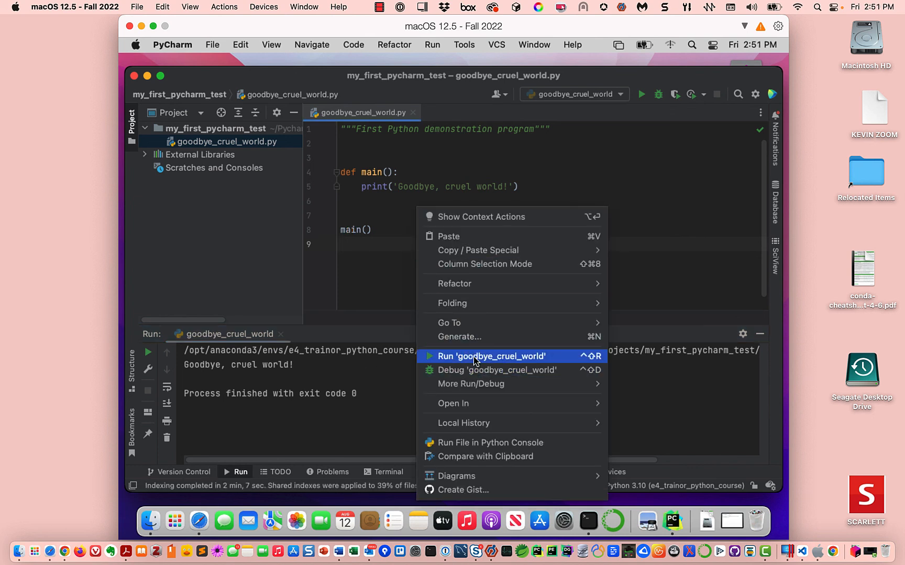
left_click(656, 231)
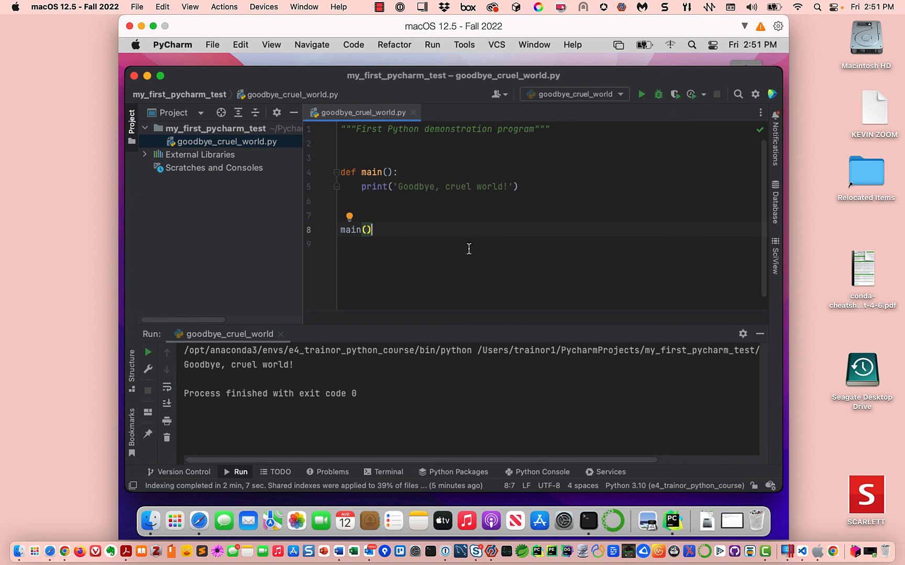
left_click_drag(525, 187, 265, 190)
key("super+c")
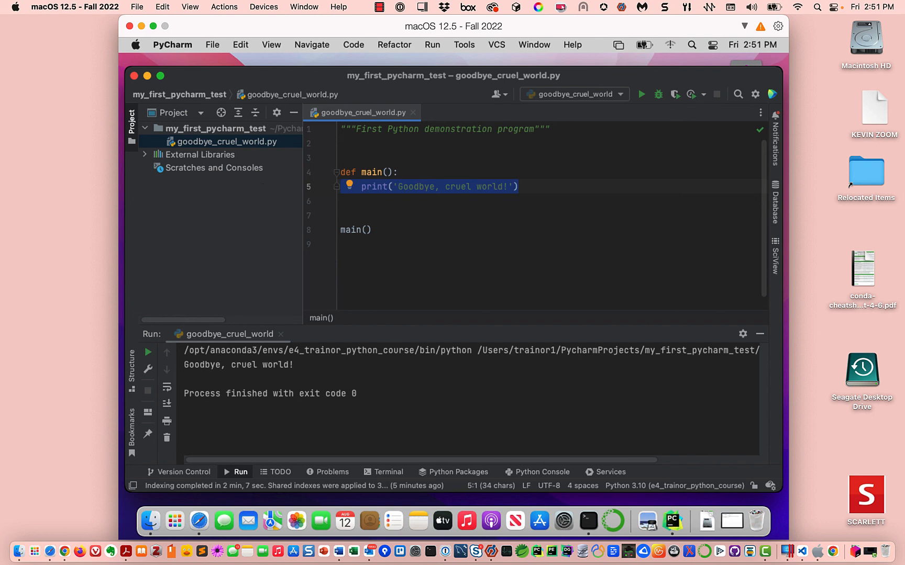
Duplicate the print('Goodbye, cruel world!') line so a copy sits on line 6
left_click(530, 186)
key("Return")
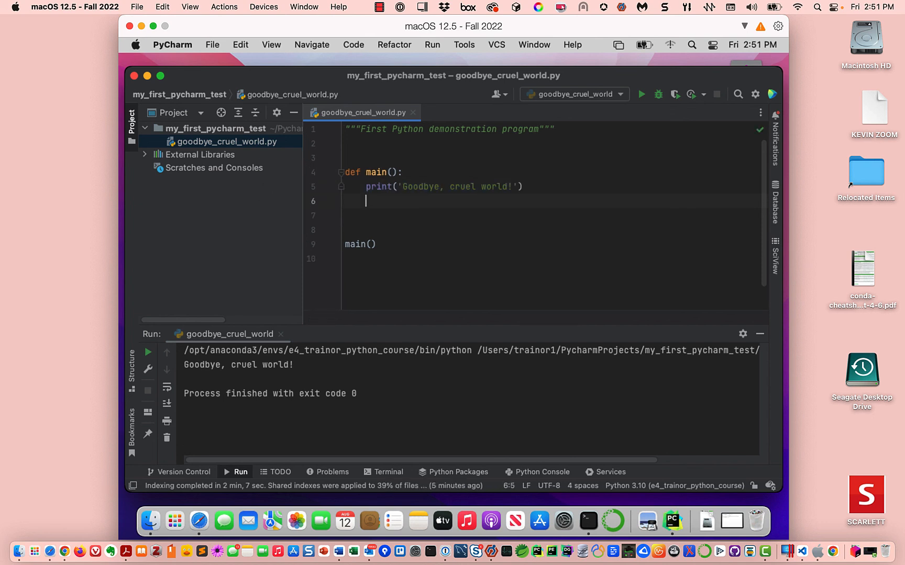
key("super+v")
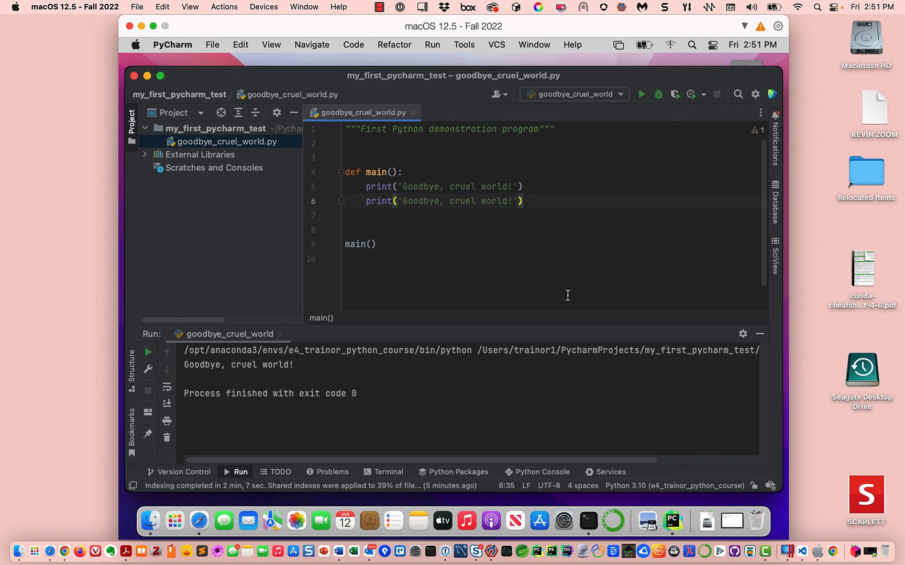
left_click(465, 279)
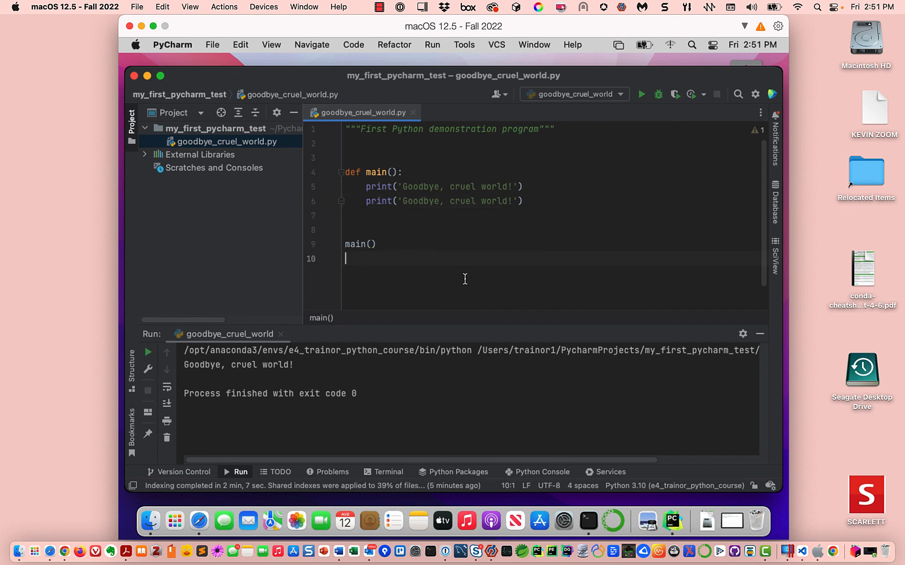
Rerun the script to print the greeting twice, then select the duplicate on line 6
right_click(545, 269)
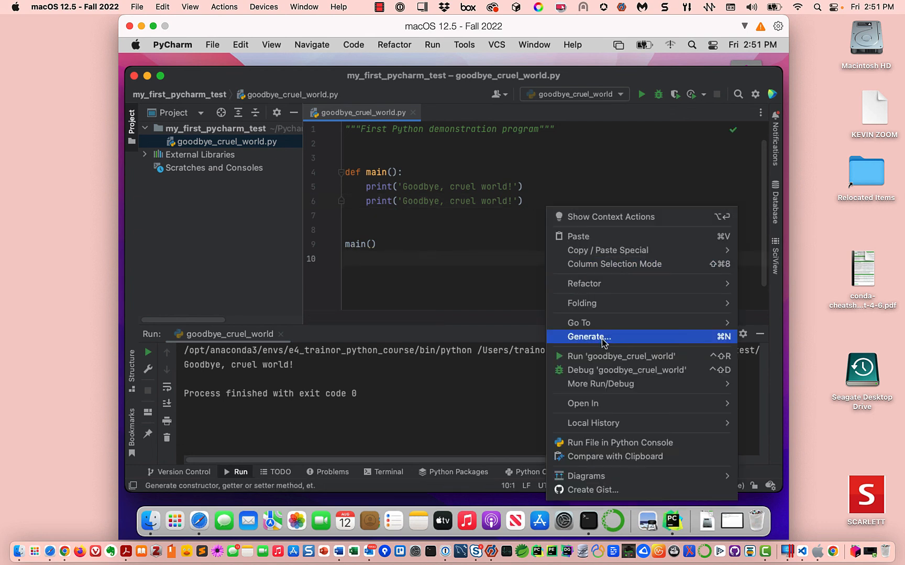
left_click(450, 281)
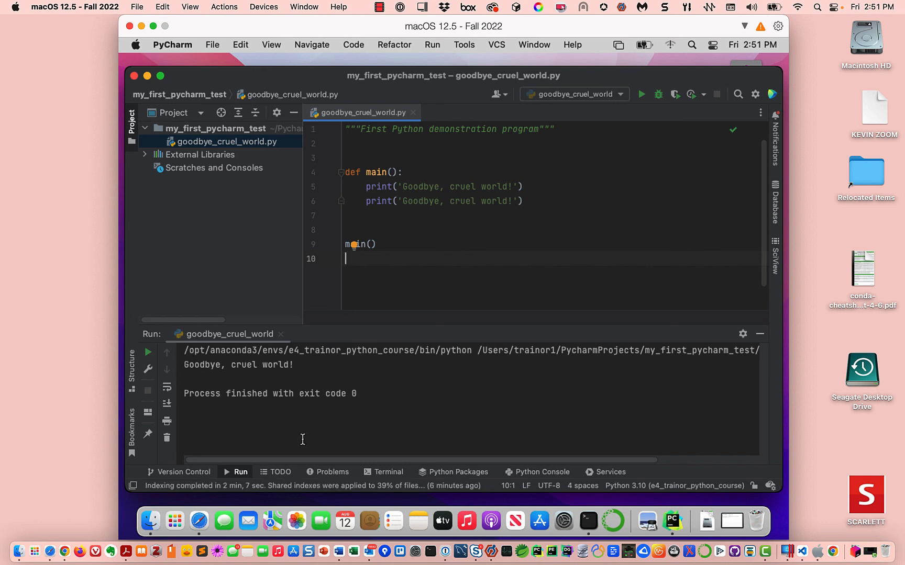
left_click(147, 353)
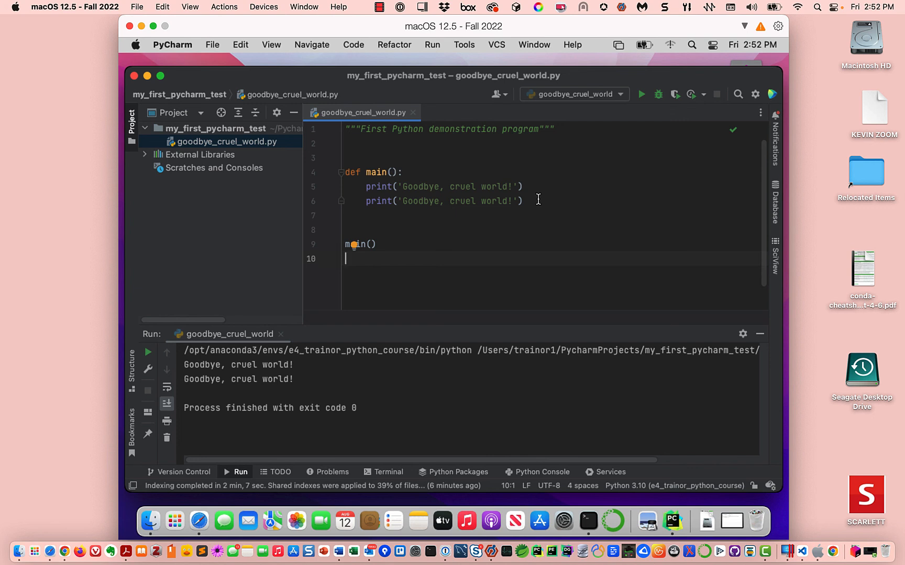
left_click_drag(523, 201, 314, 201)
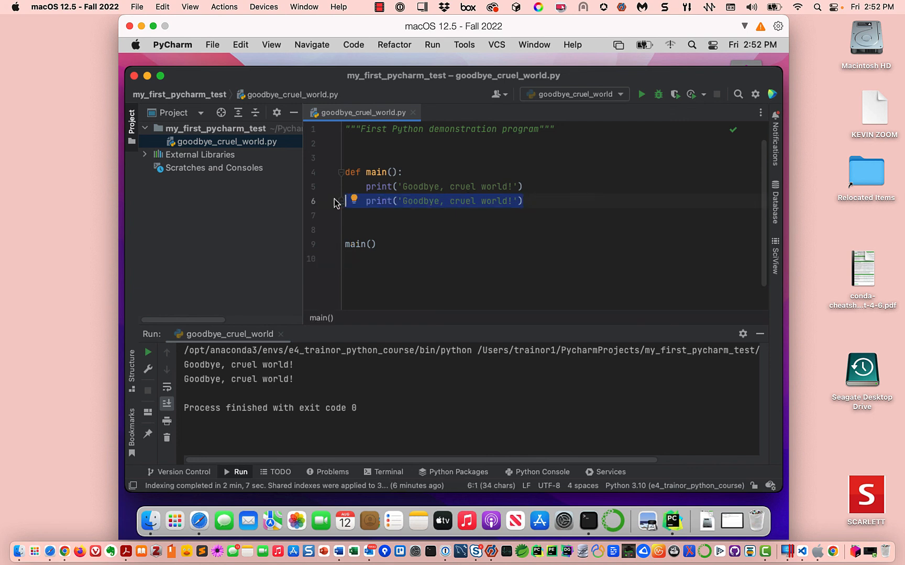
Delete the duplicate print line and rerun so 'Goodbye, cruel world!' prints once
key("Delete")
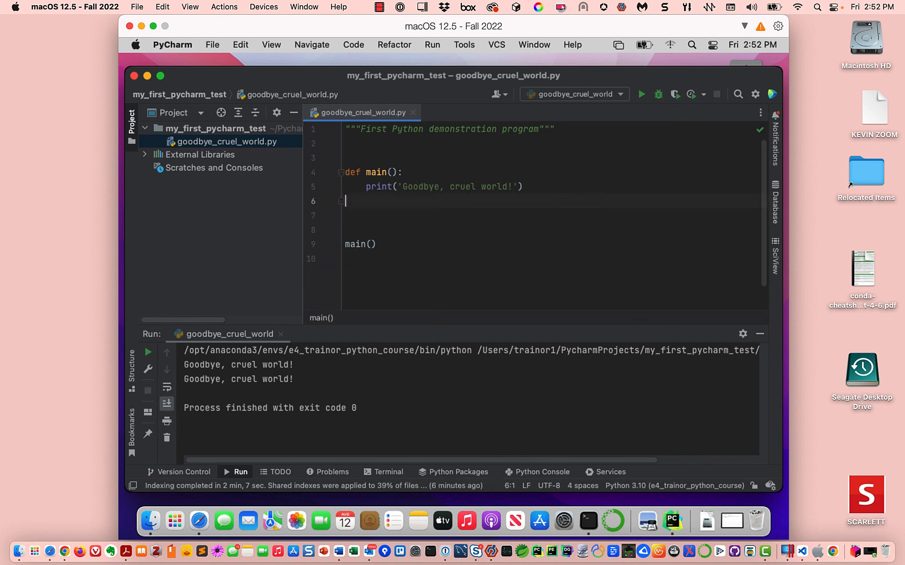
key("Delete")
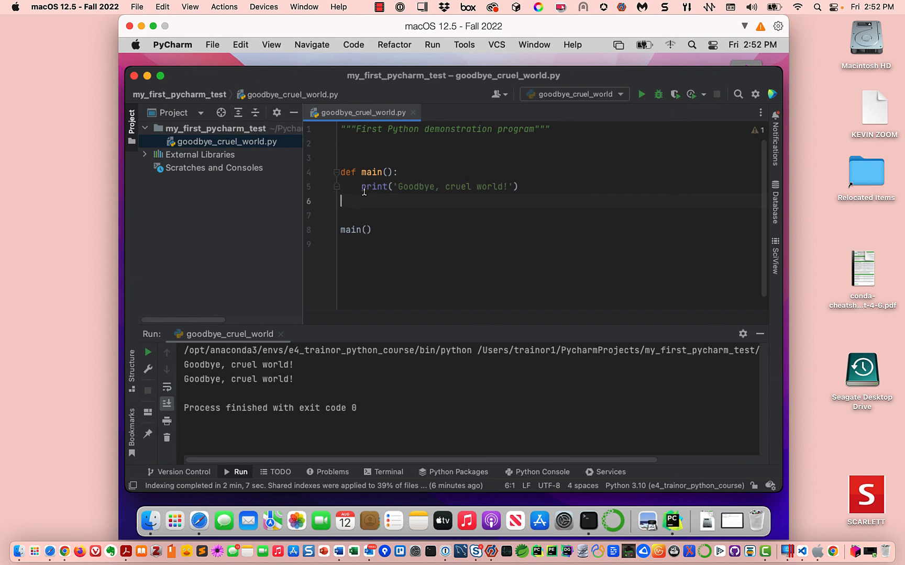
mouse_move(367, 226)
left_click(148, 354)
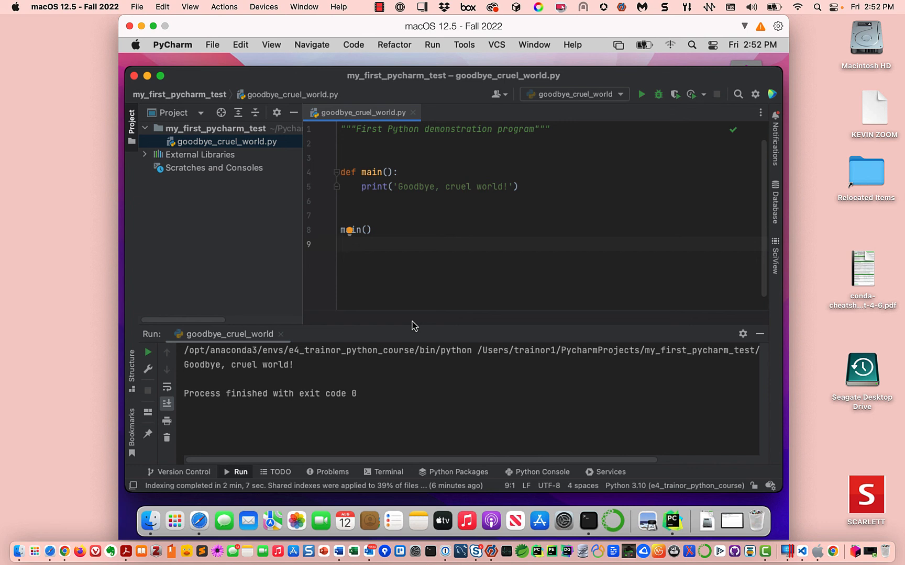
Hide the Run tool window, leaving only goodbye_cruel_world.py in the editor
right_click(524, 263)
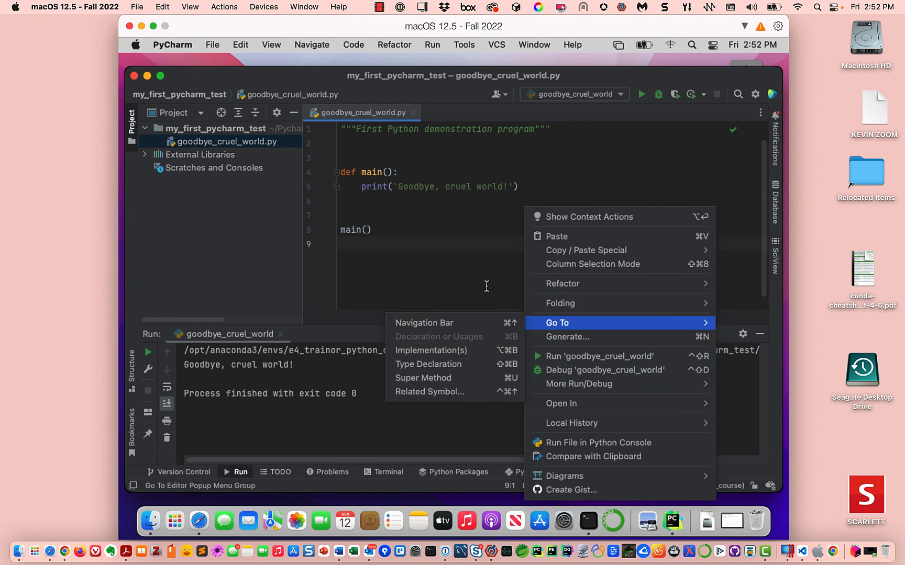
left_click(468, 251)
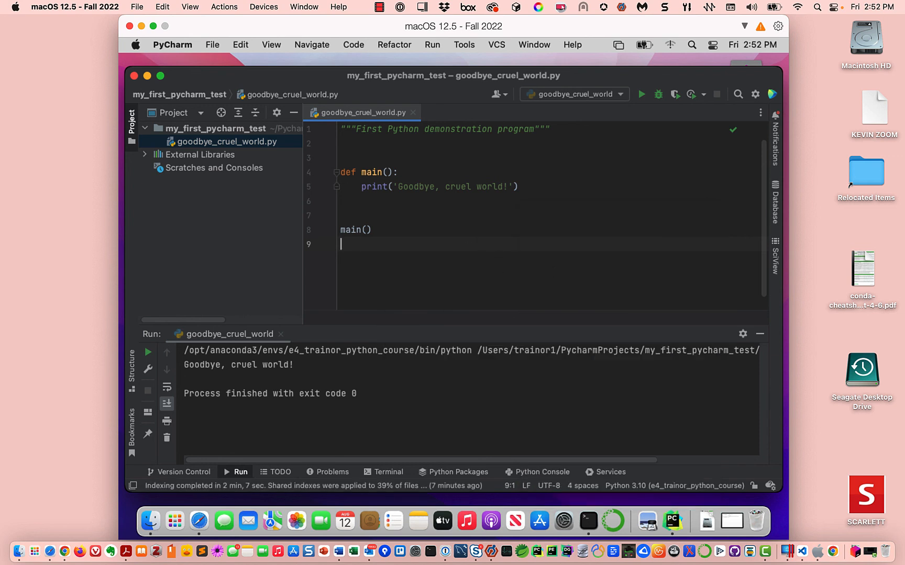
left_click(760, 335)
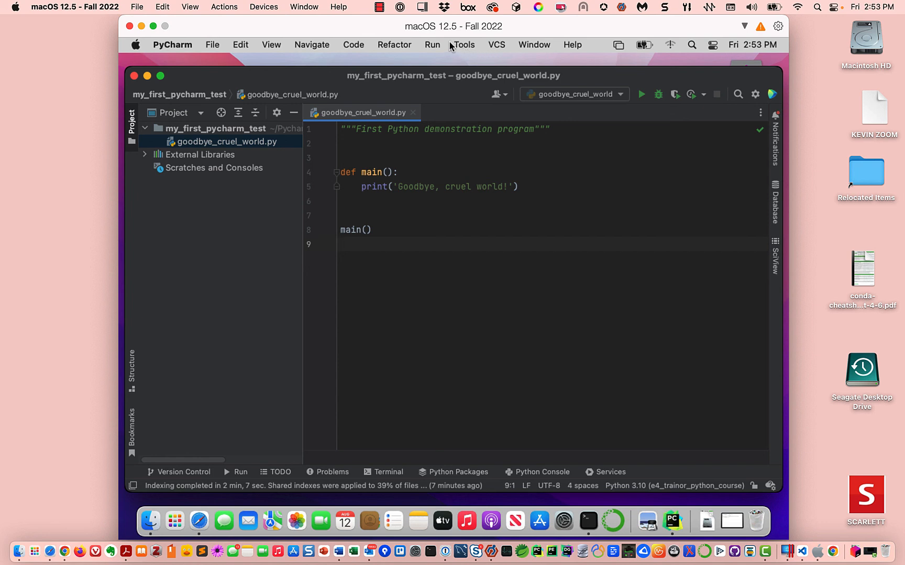
Run goodbye_cruel_world again from the Run menu, then move the macOS install slides window into place
left_click(433, 46)
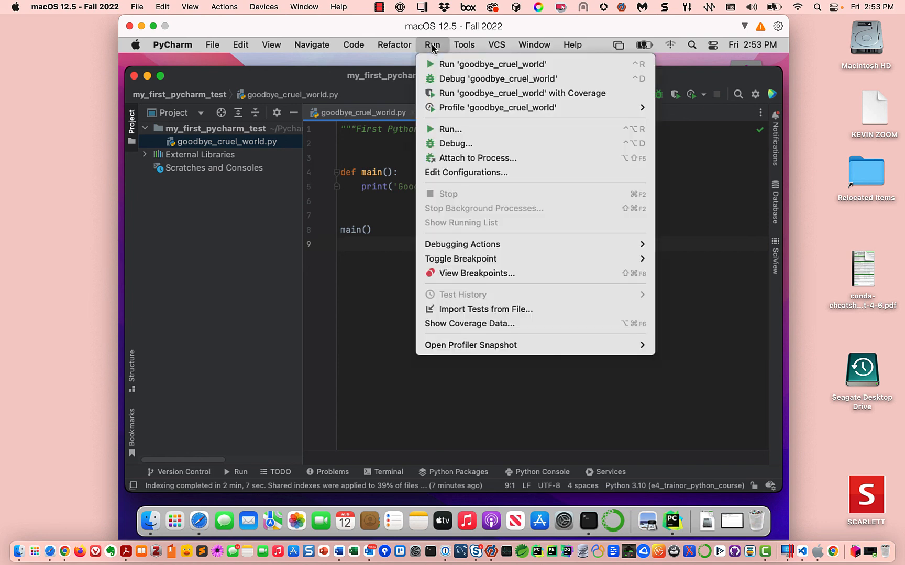
left_click(471, 65)
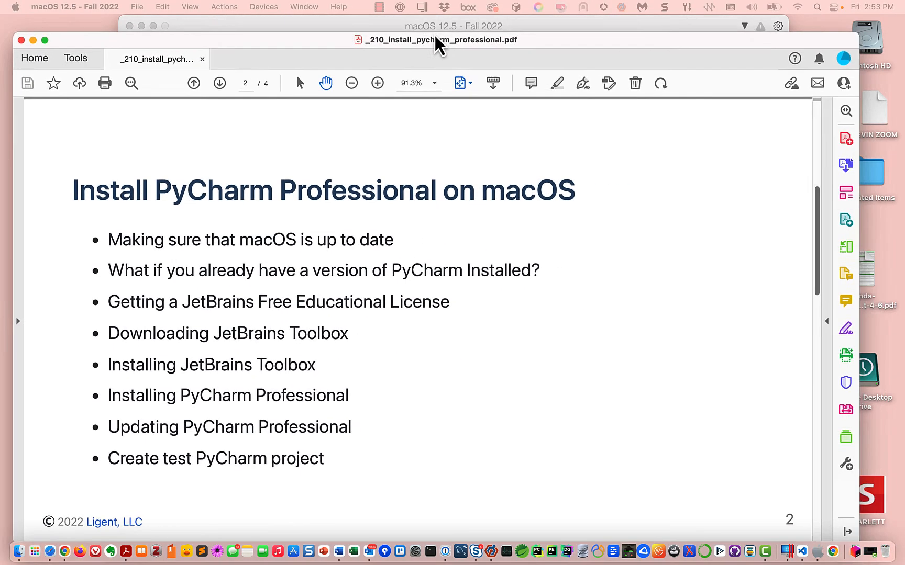
mouse_move(436, 35)
left_mouse_down()
mouse_move(453, 22)
mouse_move(440, 23)
left_mouse_up()
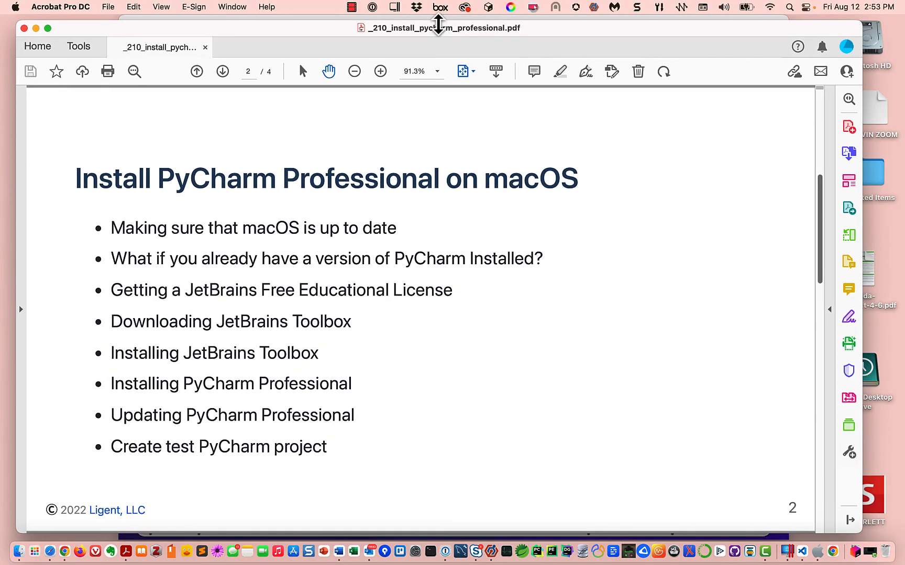